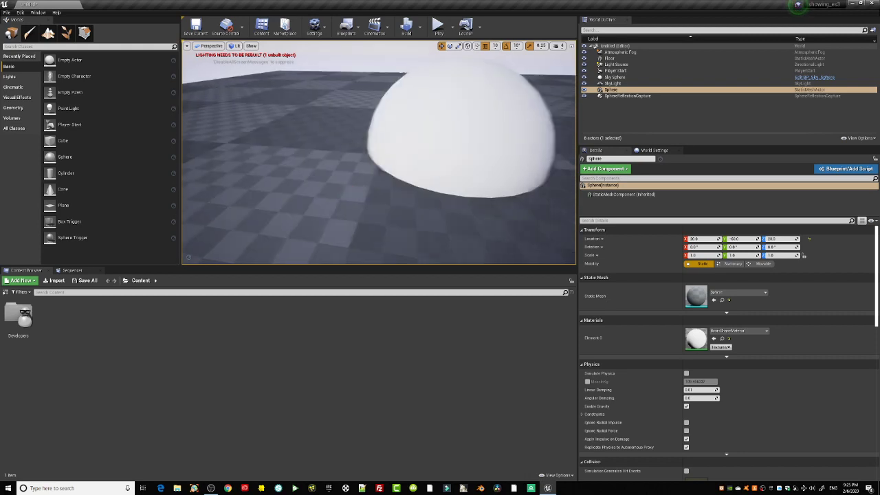
- Create a new level from the Empty Level template without saving the current one
right_click_drag(351, 210, 385, 212)
scroll(386, 213, "up", 3)
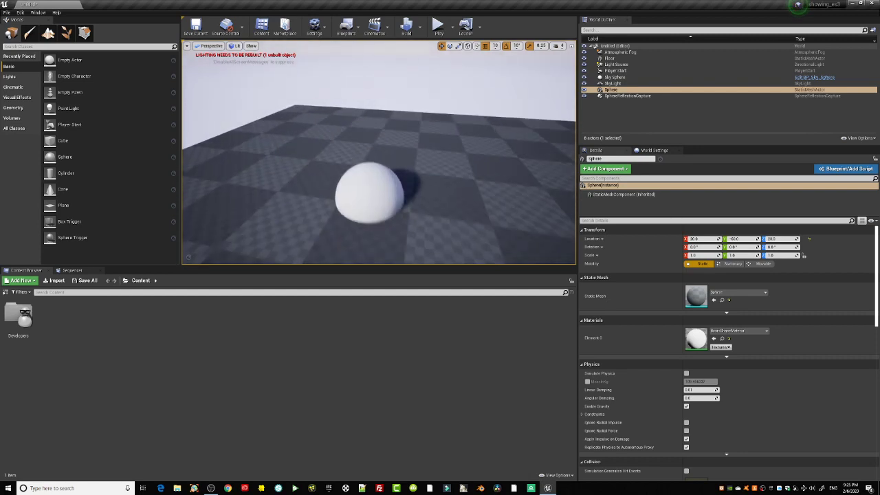
middle_click_drag(401, 161, 369, 153)
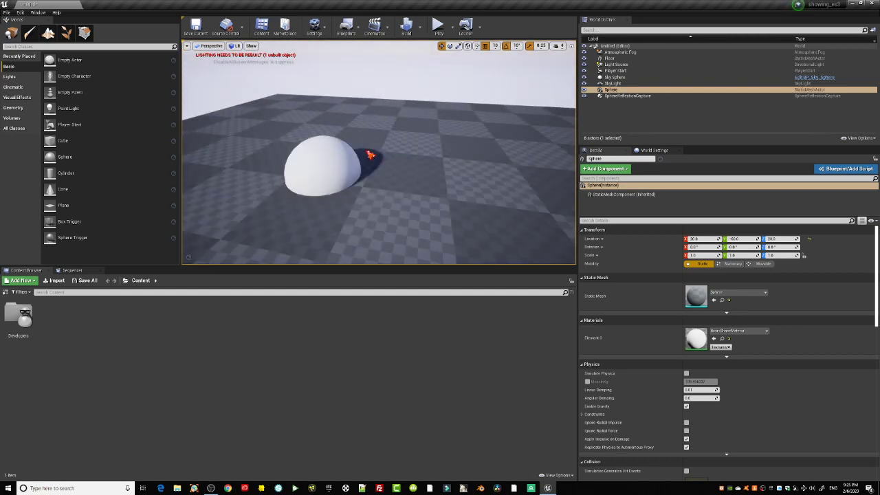
left_click(7, 12)
left_click(21, 26)
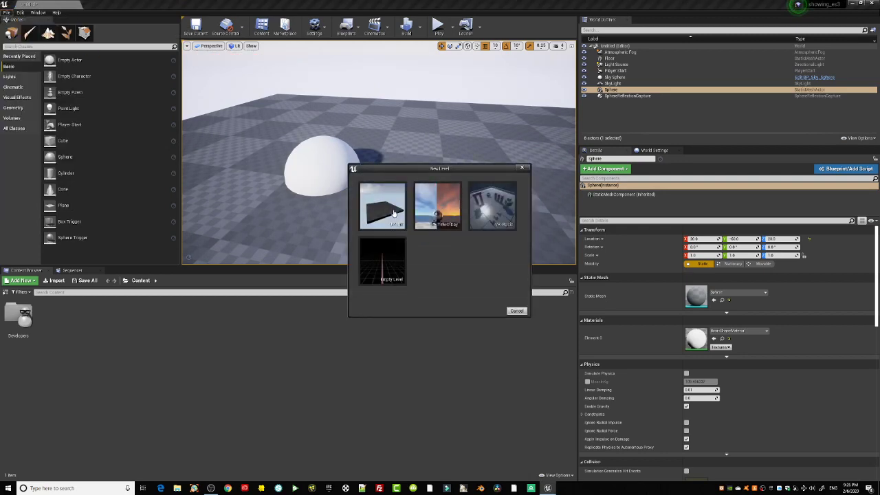
left_click(383, 266)
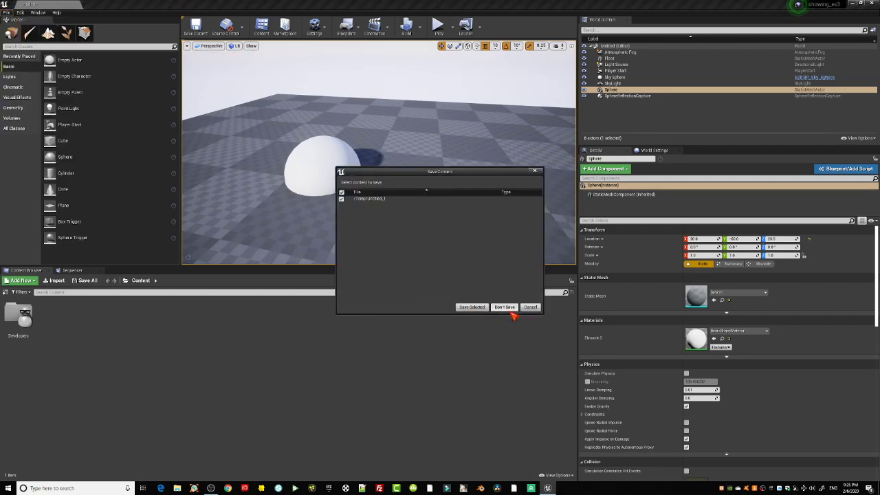
left_click(511, 310)
- Place a cube in the empty level and add a plane beneath it, scaled up into a large floor
left_click_drag(65, 143, 371, 174)
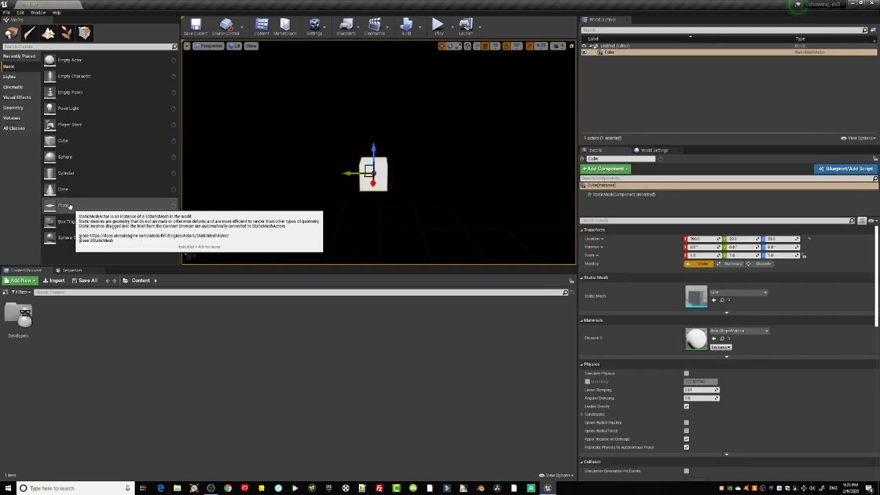
left_click_drag(69, 206, 438, 173)
left_click(382, 169)
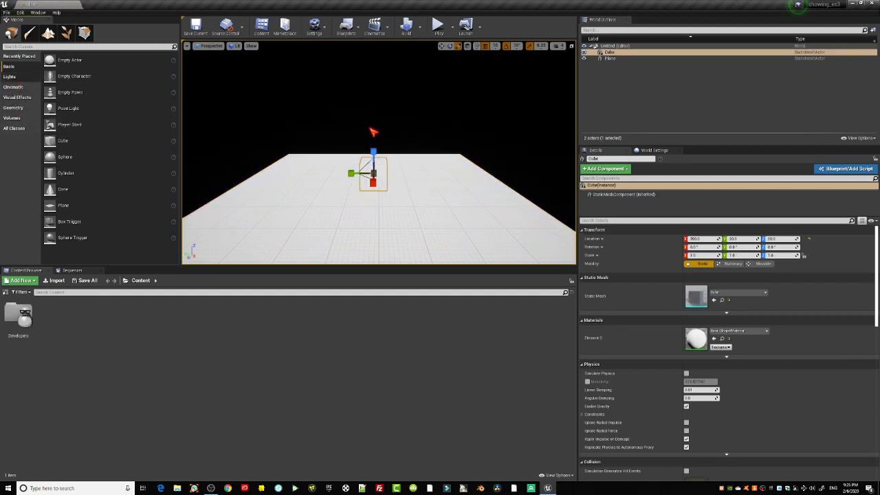
- Add a Rect Light above the floor near the cube and rotate it to shine down on the scene
left_click(11, 77)
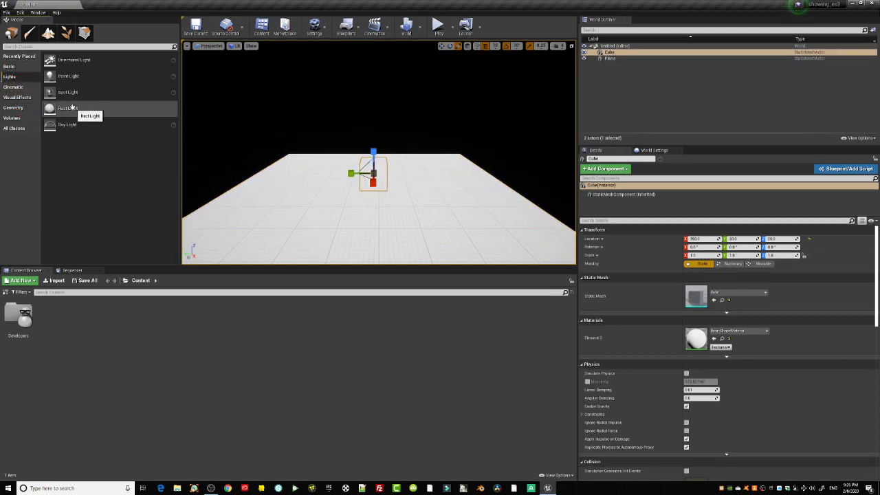
left_click_drag(72, 108, 339, 141)
key("e")
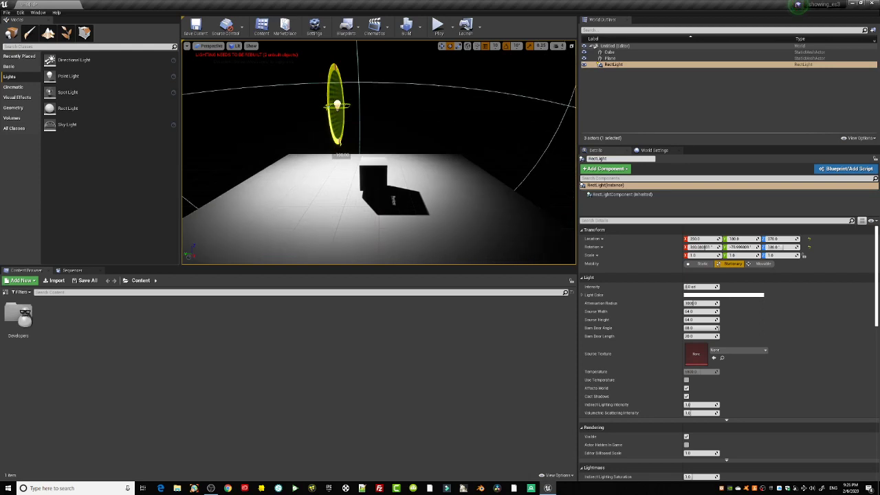
right_click_drag(488, 107, 443, 162)
key("g")
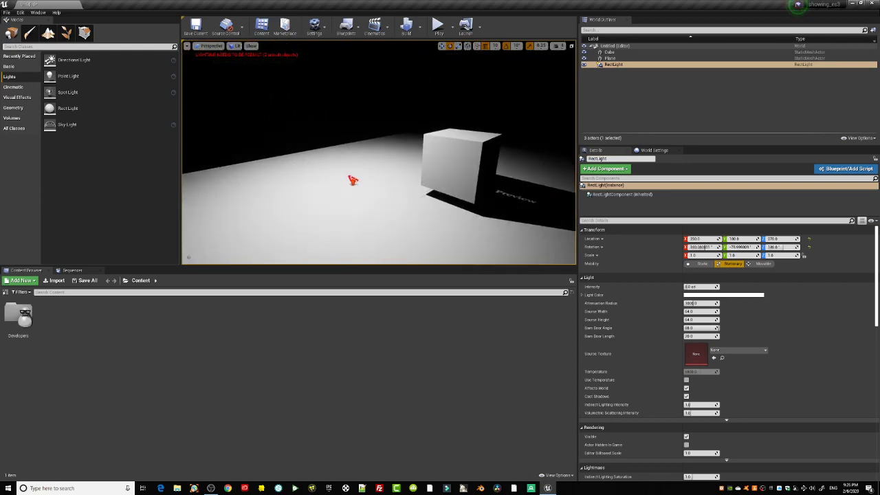
- Move the Rect Light along its X and Y axes to light the cube from a different side
right_click_drag(354, 180, 385, 206)
left_click(404, 144)
key("w")
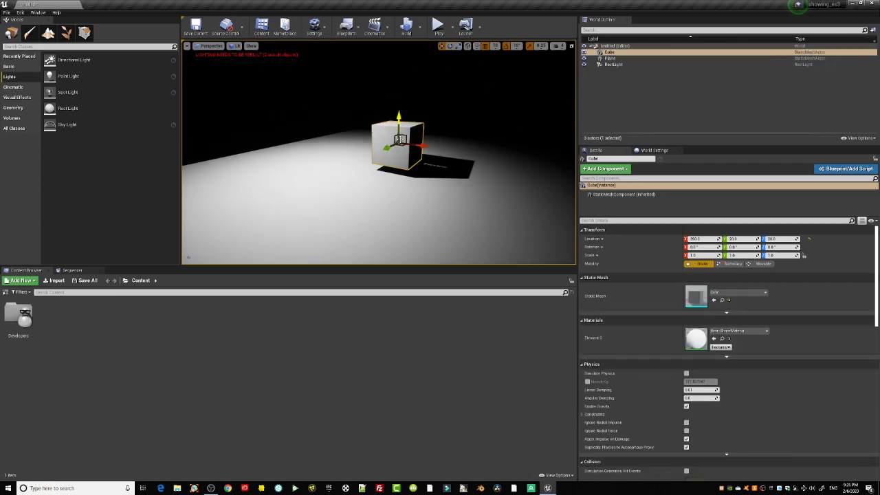
left_click(612, 64)
middle_click_drag(454, 153, 472, 123)
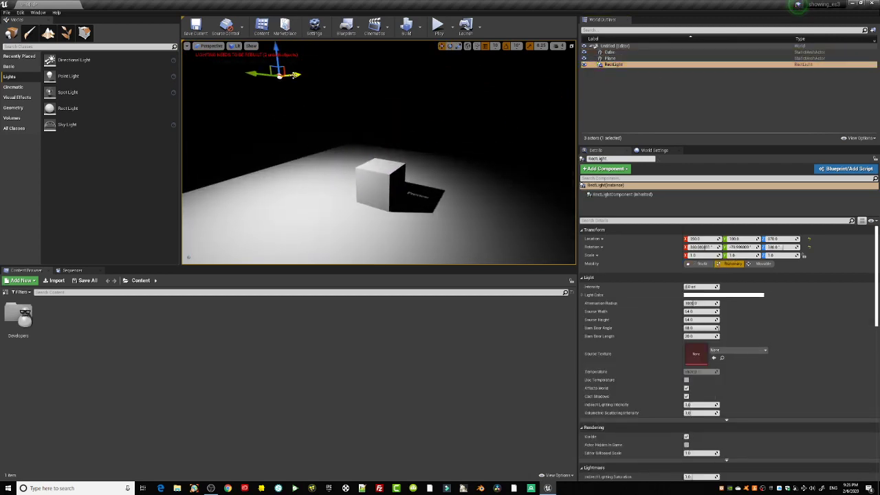
left_click_drag(303, 80, 478, 110)
middle_click_drag(458, 140, 399, 124)
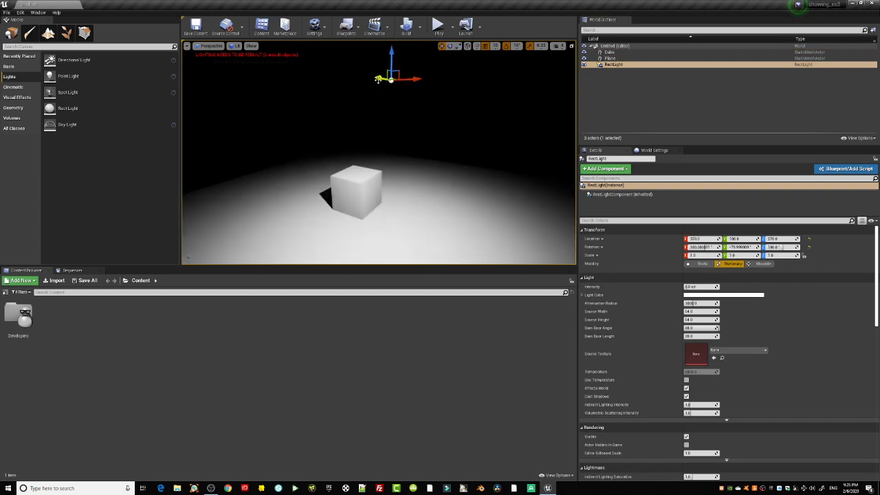
left_click_drag(381, 78, 257, 106)
mouse_move(292, 60)
left_mouse_down()
mouse_move(451, 88)
mouse_move(275, 49)
mouse_move(306, 63)
left_mouse_up()
left_click_drag(278, 132, 305, 132)
- Lower the Rect Light slightly above the floor and frame both the light and the cube in the viewport
middle_click_drag(388, 133, 385, 103)
right_click_drag(405, 181, 395, 147)
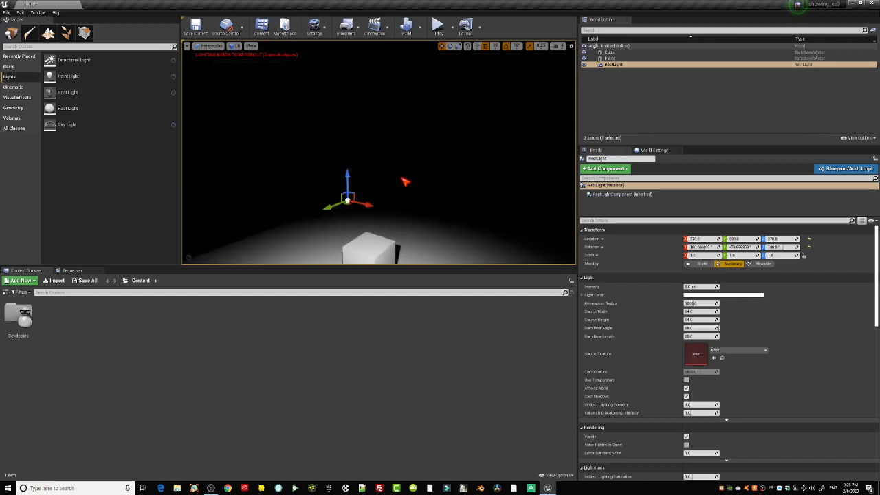
middle_click_drag(404, 181, 413, 213)
mouse_move(322, 91)
left_mouse_down()
mouse_move(314, 72)
mouse_move(312, 155)
mouse_move(313, 99)
left_mouse_up()
right_click_drag(335, 119, 312, 217)
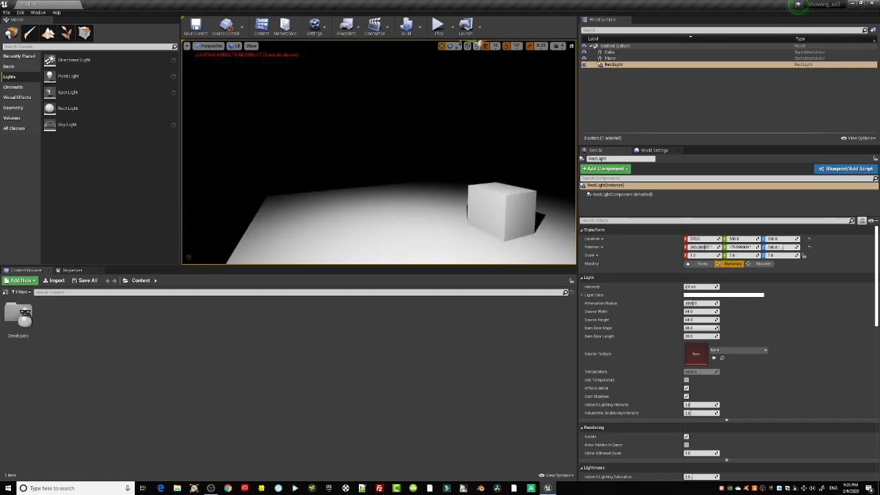
right_click_drag(450, 168, 544, 145)
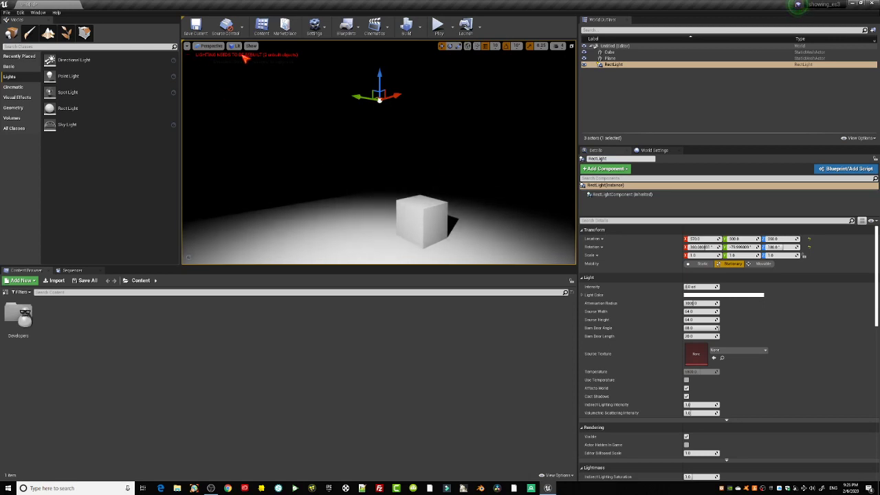
- Review the viewport options and the engine scalability settings
left_click(186, 46)
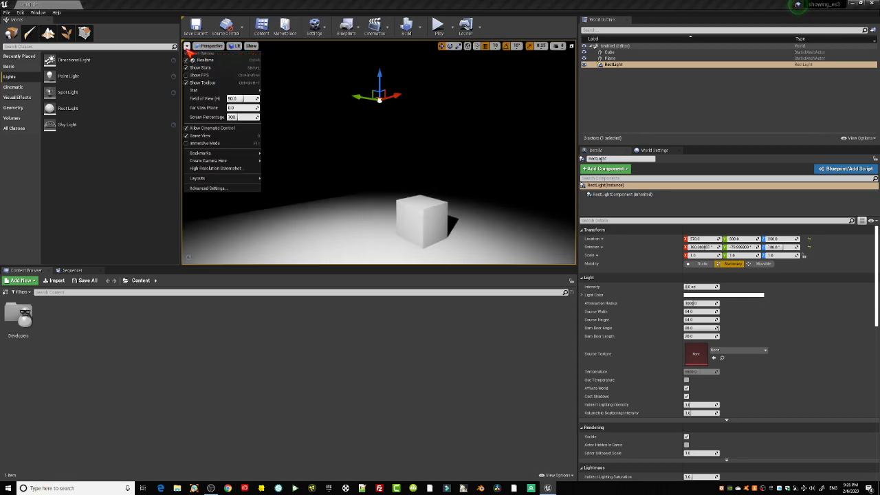
left_click(314, 28)
mouse_move(343, 123)
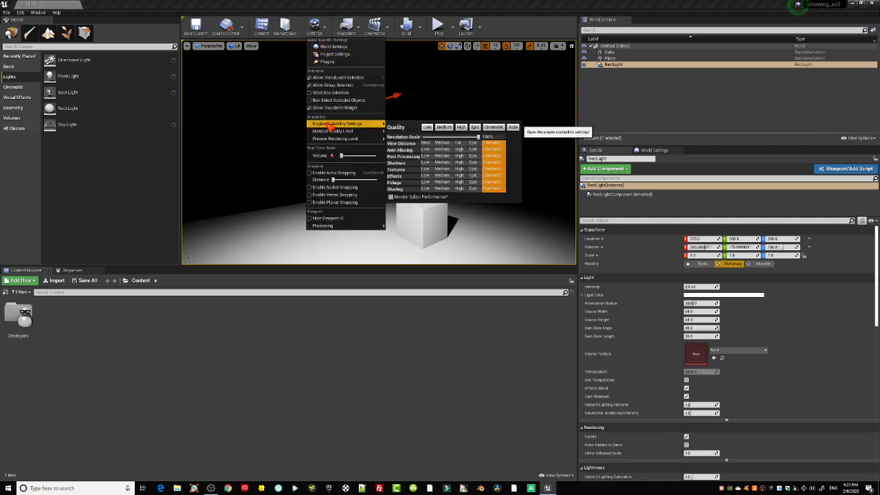
left_click(433, 103)
- Deselect the light, frame the cube, and set the preview rendering level to Android ES 3.1
left_click_drag(360, 147, 322, 91, "alt")
middle_click_drag(421, 158, 475, 115)
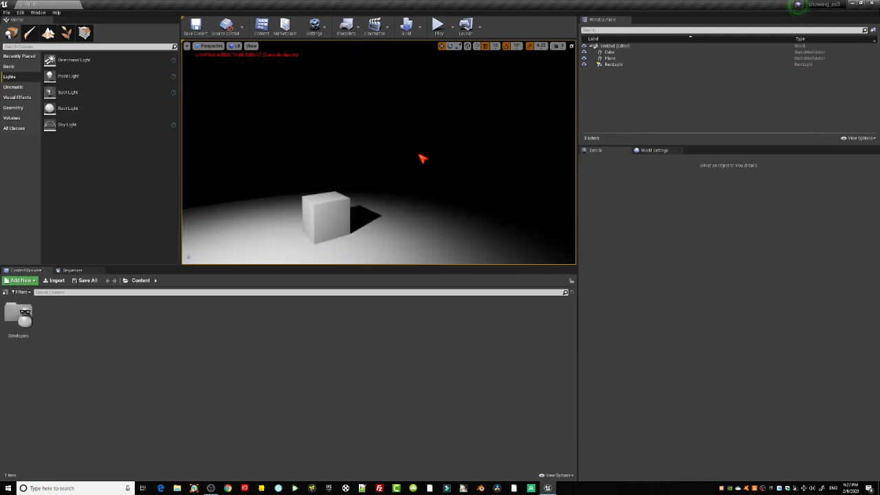
left_click_drag(399, 220, 384, 172)
middle_click_drag(399, 220, 404, 255)
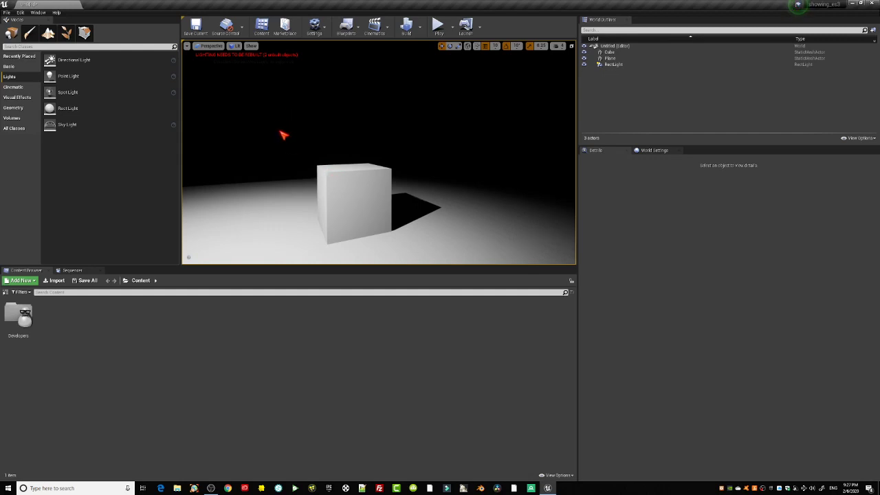
left_click(325, 32)
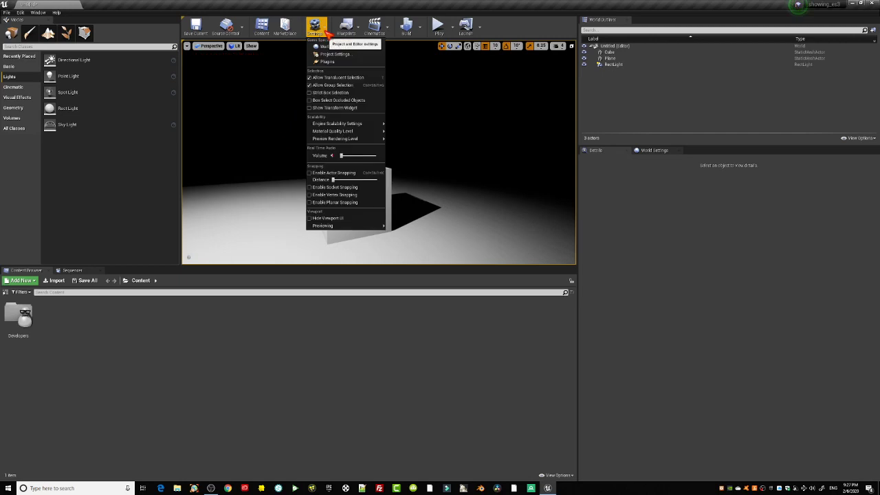
mouse_move(337, 139)
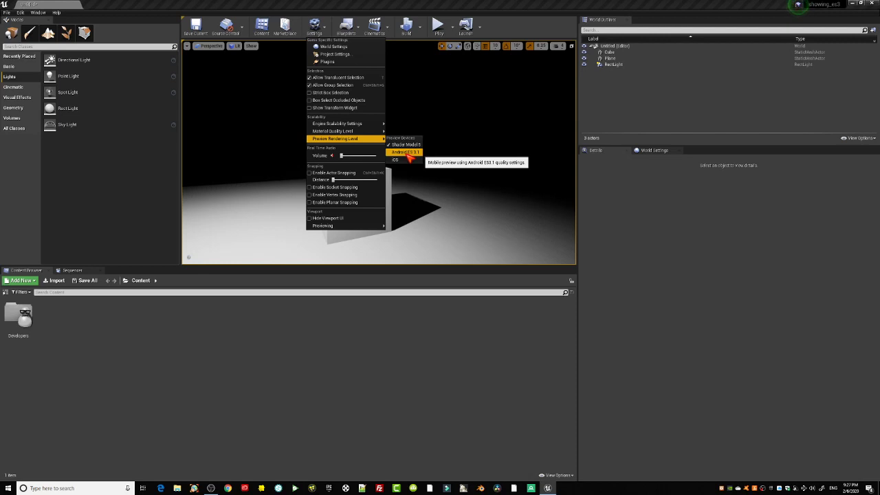
left_click(407, 153)
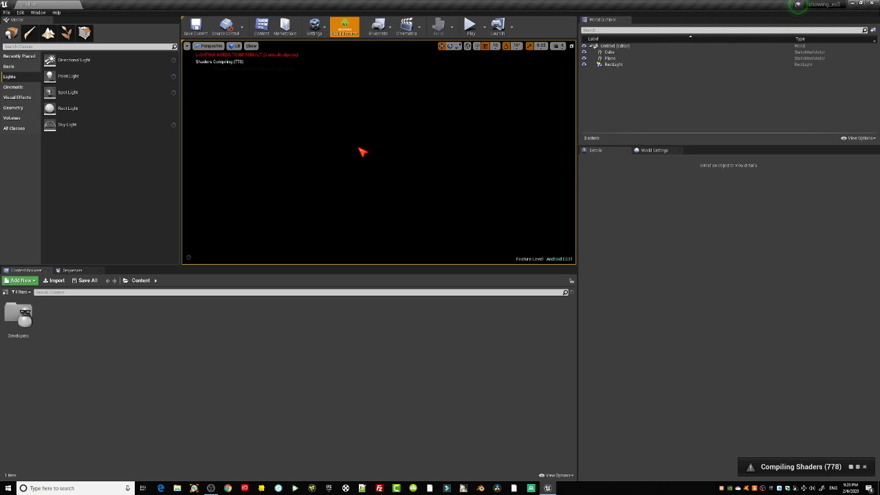
- Inspect the ES 3.1 preview in the Unlit and Wireframe view modes, and return the viewport to Lit
left_click(235, 46)
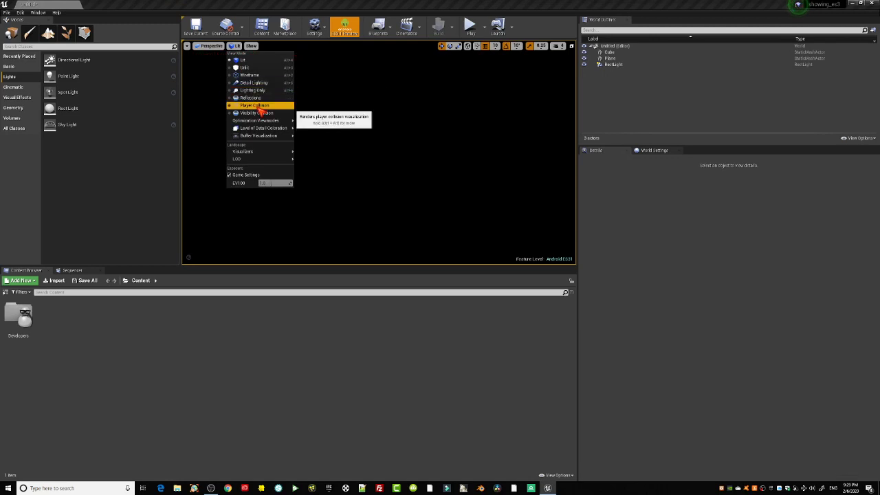
left_click(254, 68)
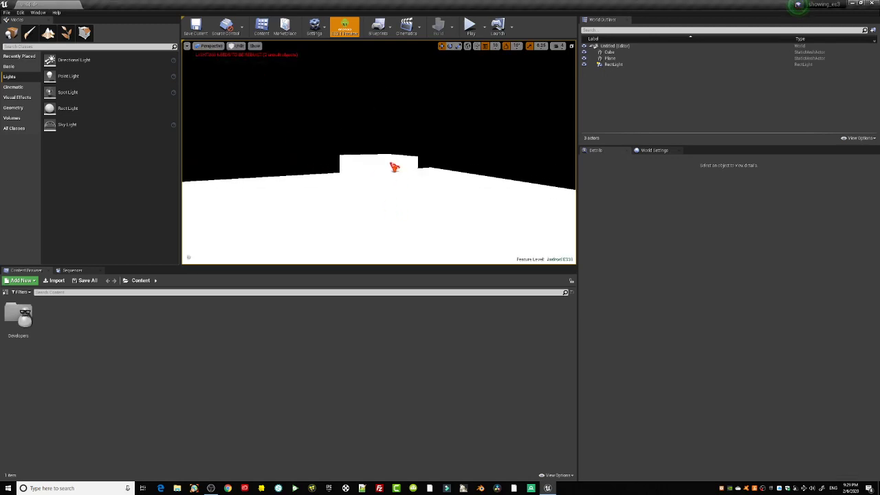
left_click(238, 46)
left_click(256, 76)
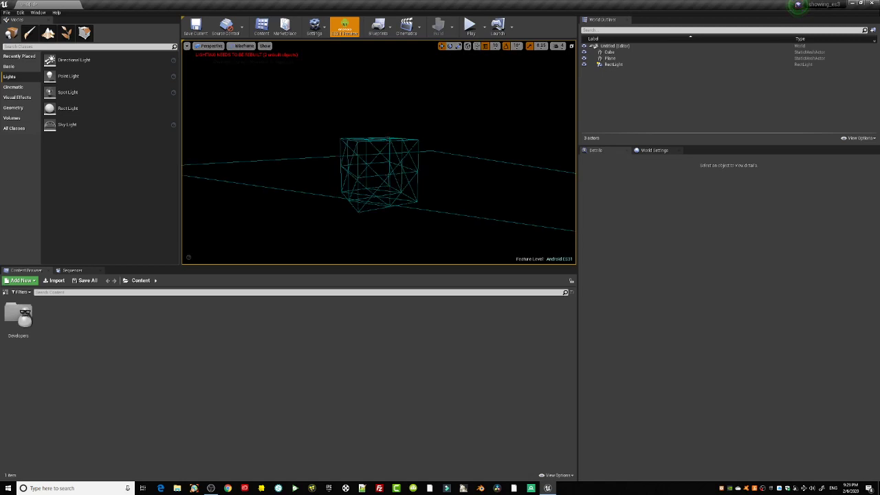
right_click_drag(380, 133, 380, 133)
left_click(244, 46)
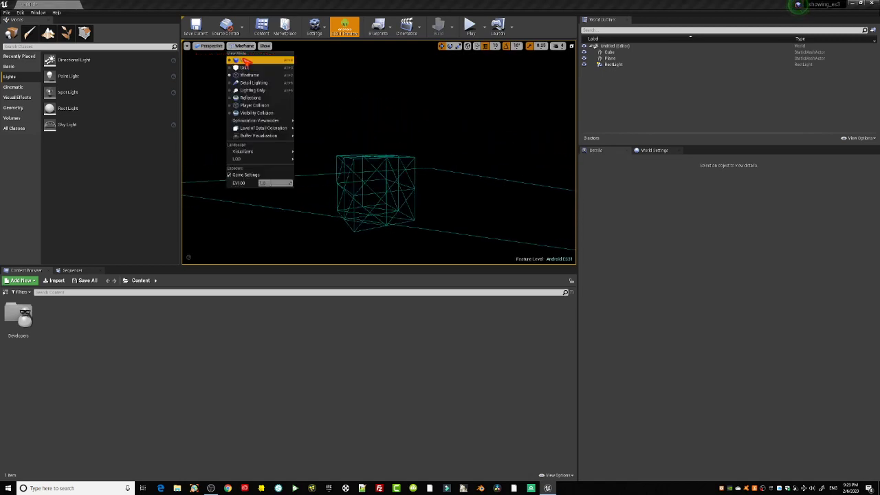
left_click(244, 61)
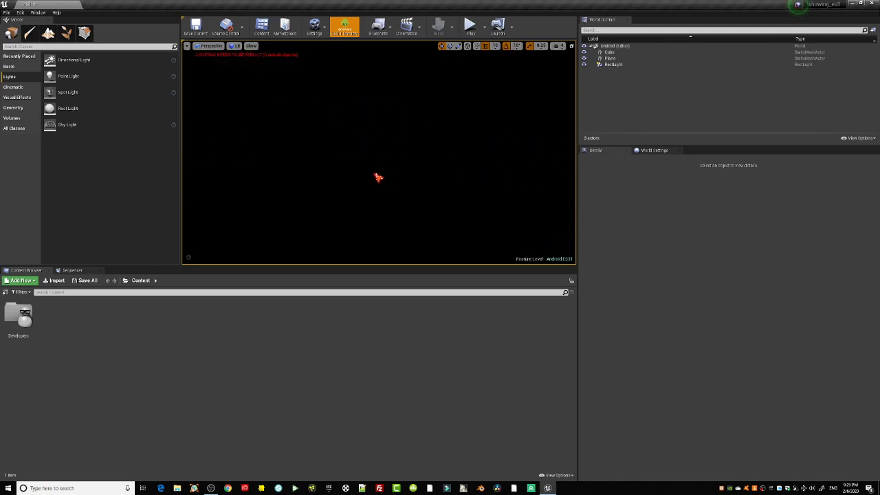
- Select the Rect Light to check its intensity setting, and turn off the ES 3.1 preview
left_click(611, 65)
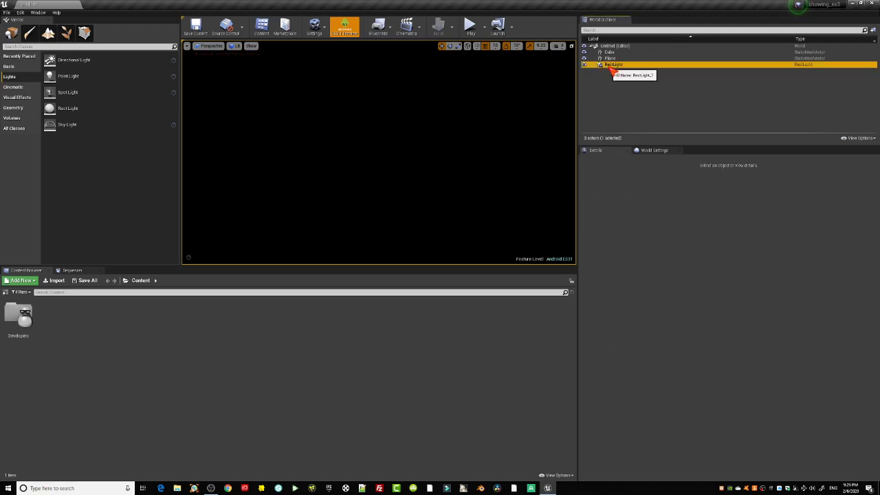
left_click(710, 288)
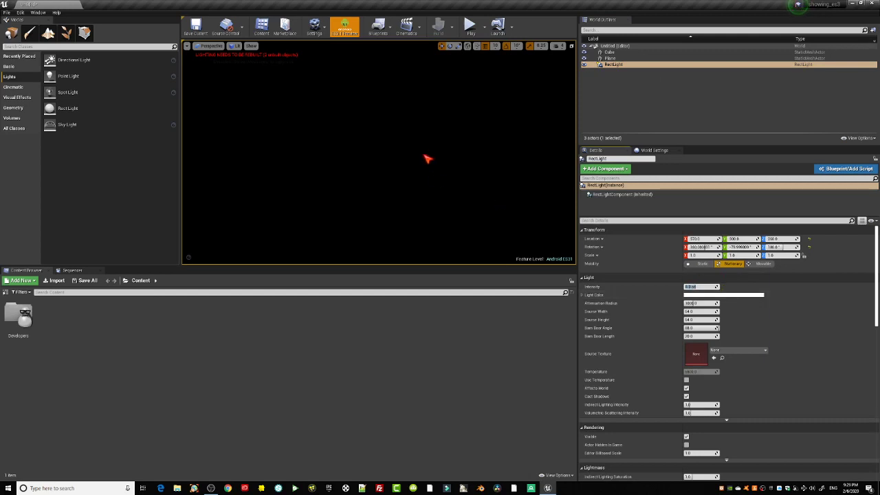
right_click_drag(384, 181, 384, 181)
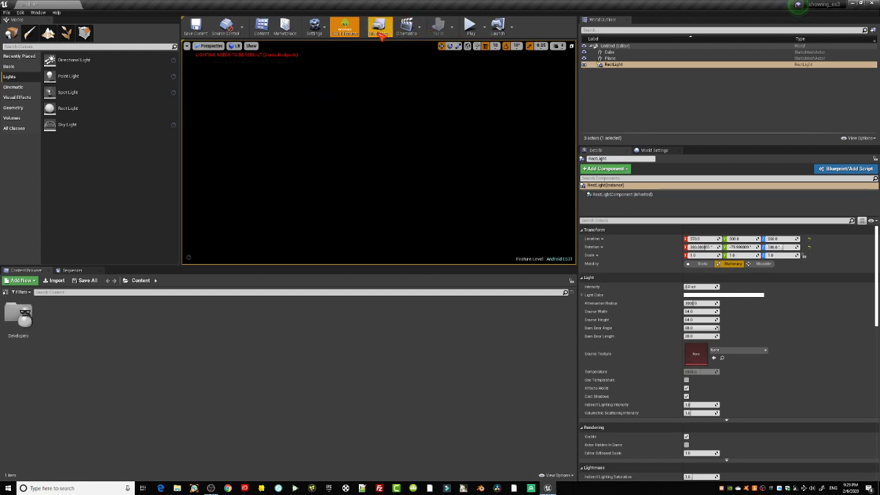
left_click(348, 39)
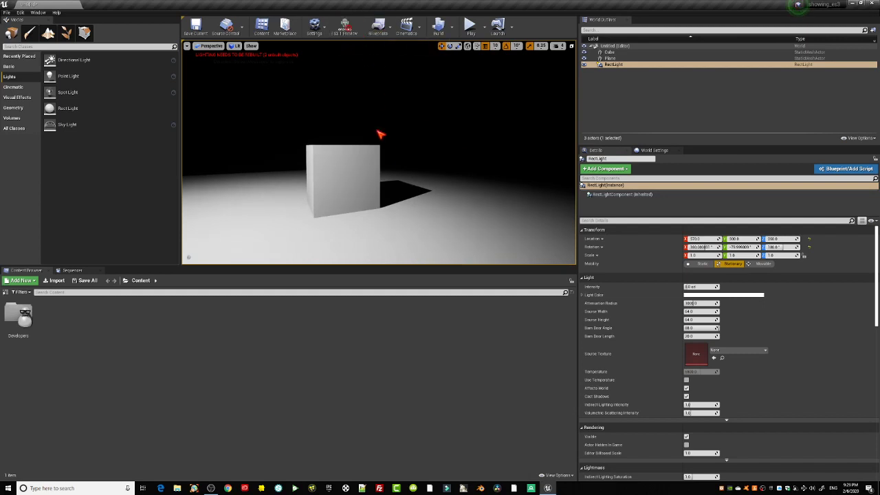
mouse_move(390, 152)
right_mouse_down()
mouse_move(390, 185)
mouse_move(390, 155)
right_mouse_up()
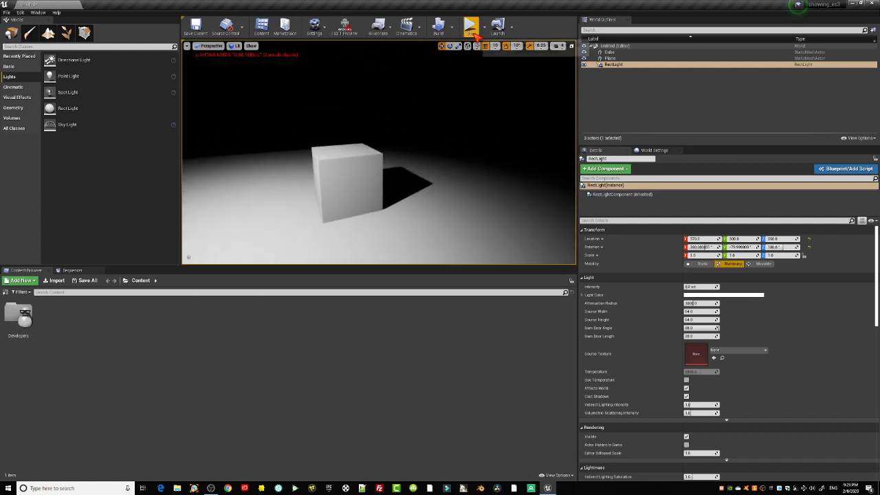
- Test-play the level in the viewport, stop the session, and build the level with its lighting
left_click(450, 26)
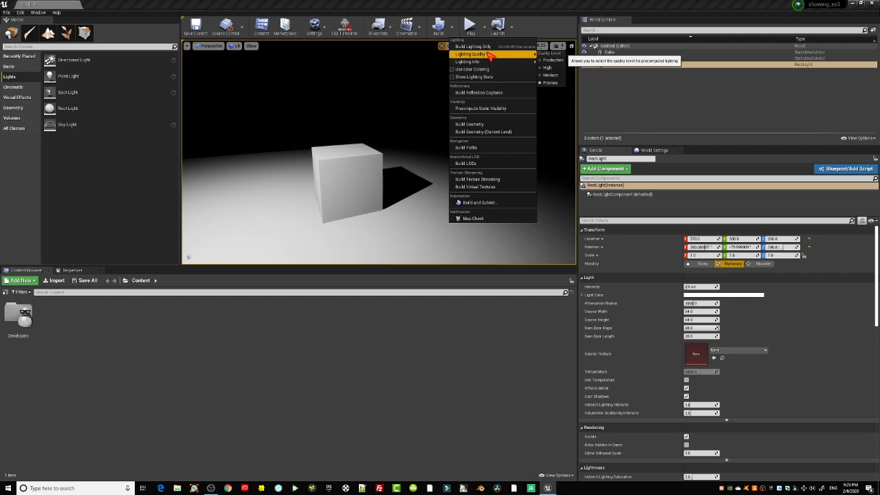
left_click(414, 113)
left_click(471, 27)
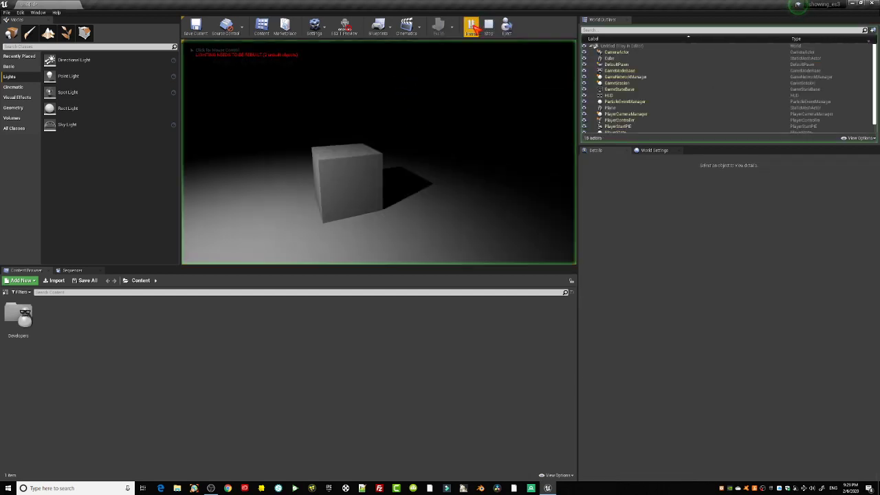
left_click(489, 27)
left_click(438, 26)
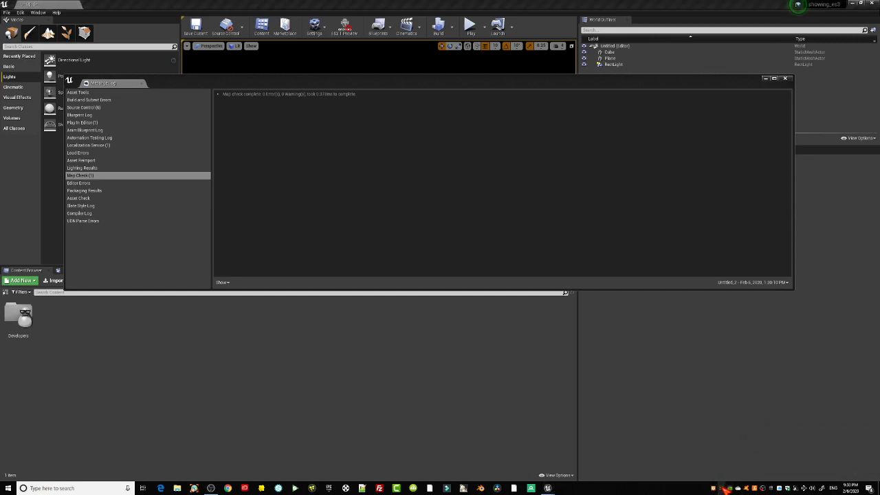
- Check the lighting build's distributed progress in Swarm Agent and minimize the Message Log window
double_click(724, 487)
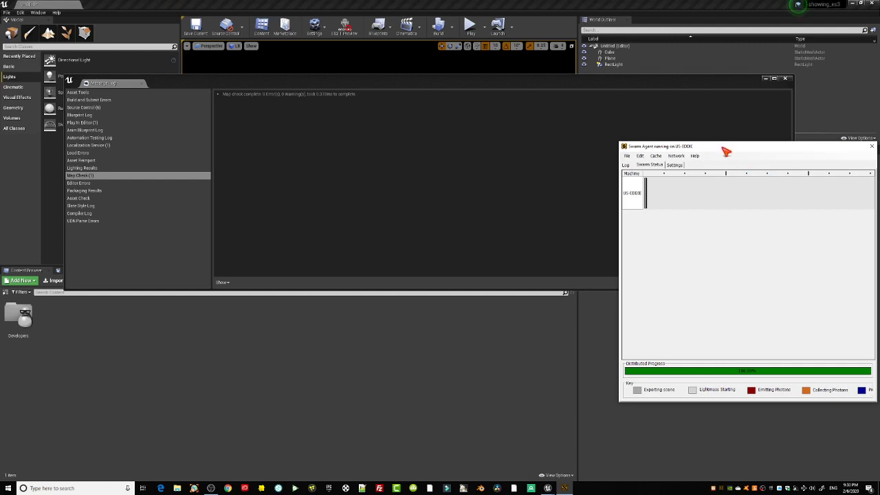
left_click_drag(723, 148, 373, 153)
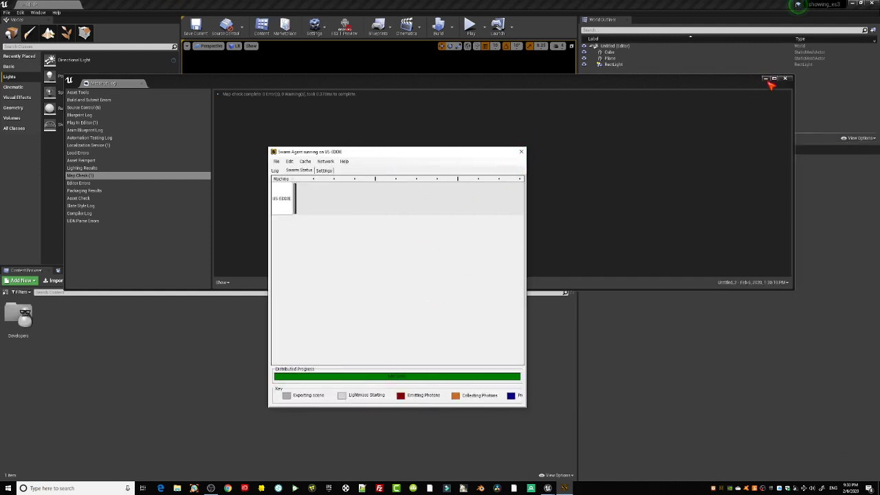
left_click(765, 78)
- Inspect the baked lighting and shadow around the cube, toggling the Rect Light's visibility off and on
right_click_drag(441, 193, 502, 212)
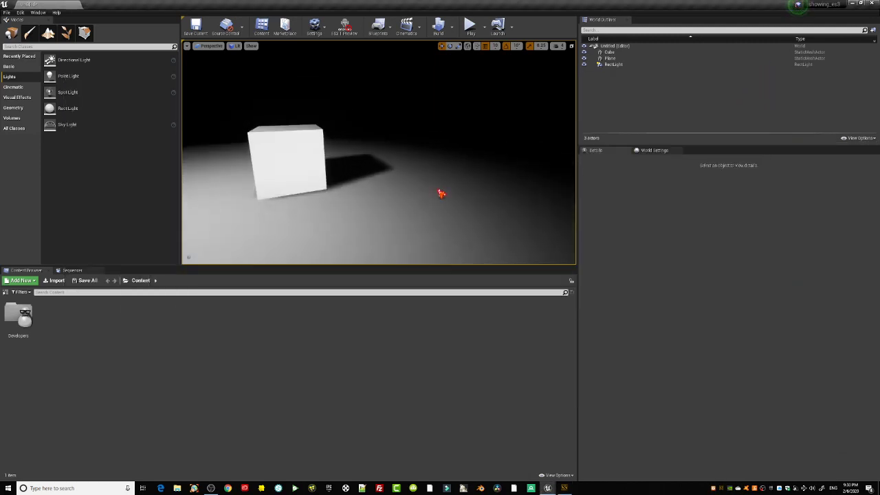
left_click_drag(398, 206, 357, 171)
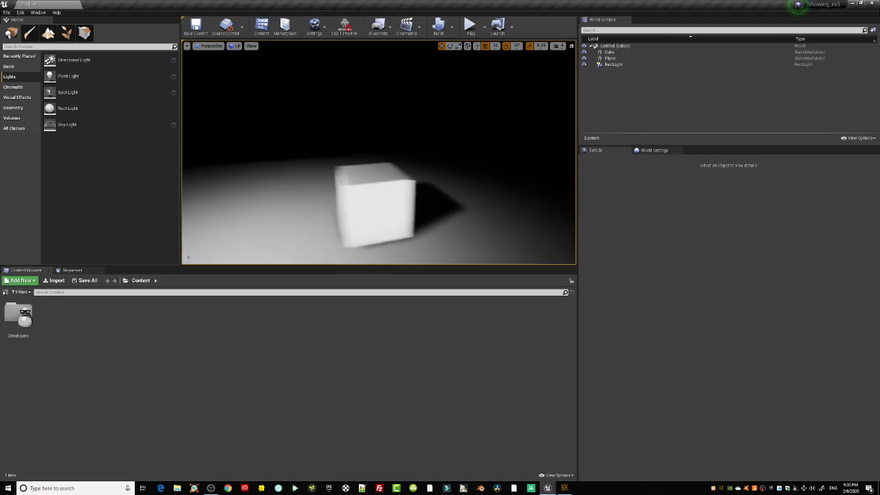
right_click_drag(441, 194, 441, 194)
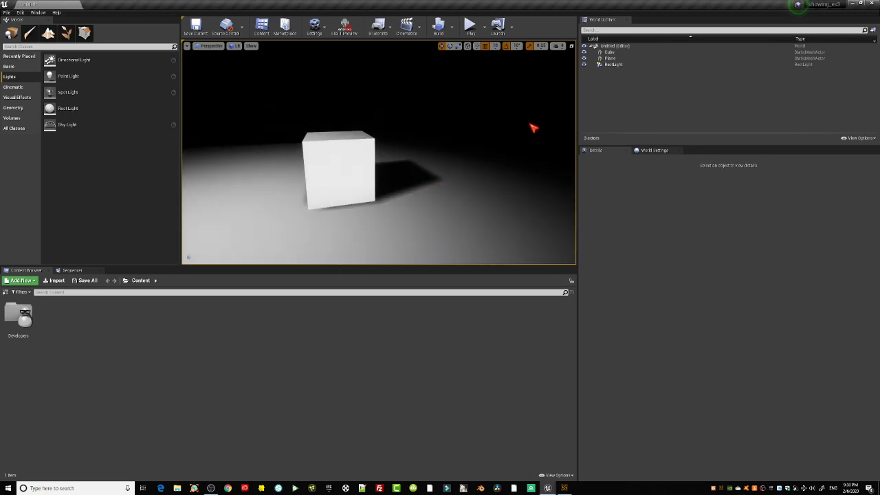
left_click(583, 64)
left_click(584, 64)
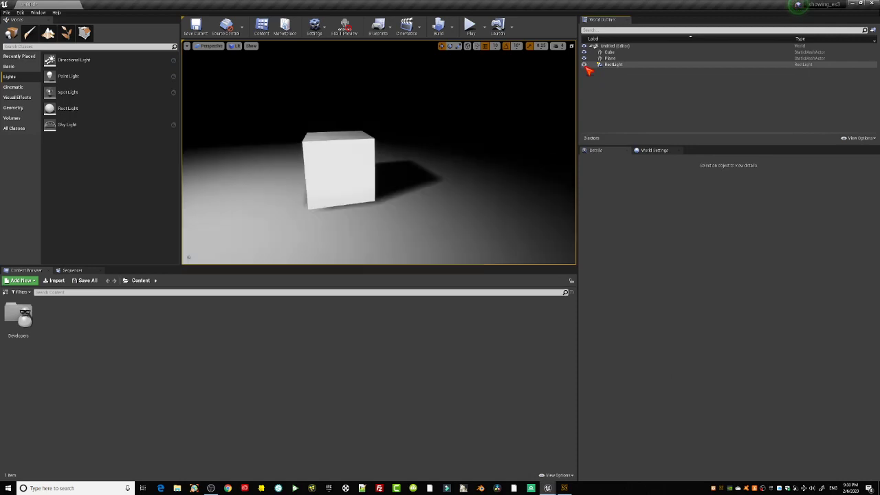
left_click(584, 64)
left_click(584, 64)
mouse_move(414, 179)
middle_mouse_down()
mouse_move(371, 180)
mouse_move(414, 185)
middle_mouse_up()
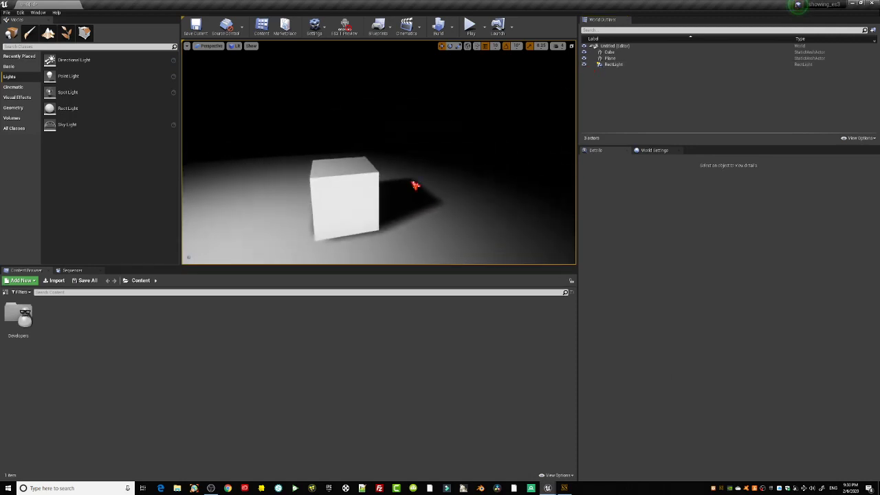
mouse_move(416, 200)
left_mouse_down()
mouse_move(416, 237)
mouse_move(401, 198)
left_mouse_up()
right_click_drag(379, 153, 378, 153)
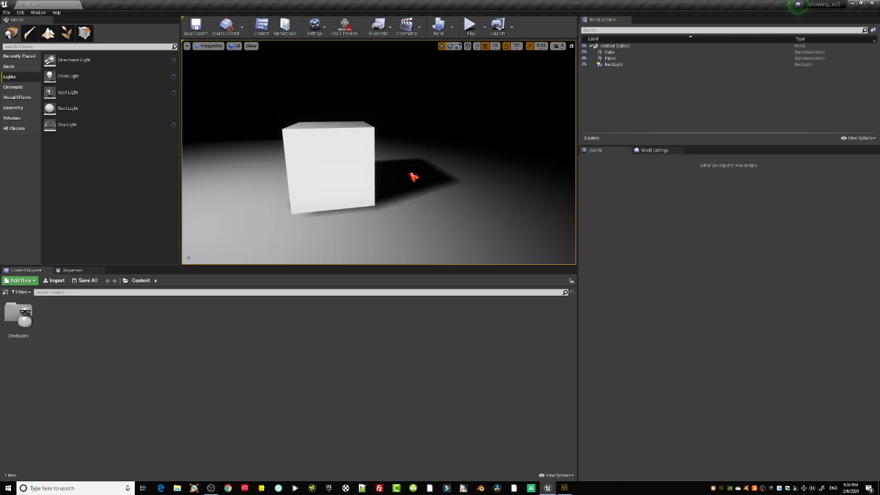
mouse_move(379, 152)
right_mouse_down()
mouse_move(389, 179)
mouse_move(369, 156)
mouse_move(383, 141)
right_mouse_up()
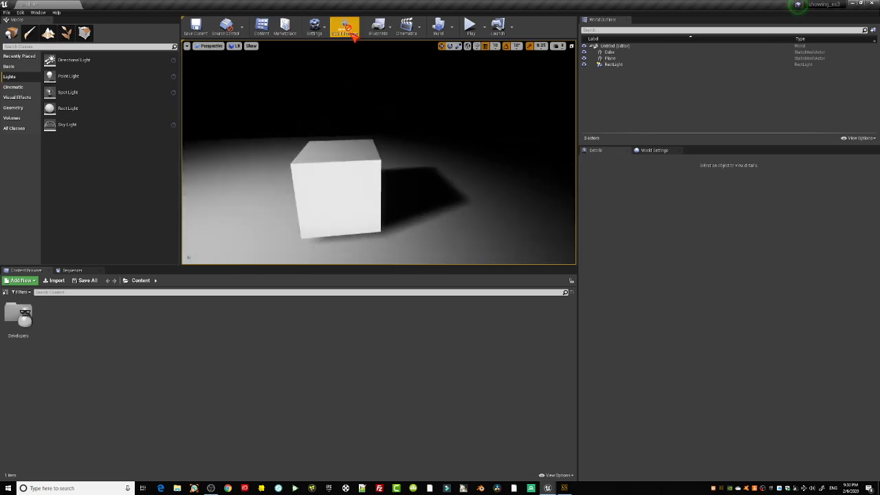
- Turn on the ES 3.1 preview and examine the cube's baked shadow on the floor from near and far
left_click(352, 33)
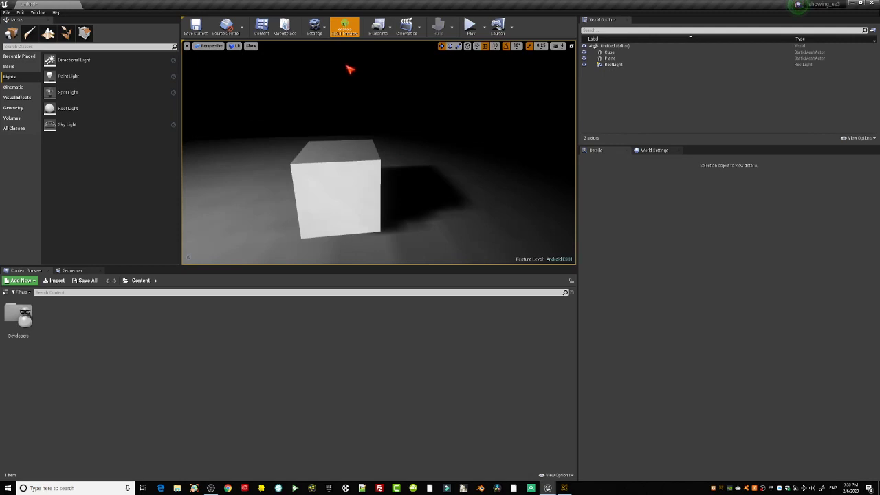
right_click_drag(346, 137, 440, 145)
mouse_move(459, 150)
left_mouse_down()
mouse_move(459, 192)
mouse_move(459, 151)
left_mouse_up()
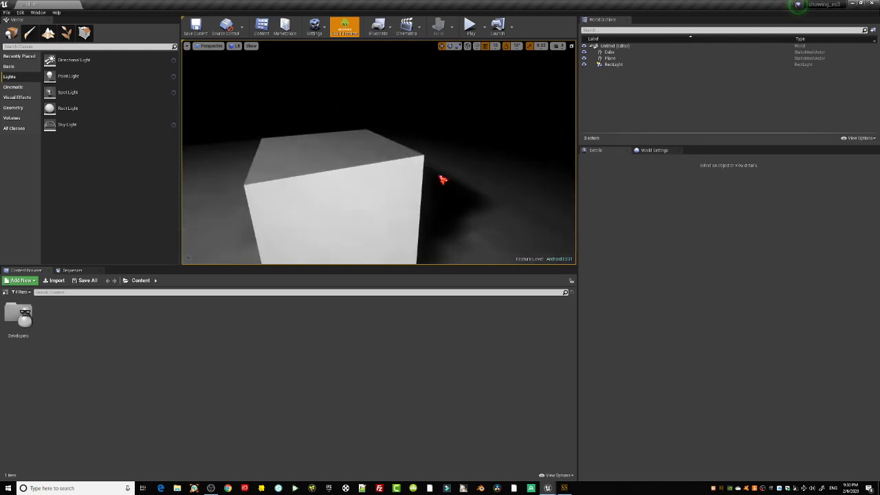
right_click_drag(442, 179, 425, 199)
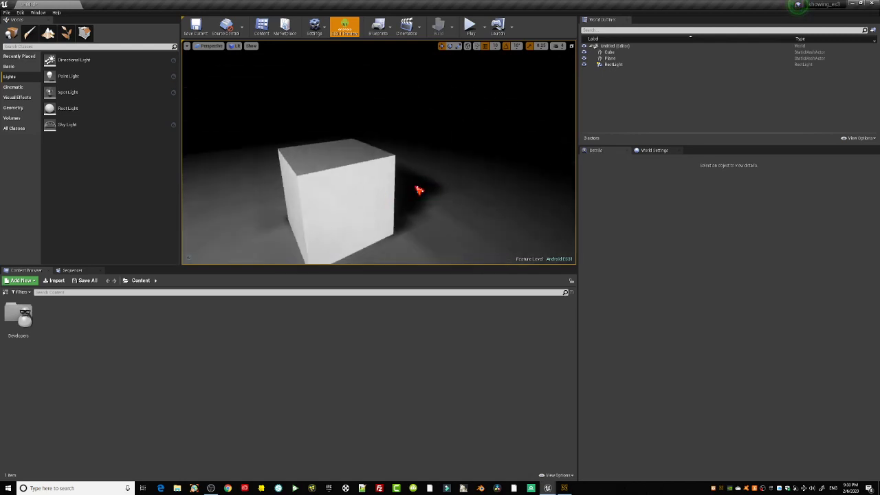
left_click_drag(380, 188, 381, 167)
left_click_drag(473, 171, 442, 182)
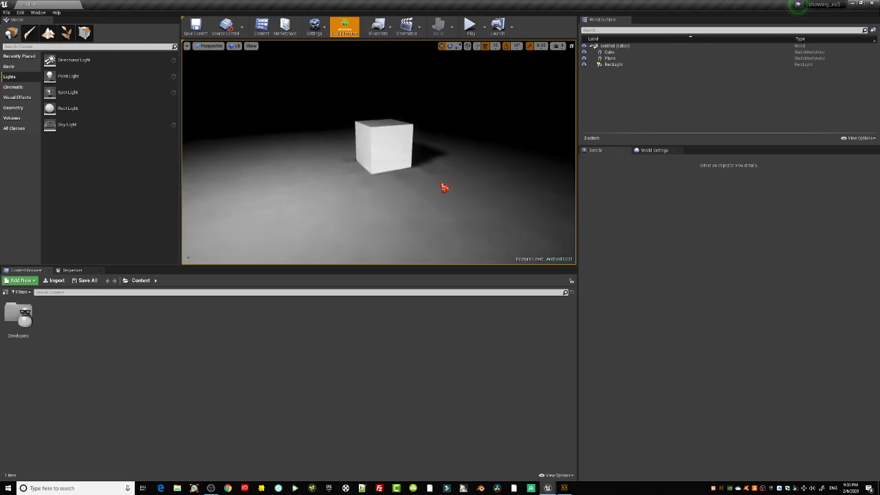
right_click_drag(419, 204, 421, 206)
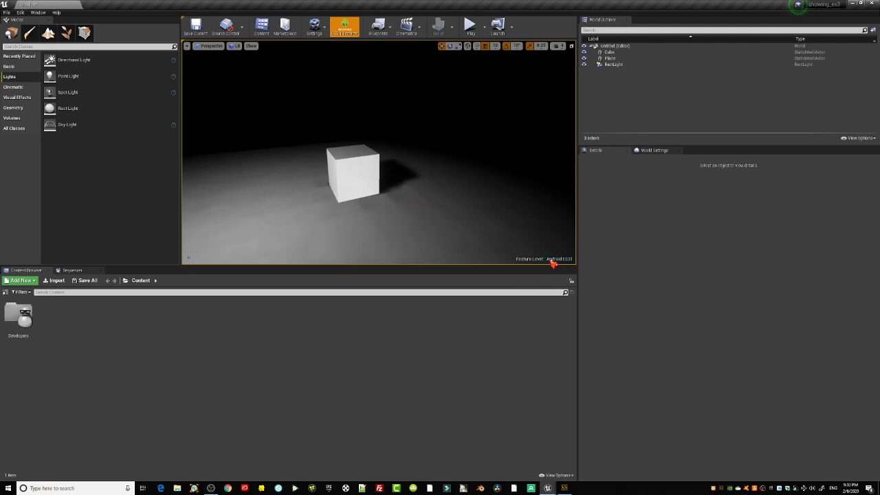
- Switch the ES 3.1 preview off and on repeatedly to compare the cube's lighting and shadow, leaving the preview on
left_click(344, 27)
left_click(344, 28)
left_click(345, 28)
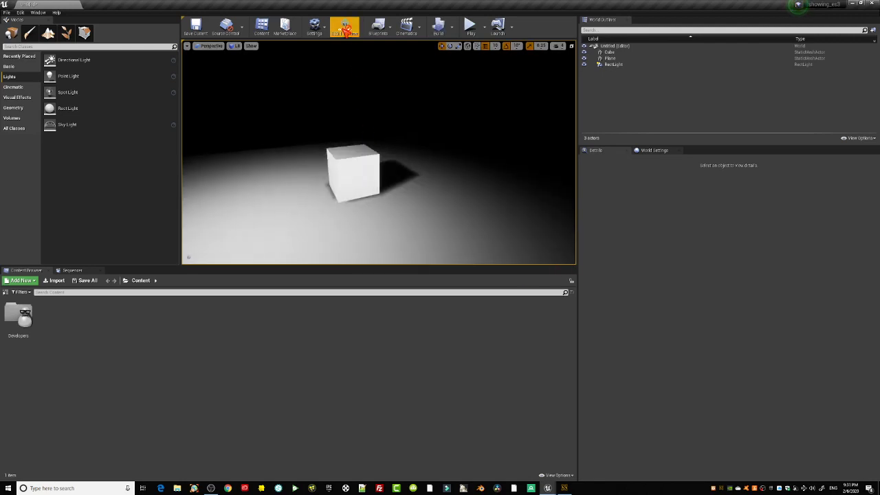
left_click(345, 29)
middle_click_drag(392, 189, 392, 206)
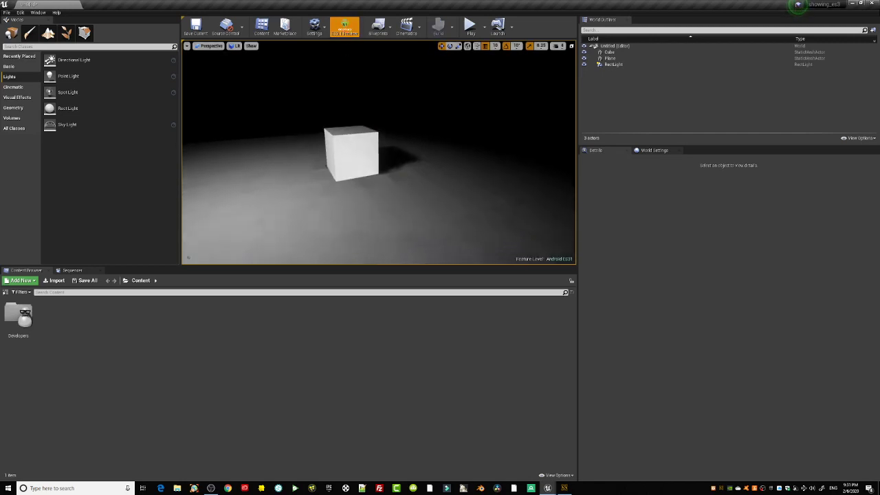
right_click_drag(383, 182, 395, 177)
left_click(349, 34)
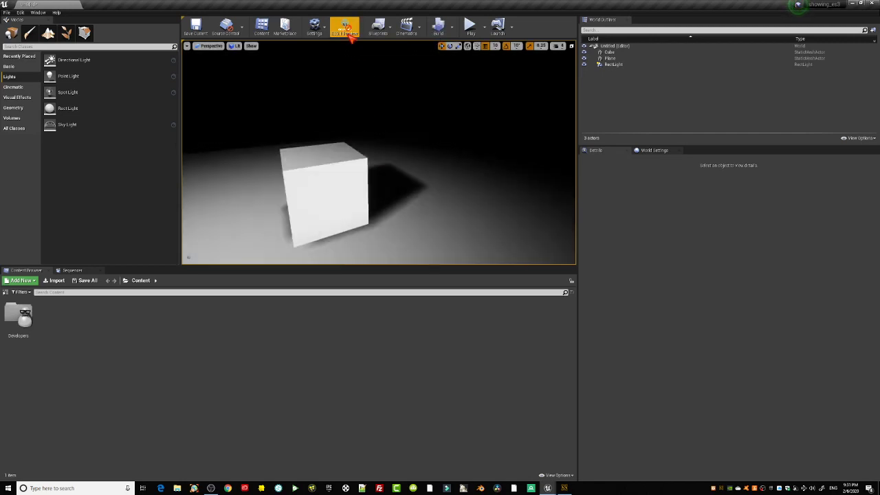
left_click(344, 27)
right_click_drag(439, 235, 431, 233)
left_click(347, 31)
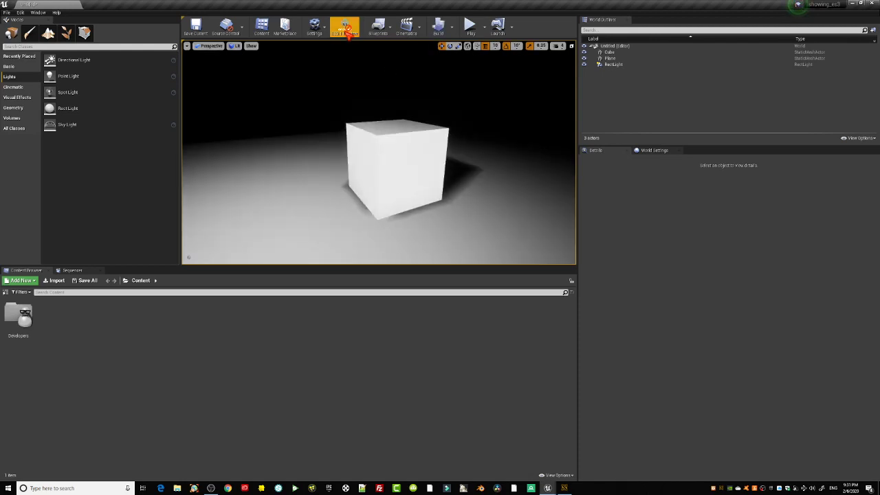
left_click(346, 29)
middle_click_drag(357, 208, 420, 179)
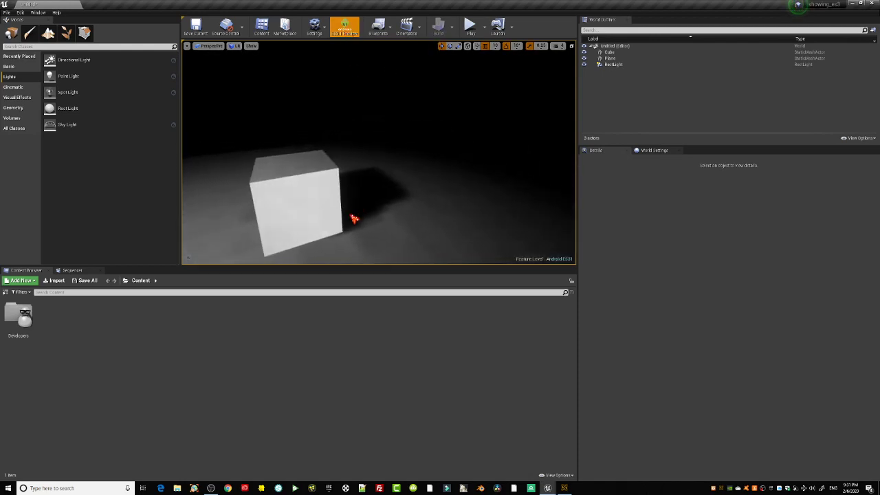
- Find the floor plane's lightmap settings and override its light map resolution with 1024
left_click(385, 196)
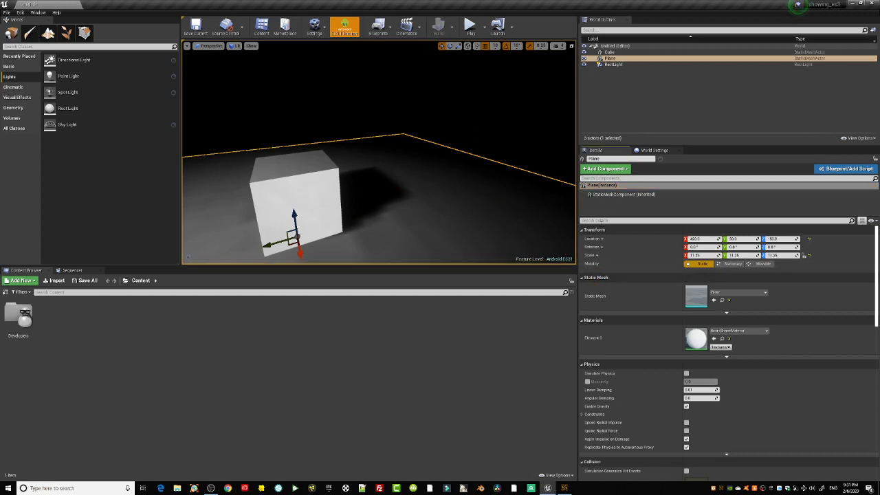
left_click(599, 220)
type("lightm")
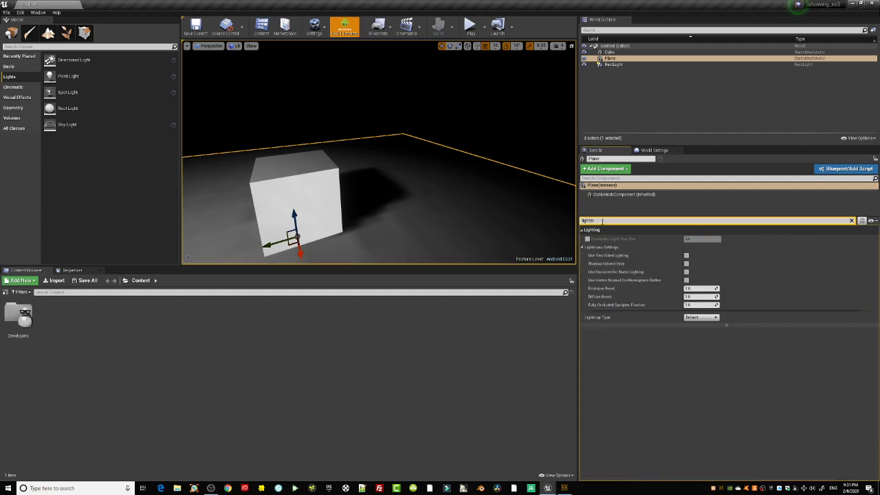
left_click(587, 239)
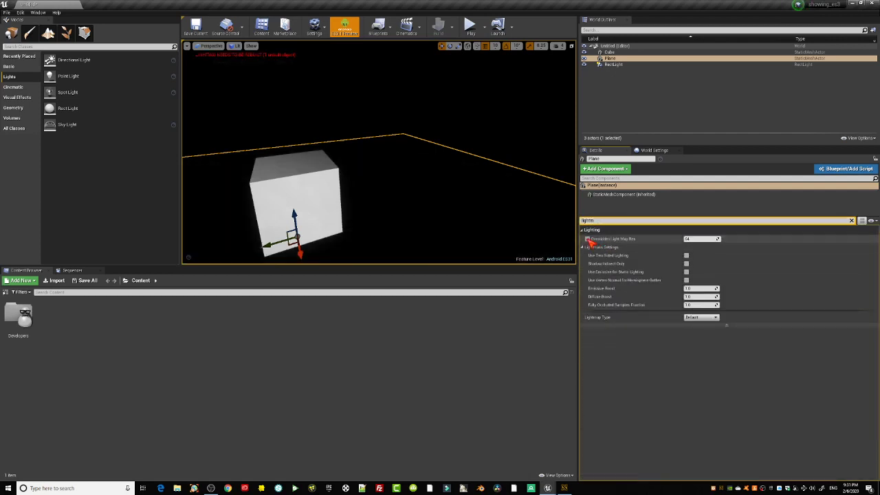
left_click(701, 239)
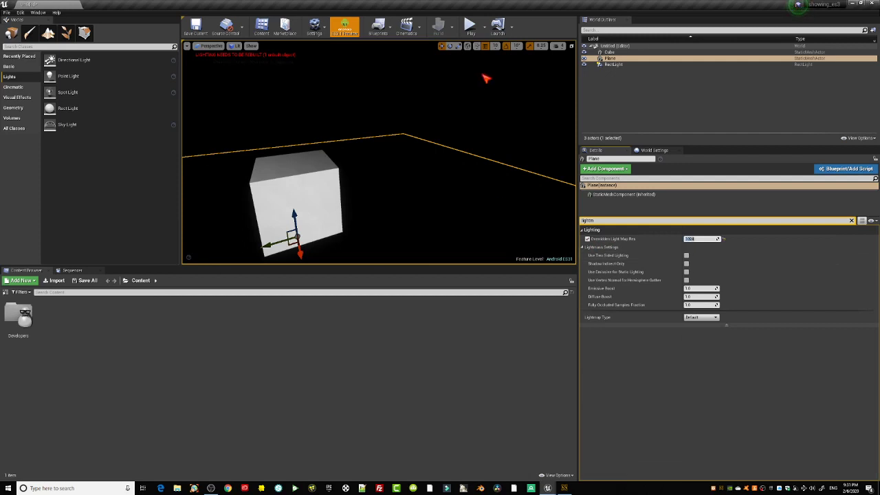
- Turn off the ES 3.1 preview, rebuild the level with its lighting, and minimize the Message Log
left_click(344, 27)
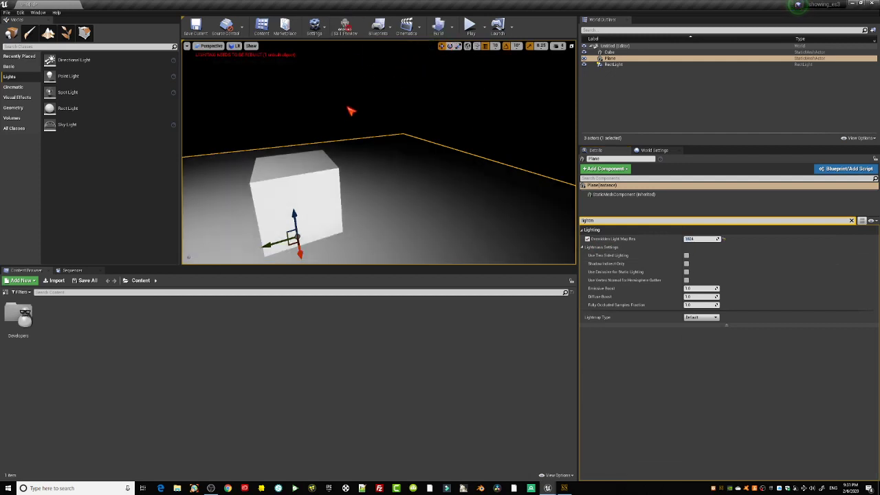
middle_click_drag(367, 109, 359, 114)
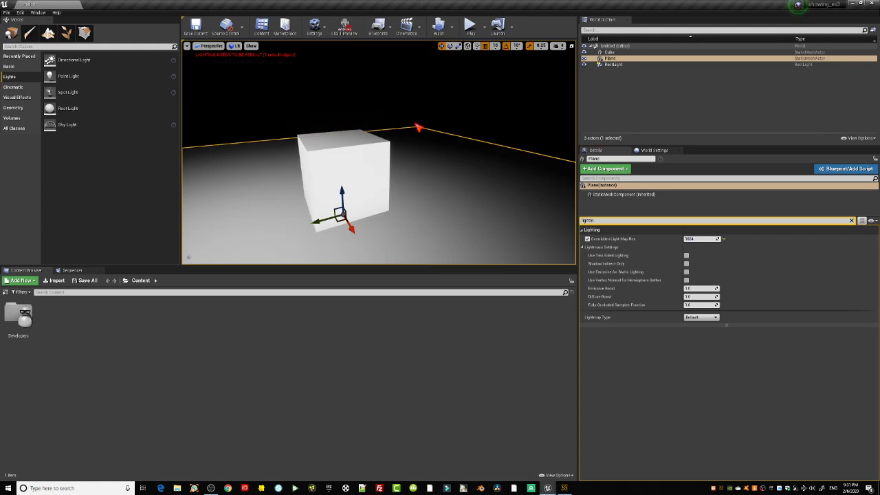
mouse_move(418, 127)
middle_mouse_down()
mouse_move(374, 102)
mouse_move(418, 127)
middle_mouse_up()
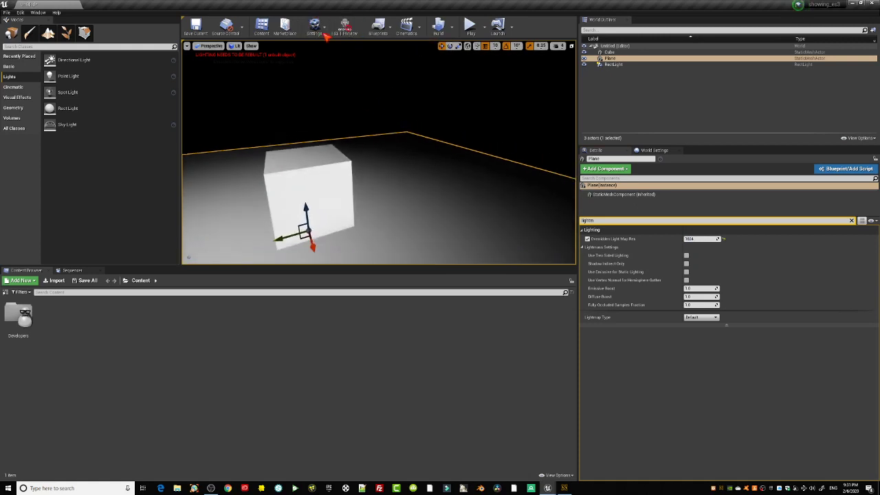
mouse_move(362, 108)
middle_mouse_down()
mouse_move(323, 82)
mouse_move(348, 99)
middle_mouse_up()
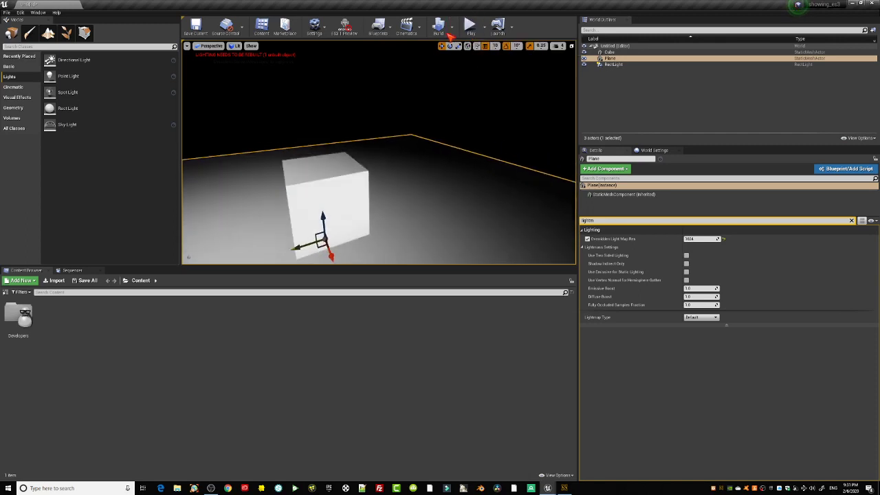
left_click(438, 28)
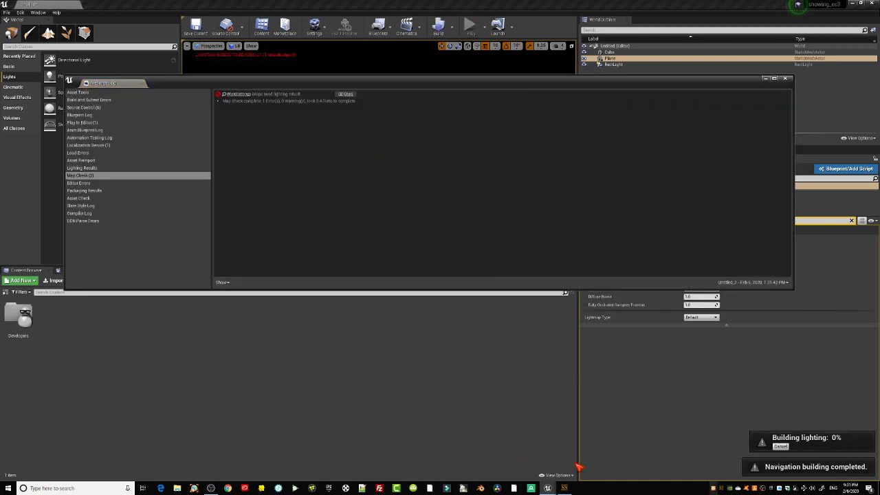
left_click(767, 79)
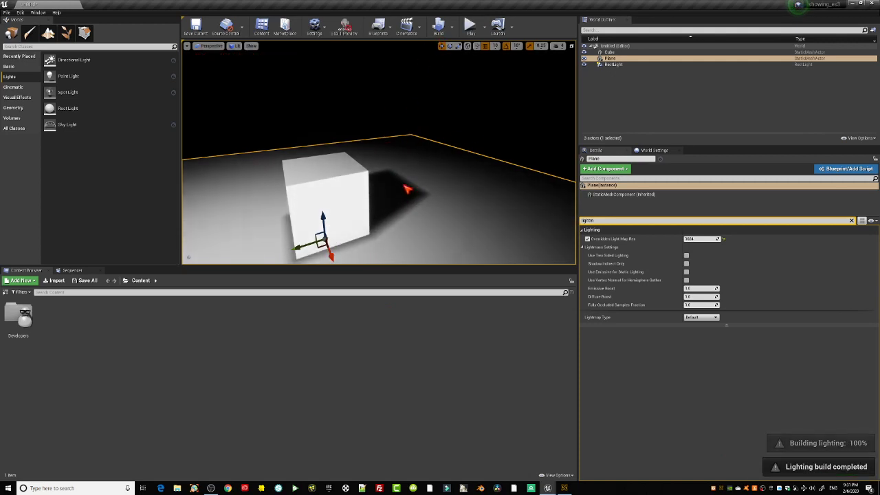
- Inspect the floor's rebuilt high-resolution shadow in the ES 3.1 preview, and return to the standard preview
left_click(344, 26)
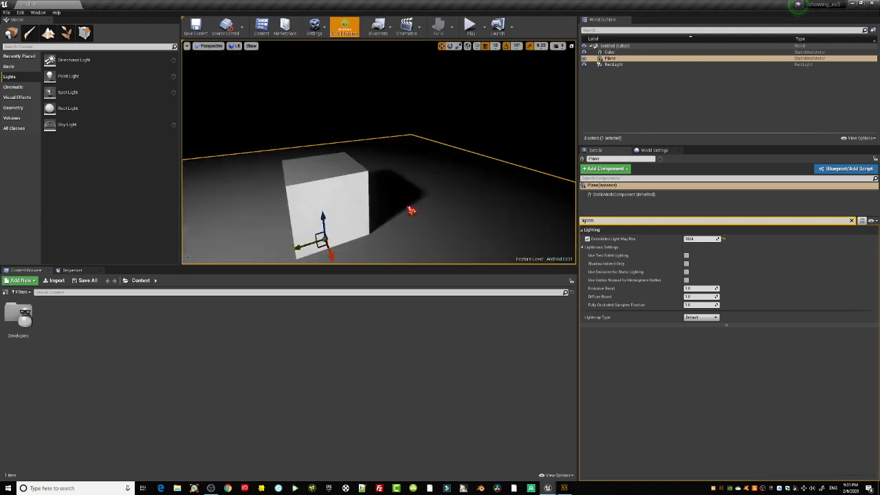
right_click_drag(411, 211, 408, 192)
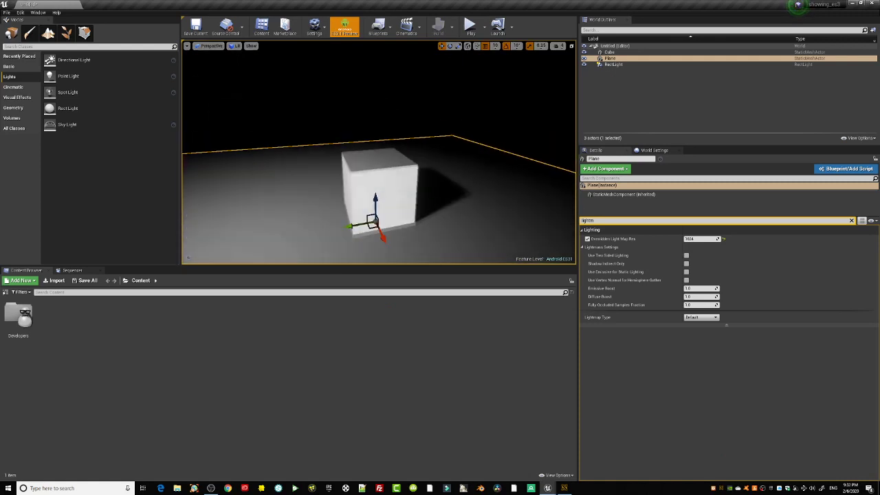
left_click_drag(415, 220, 413, 224)
left_click(344, 26)
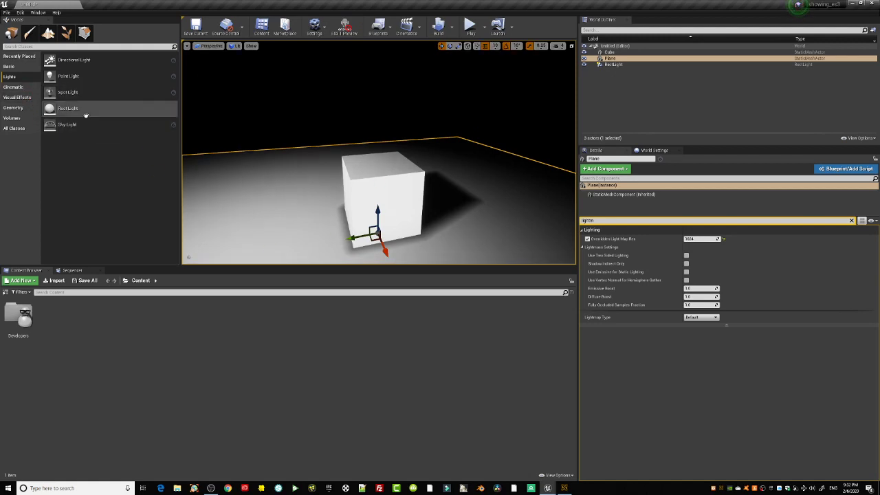
- Add a second Rect Light above the floor and move it along the Y axis to the cube's side
left_click_drag(85, 115, 256, 70)
middle_click_drag(314, 164, 310, 160)
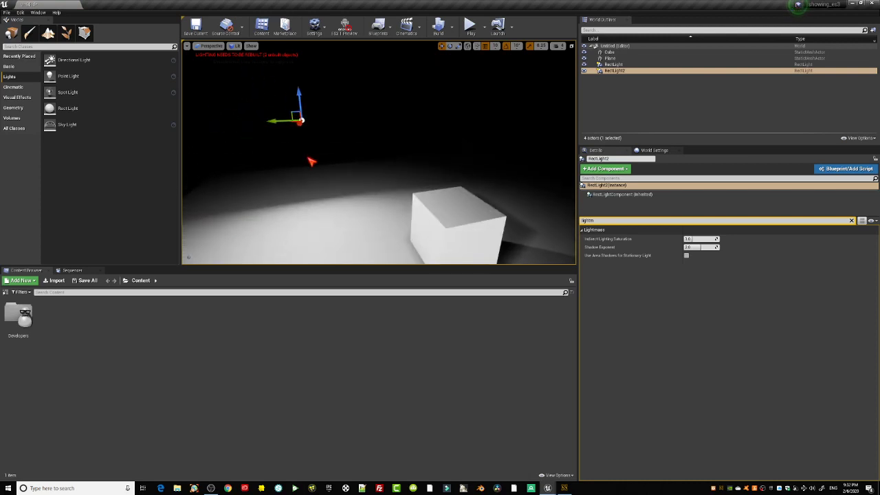
left_click_drag(310, 160, 321, 189)
right_click_drag(320, 188, 313, 133)
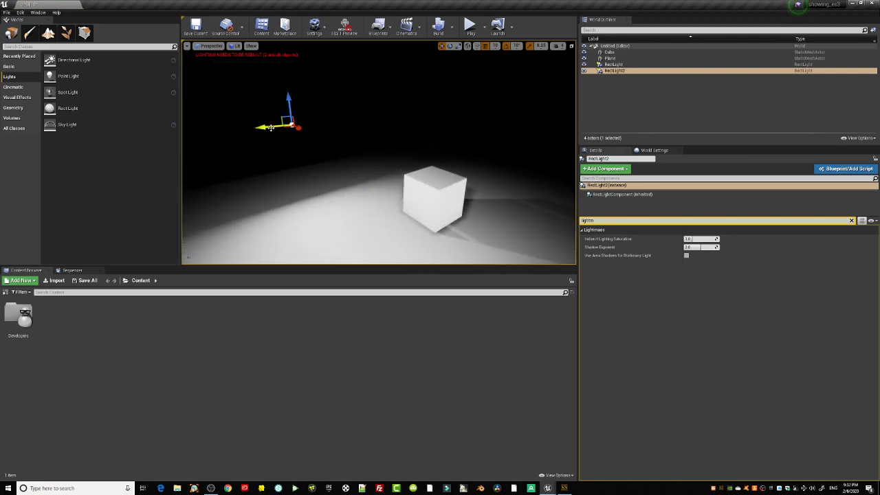
left_click_drag(271, 128, 376, 153)
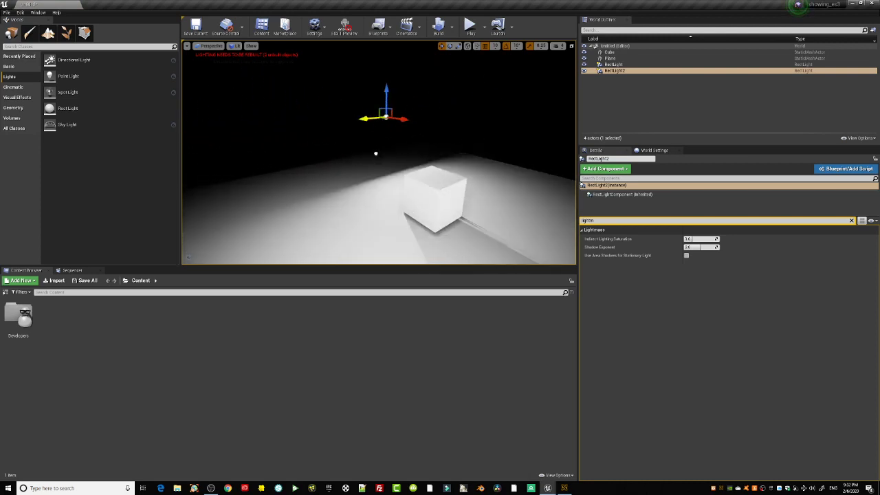
right_click_drag(376, 153, 373, 175)
scroll(373, 175, "up", 5)
scroll(373, 174, "down", 4)
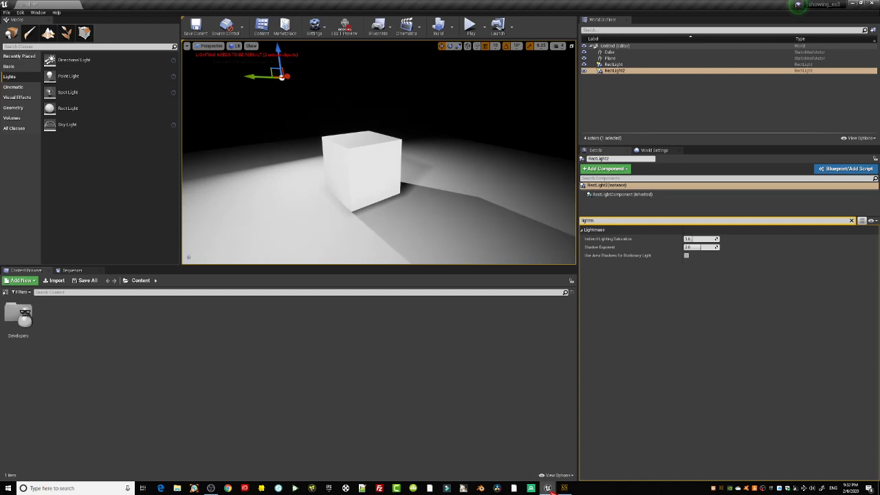
right_click_drag(312, 104, 288, 232)
left_click(211, 488)
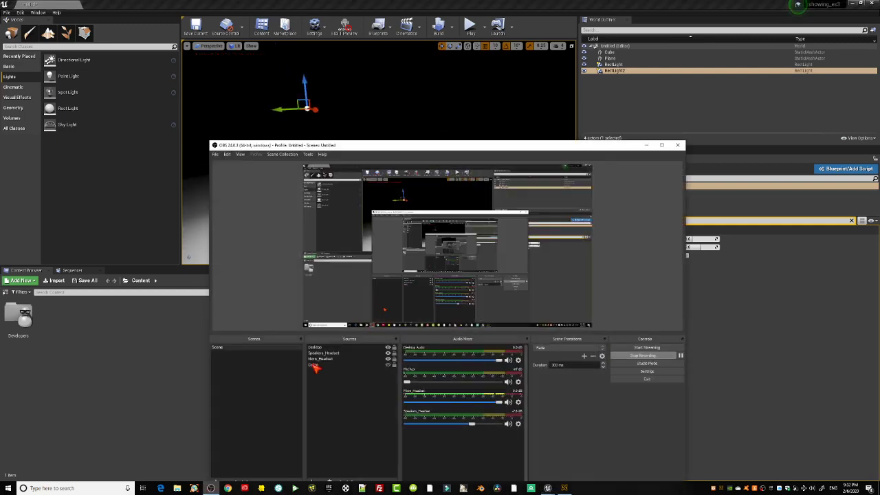
left_click(643, 145)
- Clear the details filter and change the second Rect Light's light color from white to light blue
right_click_drag(328, 197, 270, 158)
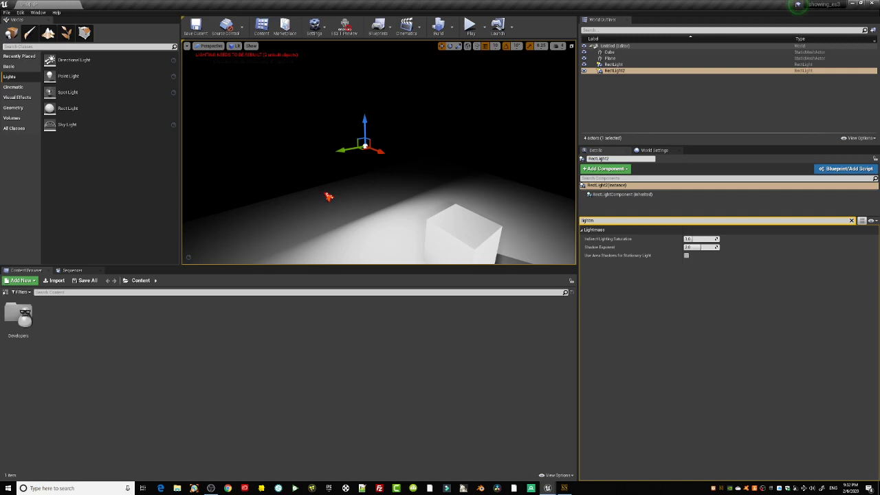
left_click(852, 221)
left_click(703, 295)
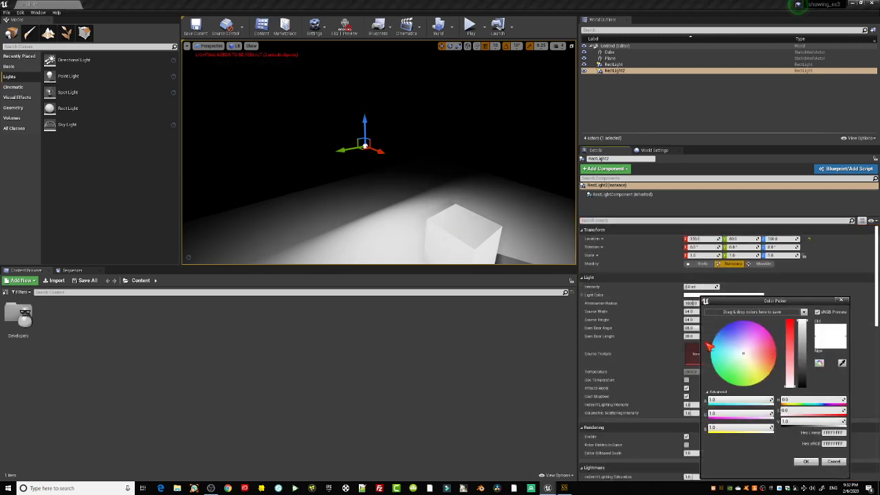
left_click(718, 332)
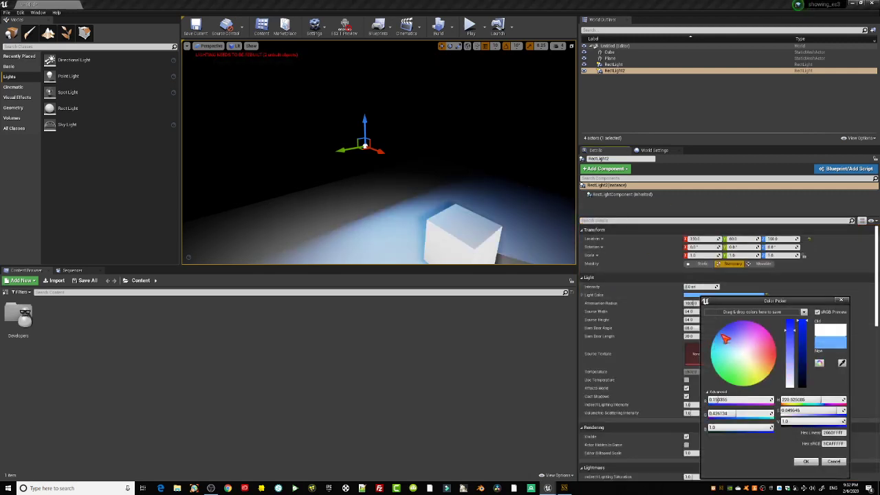
left_click(805, 461)
- Move the blue Rect Light along the Y axis to about -60, rebuild the level with its lighting, and dismiss the Message Log
right_click_drag(264, 118, 264, 118)
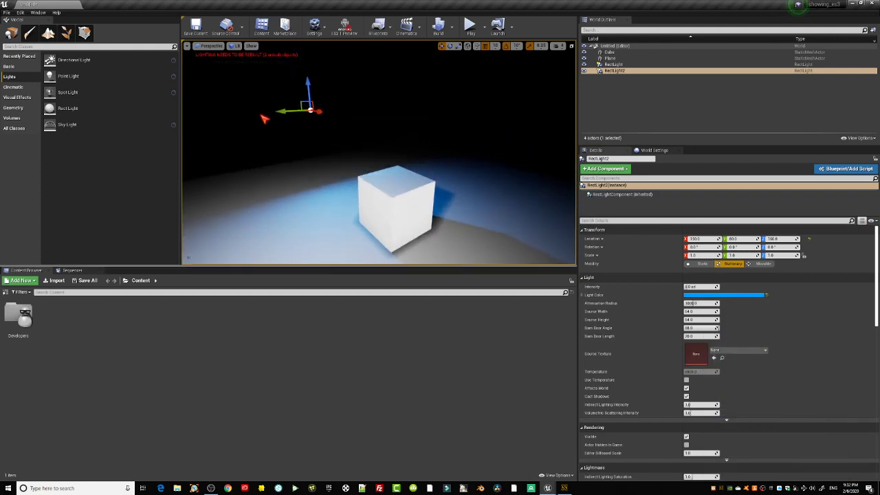
left_click_drag(285, 111, 341, 117)
middle_click_drag(439, 153, 444, 156)
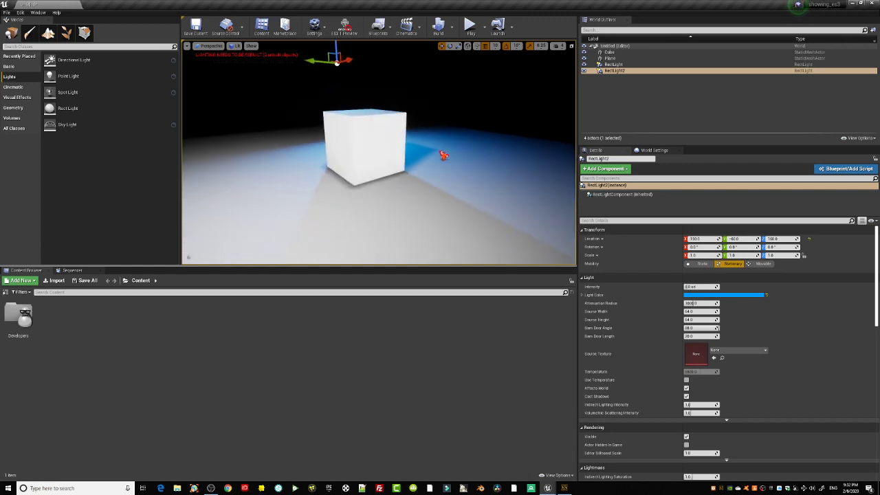
left_click(437, 26)
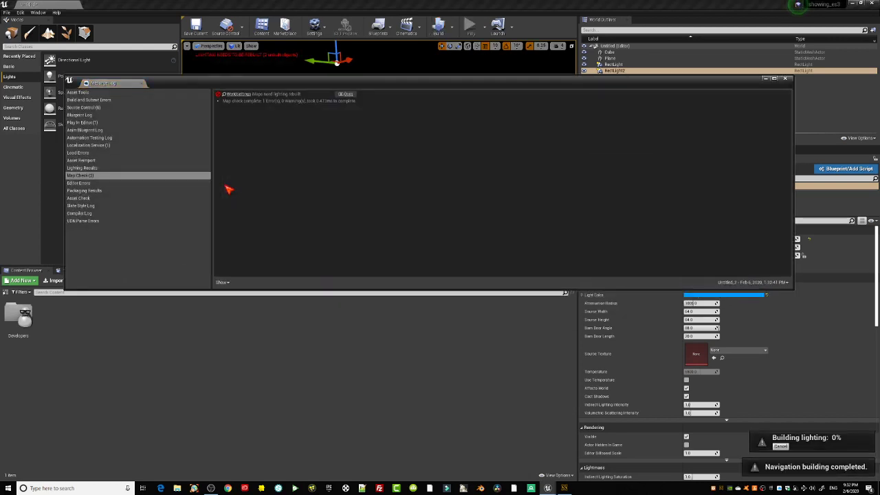
left_click(784, 78)
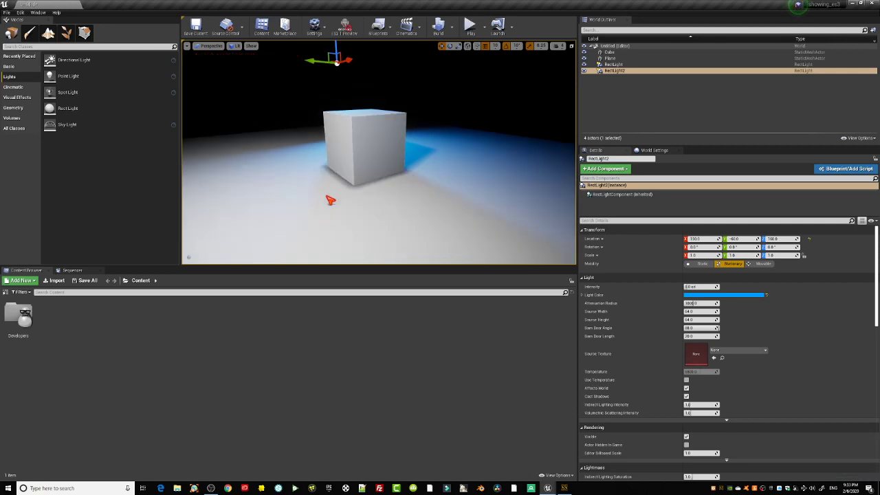
- Select the floor plane, nudge it along the Z axis, and rebuild the level with its lighting, minimizing the Message Log
mouse_move(366, 200)
middle_mouse_down()
mouse_move(366, 151)
mouse_move(366, 200)
middle_mouse_up()
right_click_drag(431, 193, 481, 172)
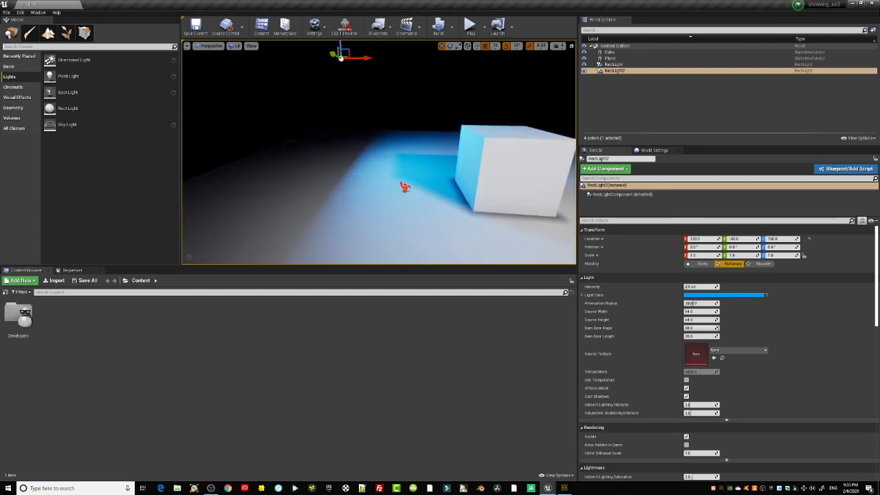
right_click_drag(381, 176, 423, 176)
left_click(423, 177)
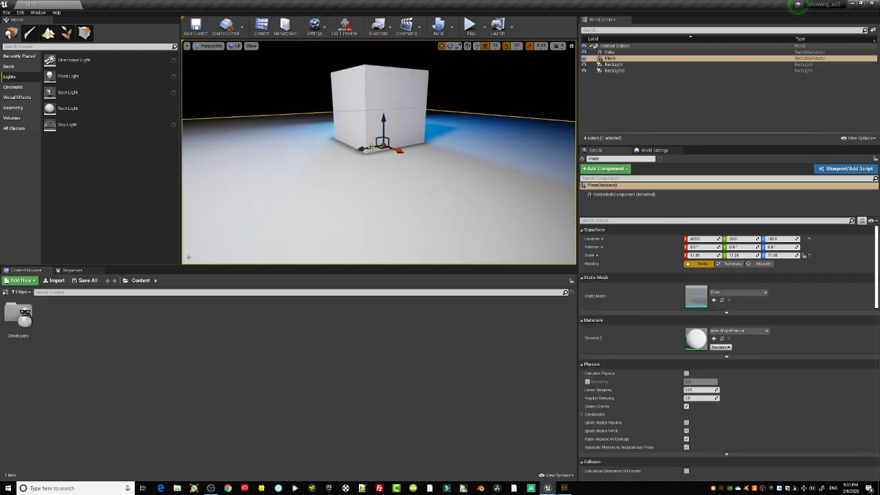
mouse_move(384, 121)
left_mouse_down()
mouse_move(376, 164)
mouse_move(380, 122)
left_mouse_up()
right_click_drag(446, 160, 405, 163)
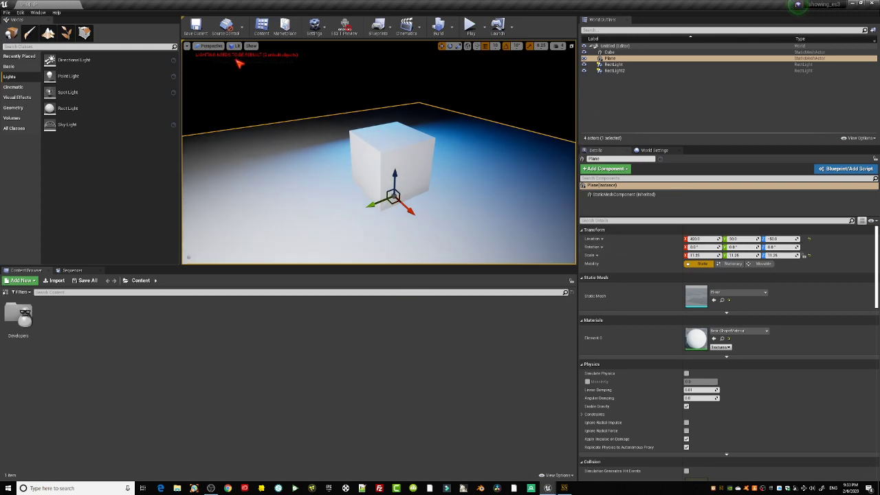
left_click(438, 27)
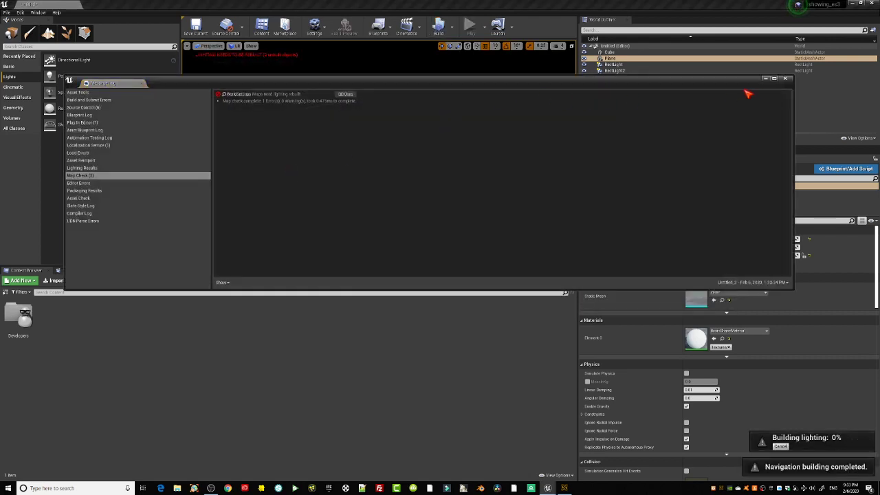
left_click(765, 80)
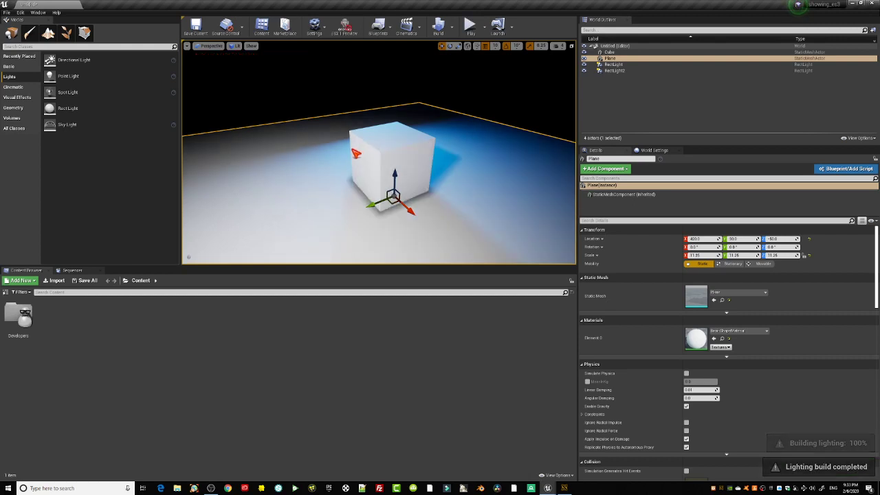
- Inspect the shadows of both Rect Lights around the cube in the ES 3.1 preview, and return to the standard preview
middle_click_drag(425, 160, 424, 184)
left_click(344, 26)
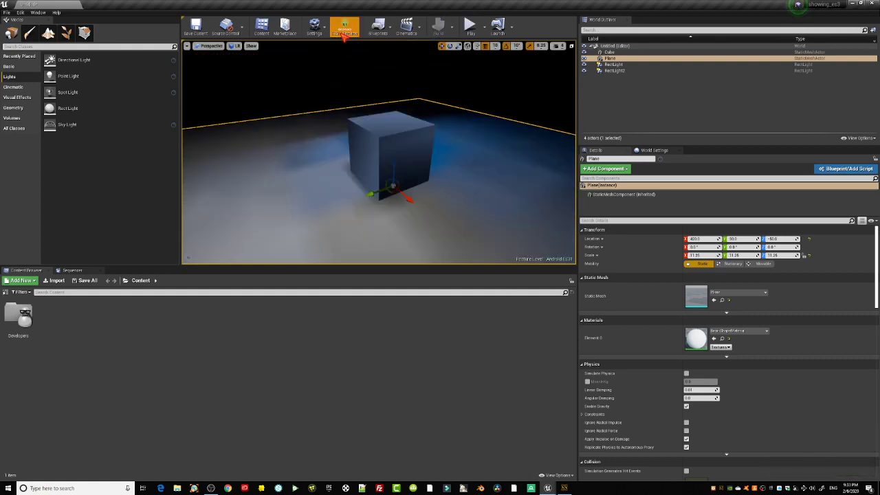
middle_click_drag(479, 165, 500, 184)
left_click_drag(479, 166, 479, 131)
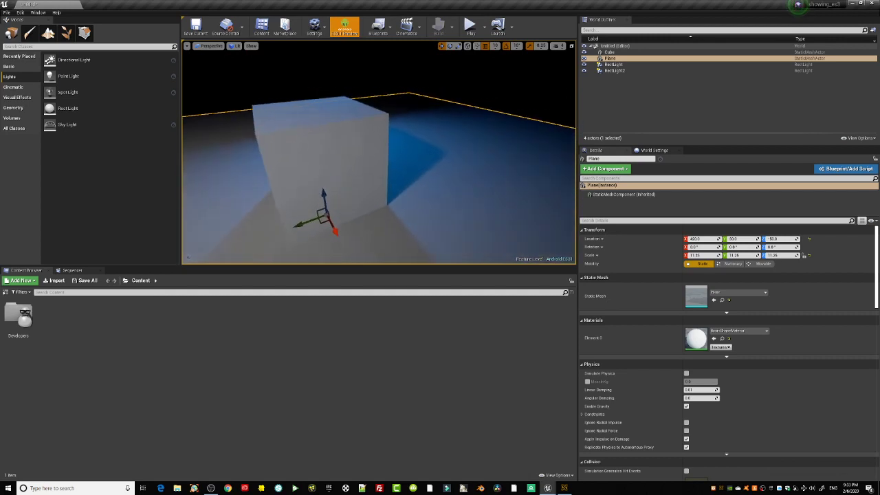
middle_click_drag(478, 166, 431, 159)
left_click_drag(479, 166, 493, 223)
right_click_drag(479, 166, 507, 141)
right_click_drag(419, 148, 391, 163)
mouse_move(419, 148)
left_mouse_down()
mouse_move(433, 189)
mouse_move(430, 151)
left_mouse_up()
middle_click_drag(430, 152, 431, 178)
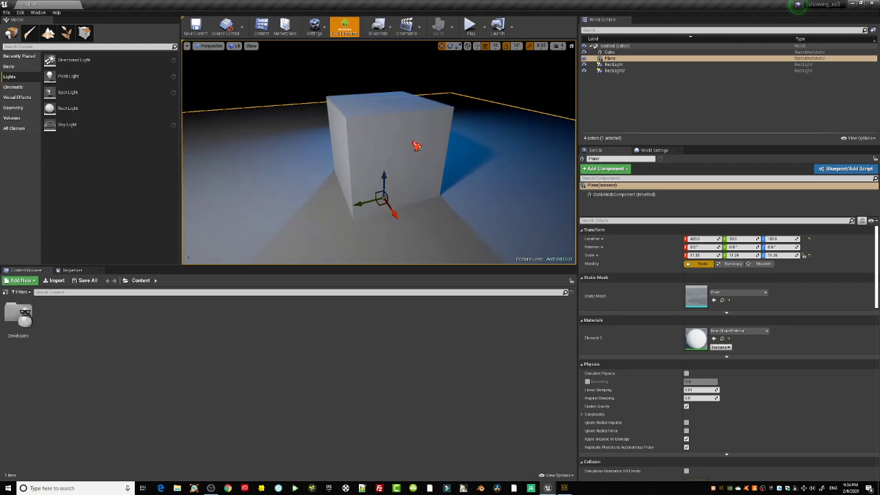
right_click_drag(392, 168, 399, 164)
left_click(344, 28)
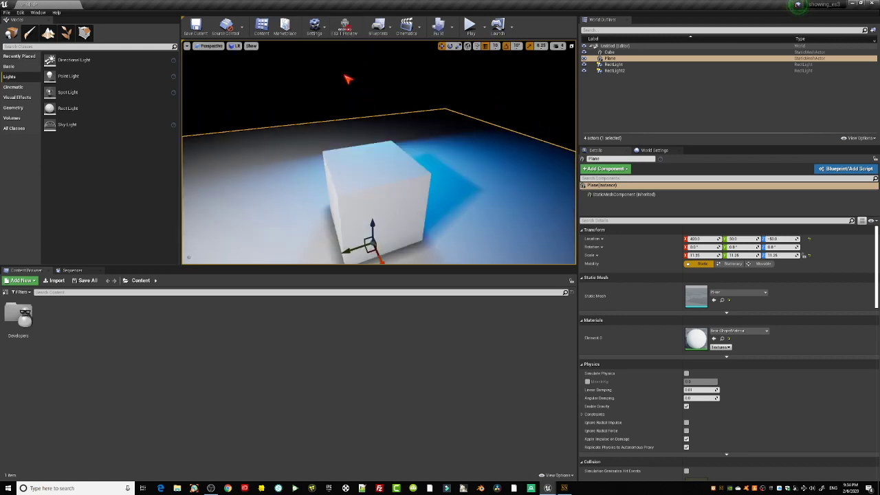
- Compare the cube's lighting and floor shadows again between the standard and ES 3.1 previews, finishing in the standard preview
right_click_drag(346, 78, 432, 148)
left_click(344, 27)
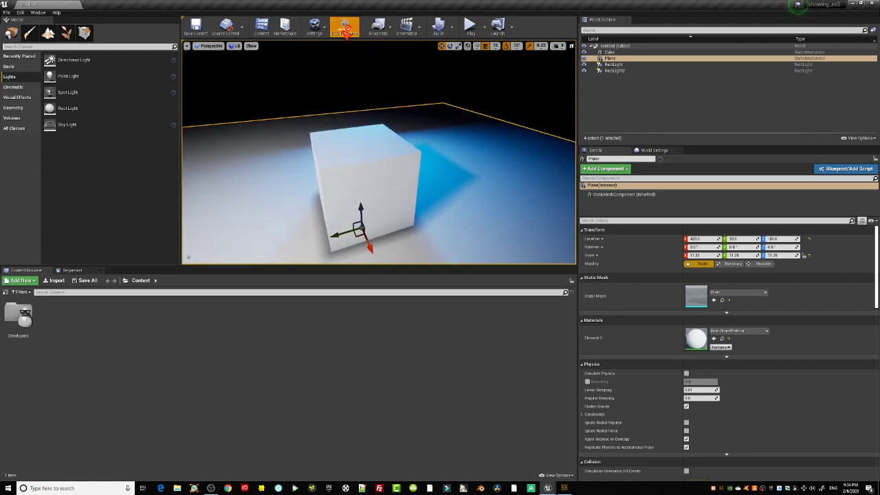
left_click(343, 28)
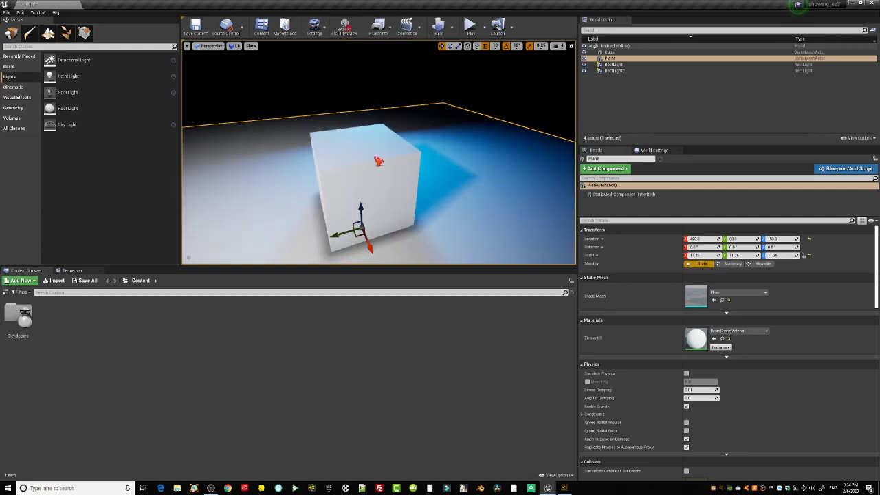
right_click_drag(364, 162, 405, 159)
left_click(344, 28)
right_click_drag(343, 165, 342, 192)
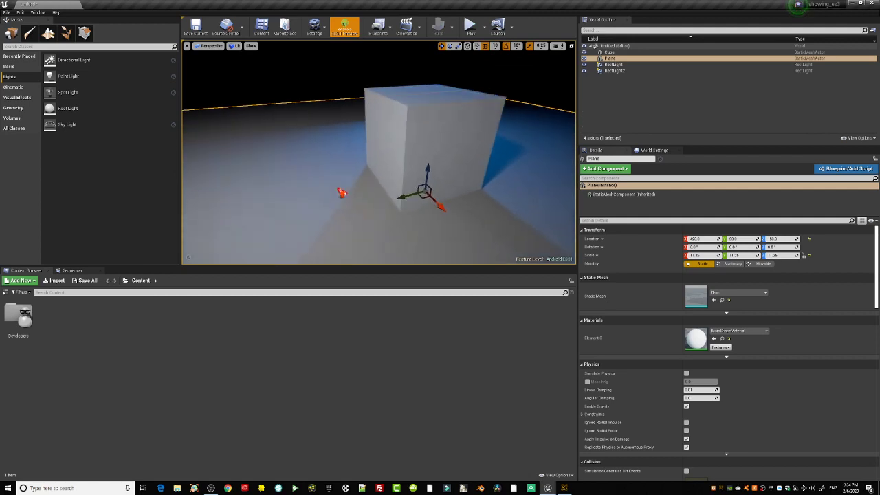
left_click_drag(342, 193, 351, 158)
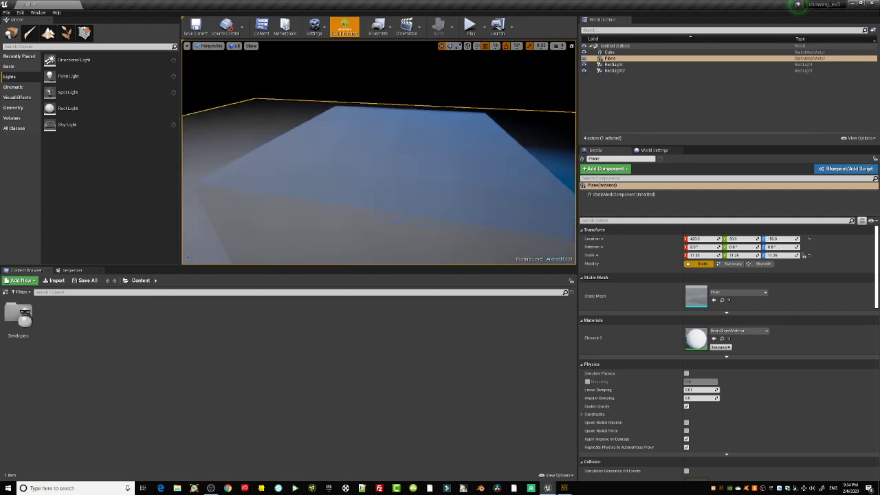
mouse_move(342, 210)
right_mouse_down()
mouse_move(346, 190)
mouse_move(341, 208)
right_mouse_up()
left_click(346, 26)
right_click_drag(458, 212, 459, 210)
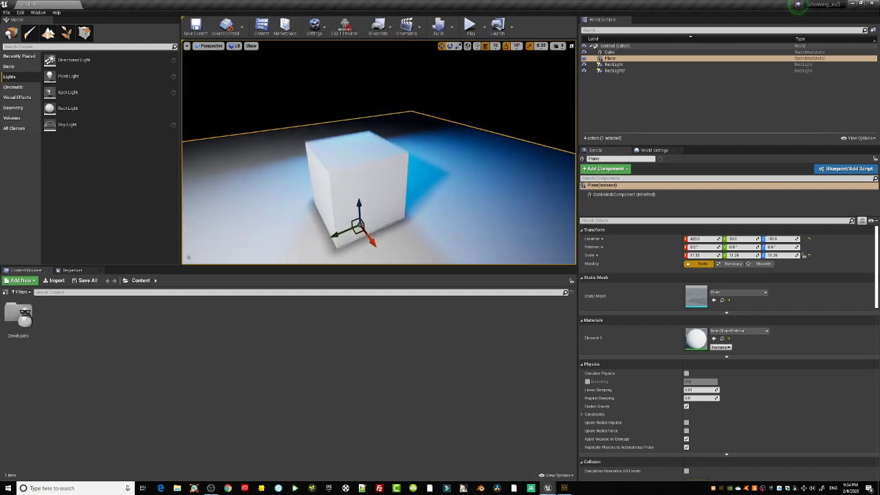
- Place a Post Process Volume beside the cube and turn off game view to display its bounds and the grid
left_click(613, 64)
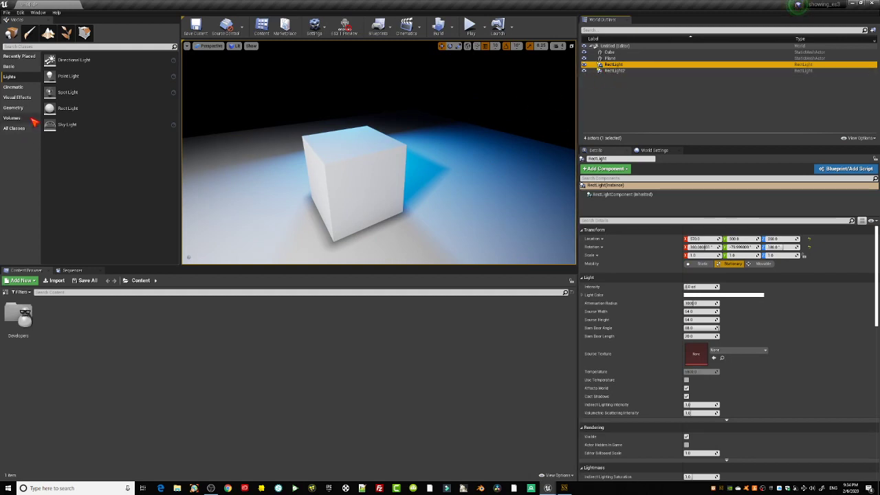
middle_click_drag(373, 150, 373, 165)
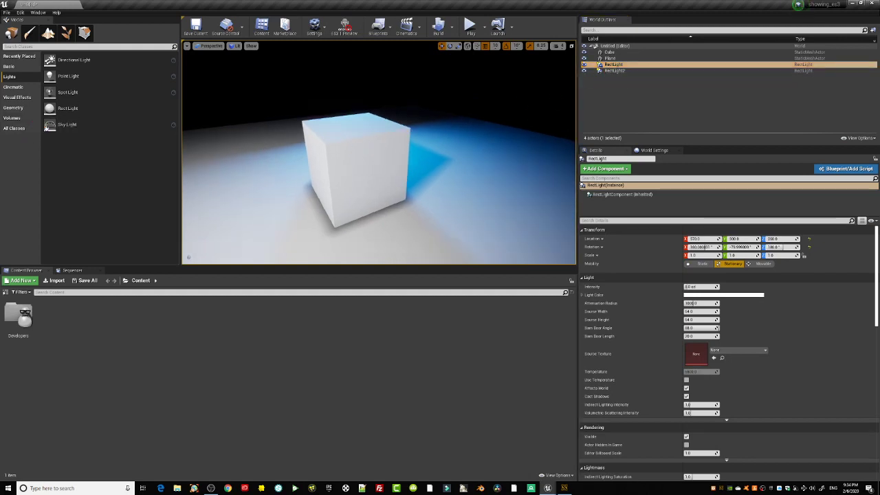
left_click(16, 98)
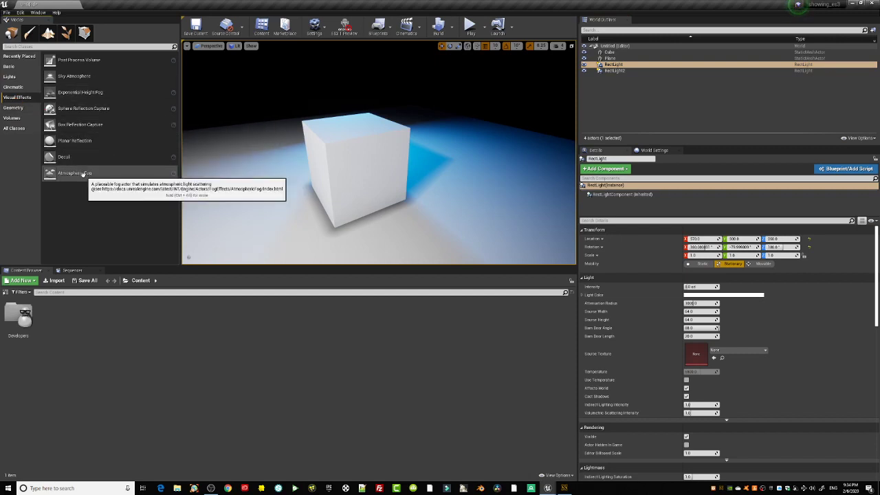
left_click_drag(69, 60, 364, 162)
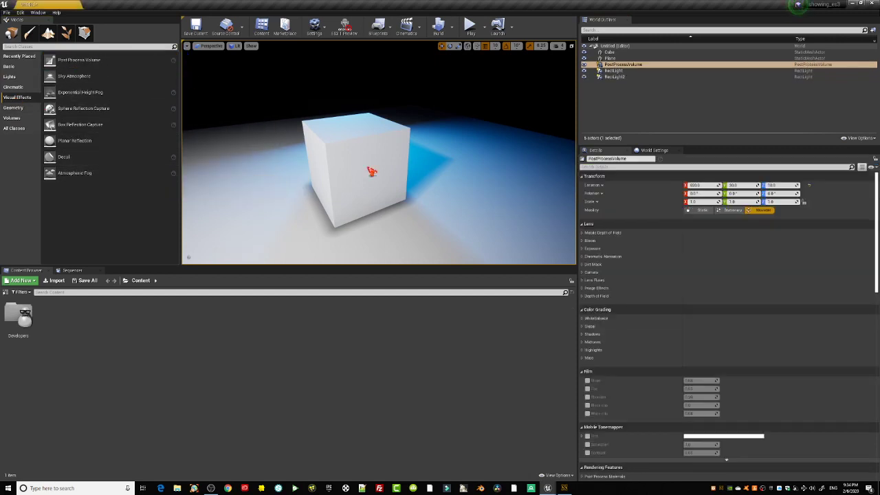
left_click_drag(456, 156, 451, 161)
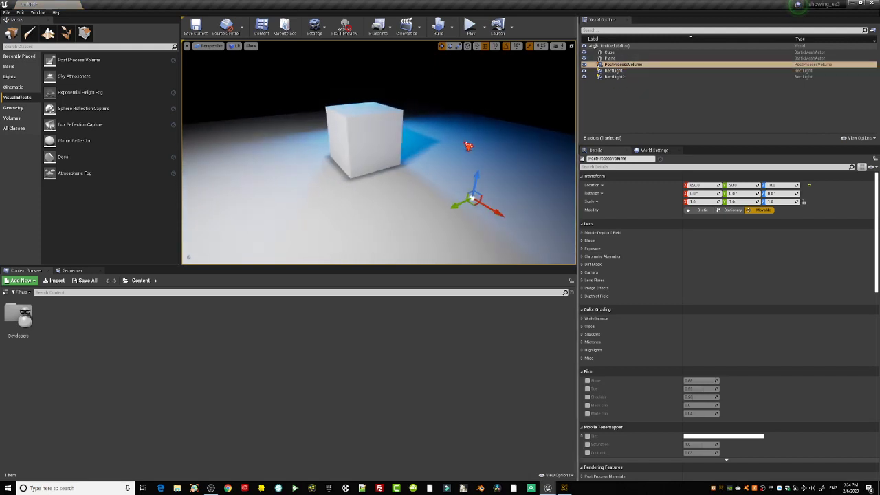
left_click(475, 194)
left_click(471, 79)
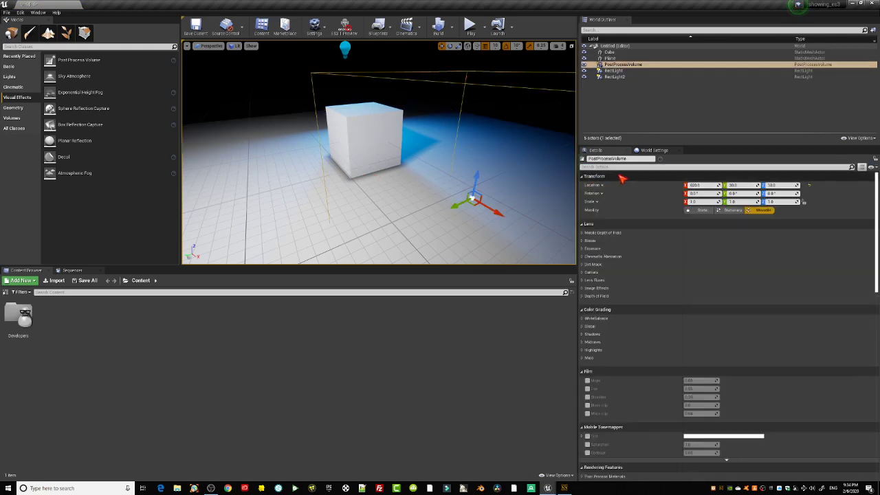
key("g")
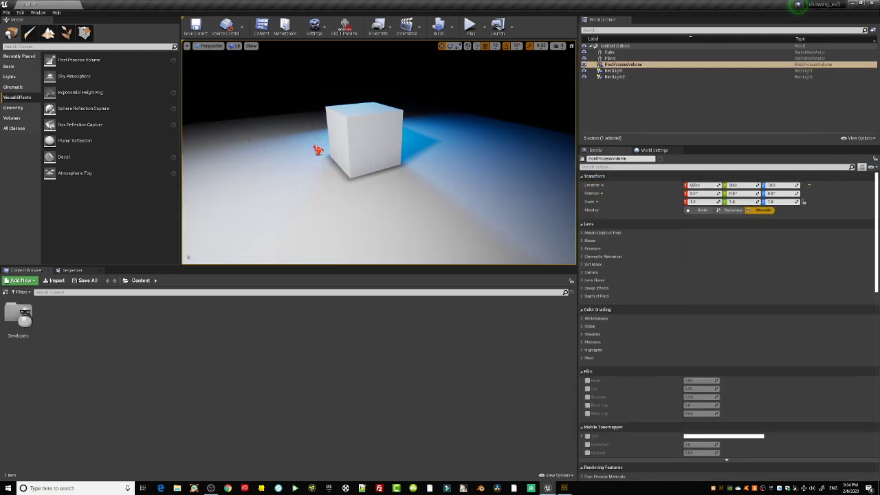
key("g")
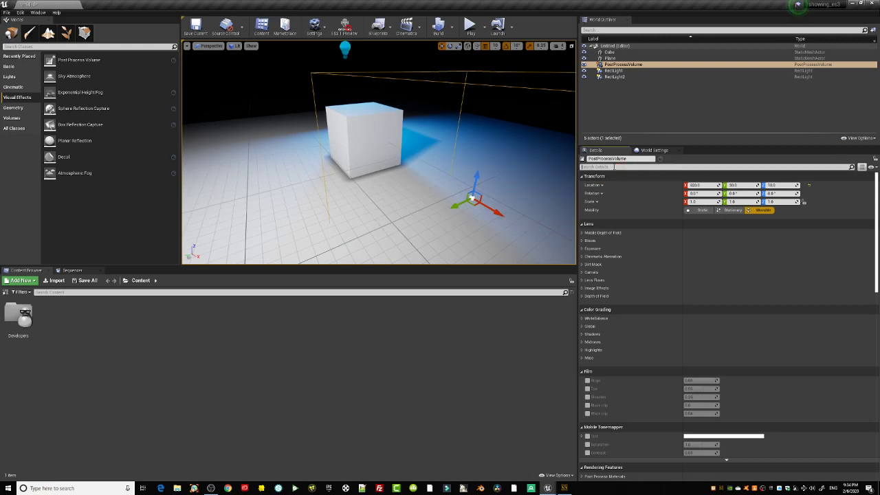
- Find the Post Process Volume's unbound setting and enable Infinite Extent (Unbound)
left_click(618, 166)
type("unbound")
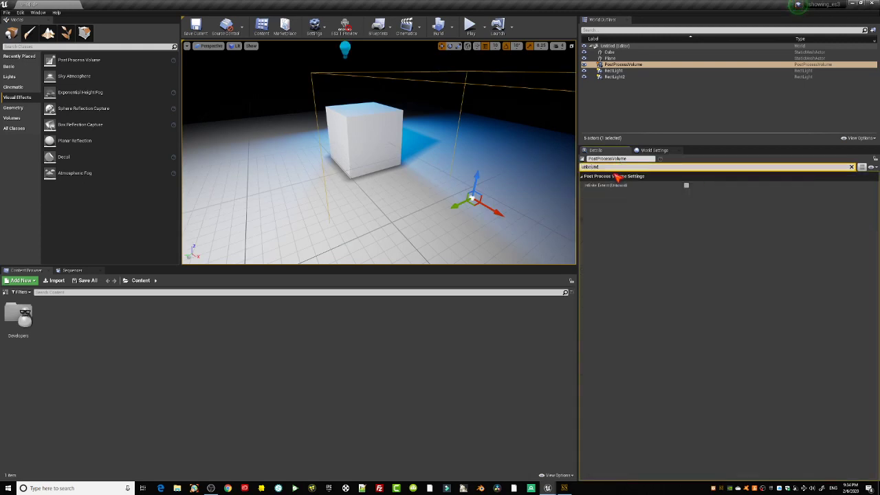
left_click_drag(465, 148, 483, 178)
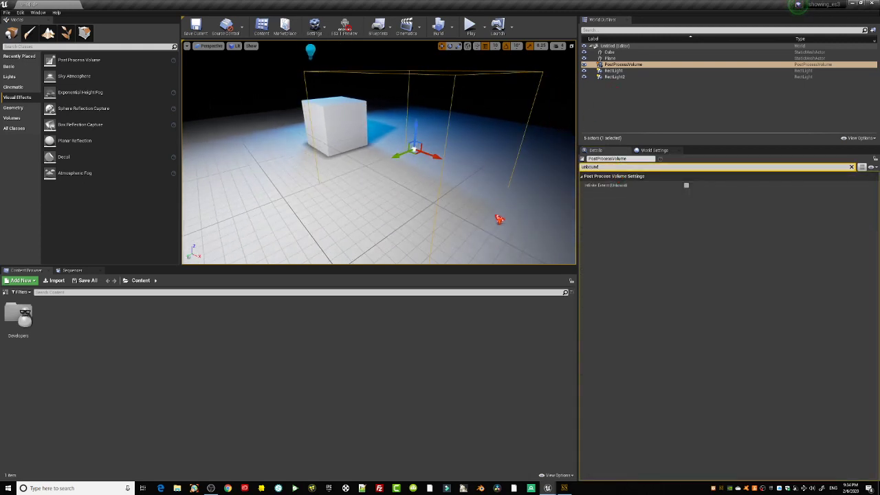
left_click(687, 186)
mouse_move(505, 175)
middle_mouse_down()
mouse_move(475, 141)
mouse_move(507, 177)
middle_mouse_up()
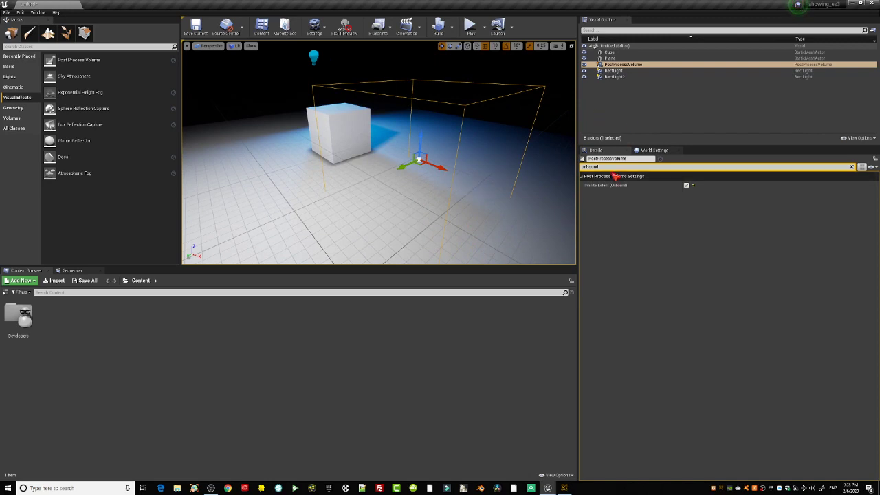
- Find the Post Process Volume's exposure settings, enable Metering Mode and Exposure Compensation, and raise the compensation to strongly brighten the scene
left_click_drag(608, 167, 525, 168)
type("exposu")
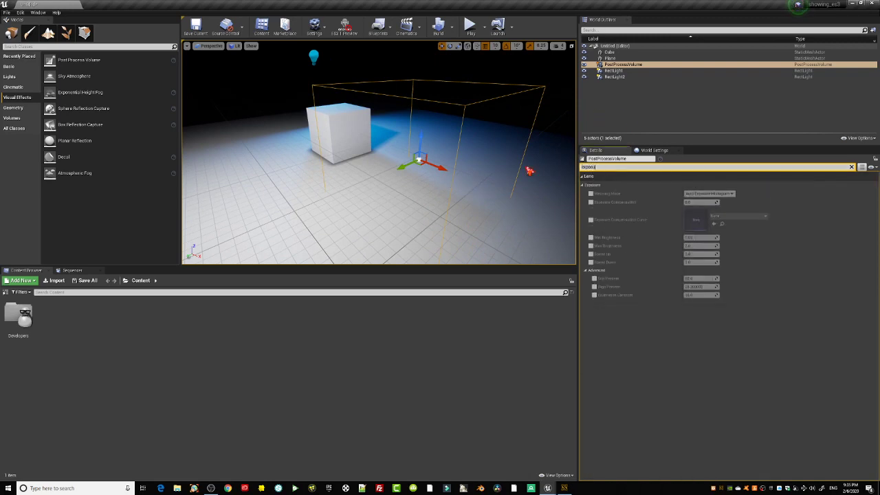
left_click(590, 194)
left_click(590, 202)
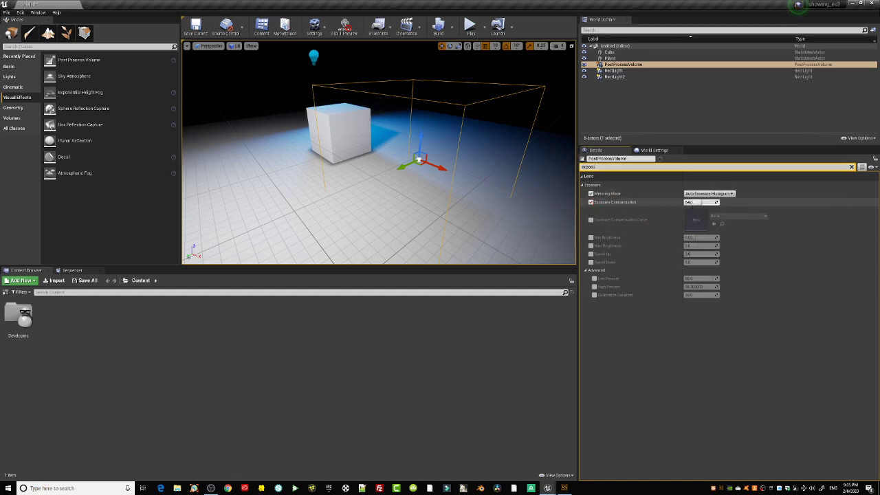
left_click_drag(701, 202, 715, 202)
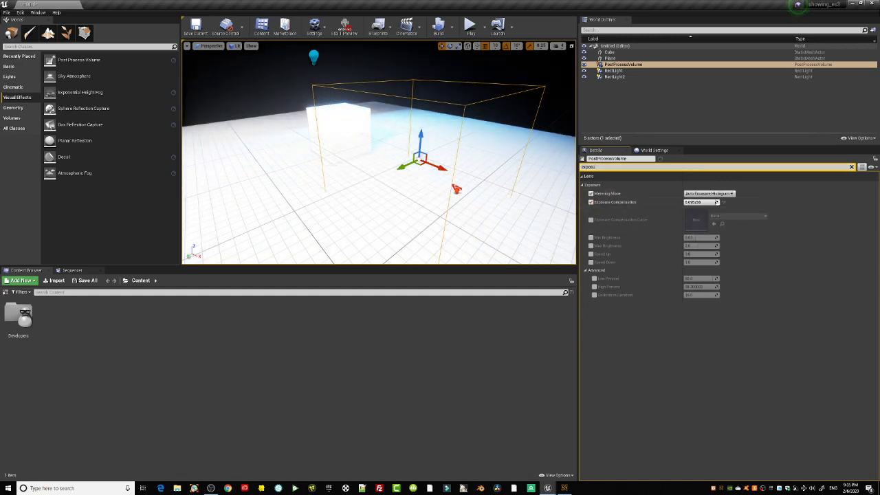
- Reduce the Exposure Compensation slightly in the ES 3.1 preview, and rebuild the lighting from the standard preview
left_click(345, 34)
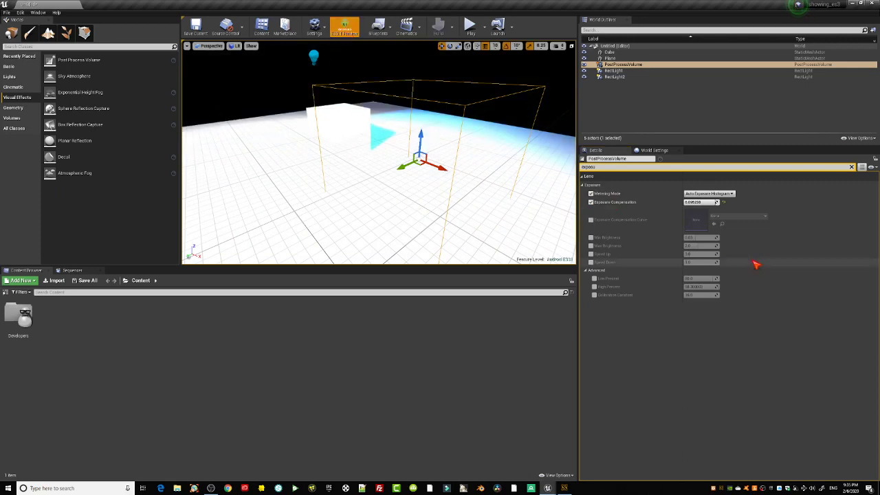
mouse_move(701, 202)
left_mouse_down()
mouse_move(718, 202)
mouse_move(691, 202)
mouse_move(706, 202)
left_mouse_up()
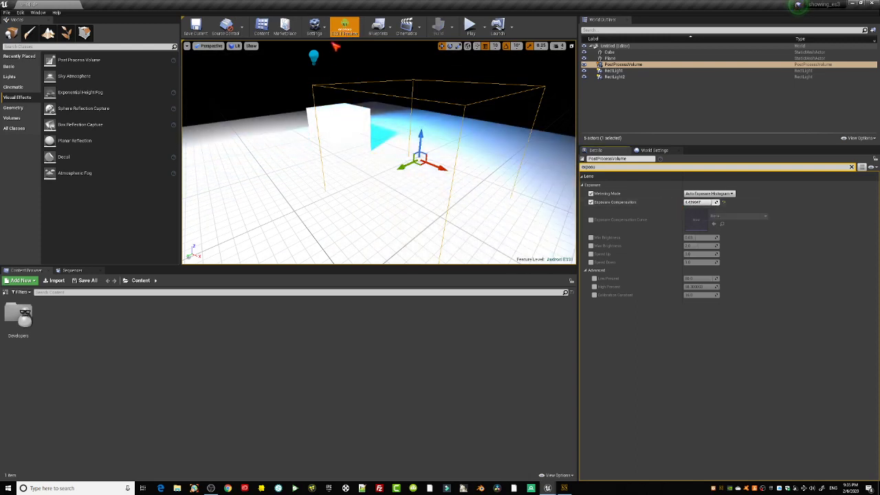
left_click(338, 35)
left_click(438, 27)
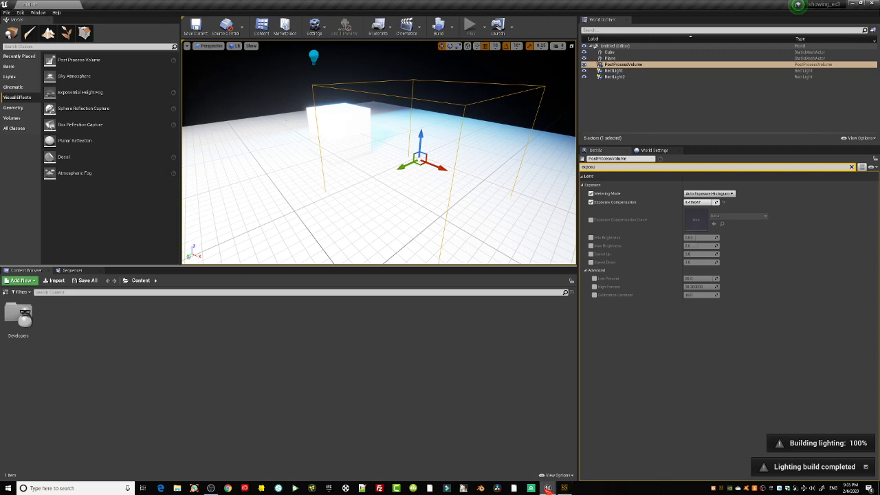
- Deselect the volume and compare the overexposed cube and floor shadows between the standard and ES 3.1 previews in game view
mouse_move(548, 488)
left_click(293, 103)
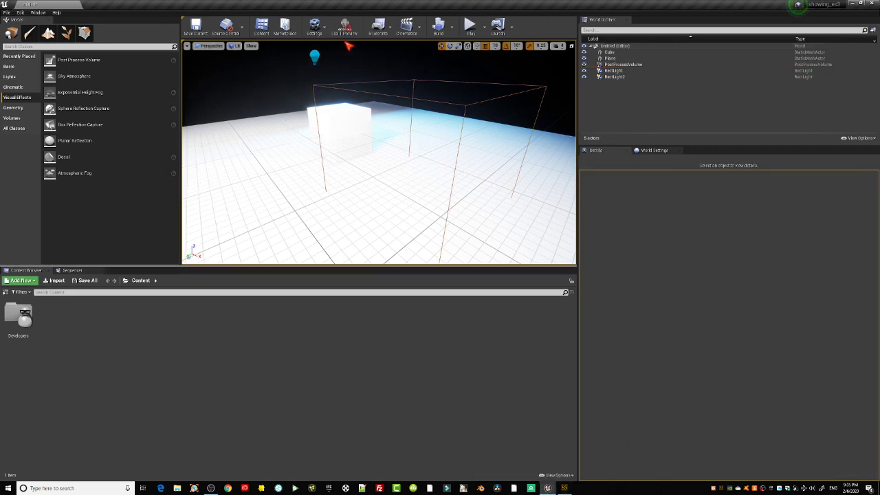
left_click(344, 27)
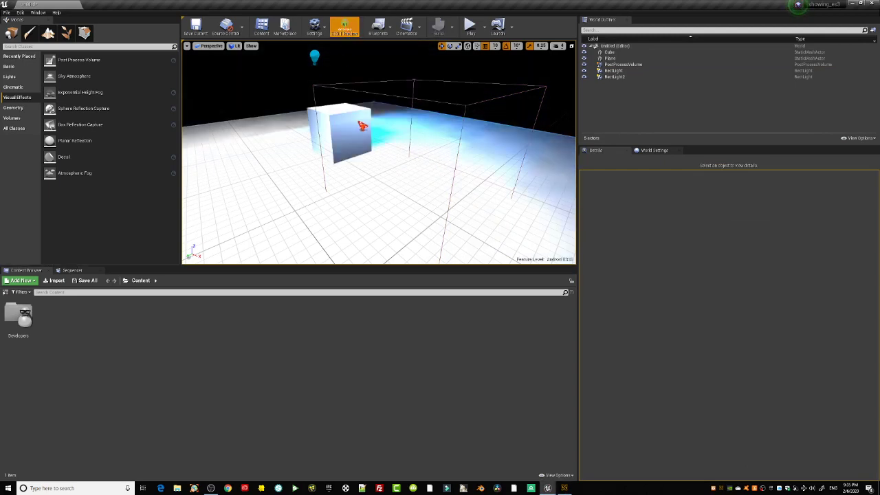
right_click_drag(362, 126, 363, 125)
key("g")
left_click_drag(406, 140, 405, 103)
left_click(345, 33)
left_click(345, 33)
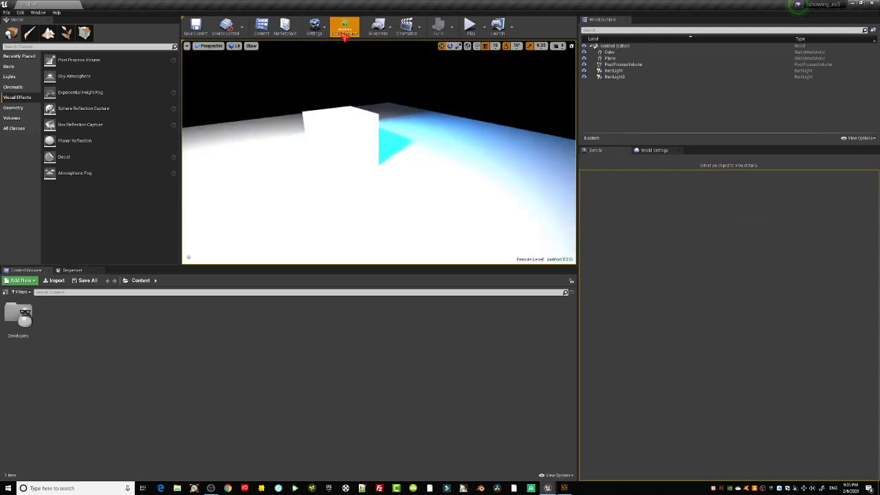
left_click(343, 35)
left_click(344, 35)
right_click_drag(398, 140, 405, 127)
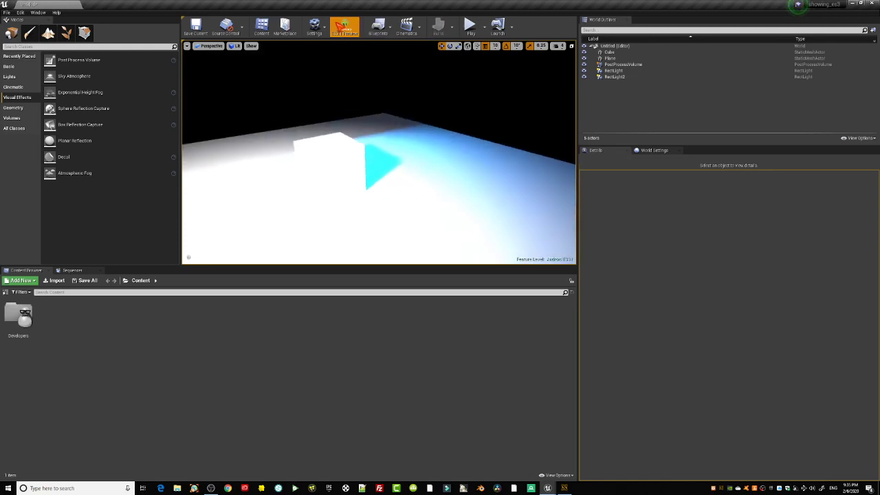
left_click(340, 25)
left_click(344, 29)
- Turn off game view and set the Post Process Volume's Exposure Compensation to 2
left_click(362, 176)
key("g")
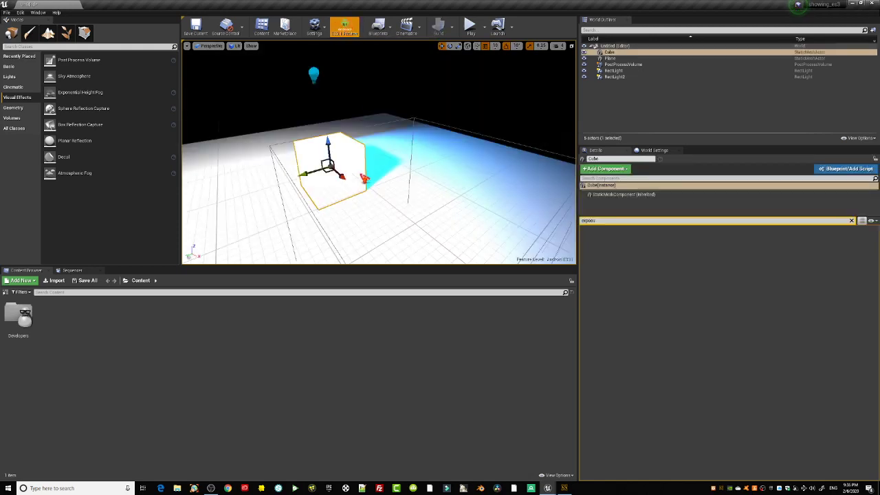
left_click(620, 65)
left_click(696, 202)
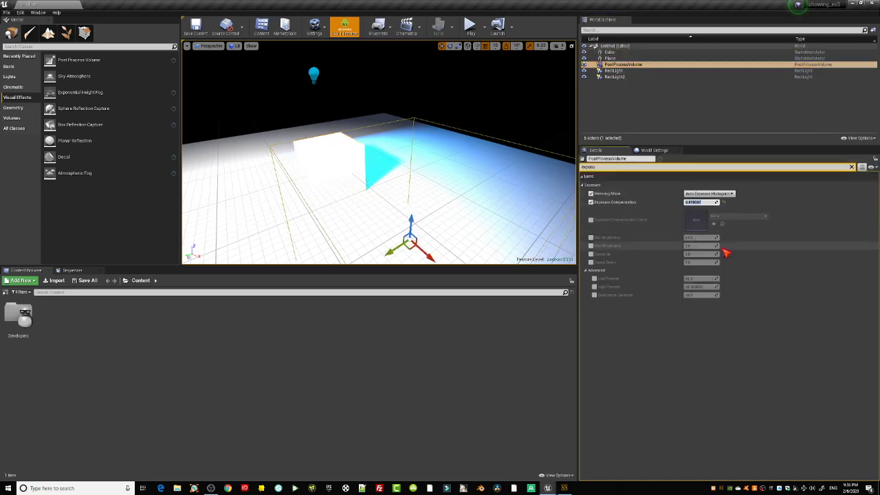
type("2")
key("Return")
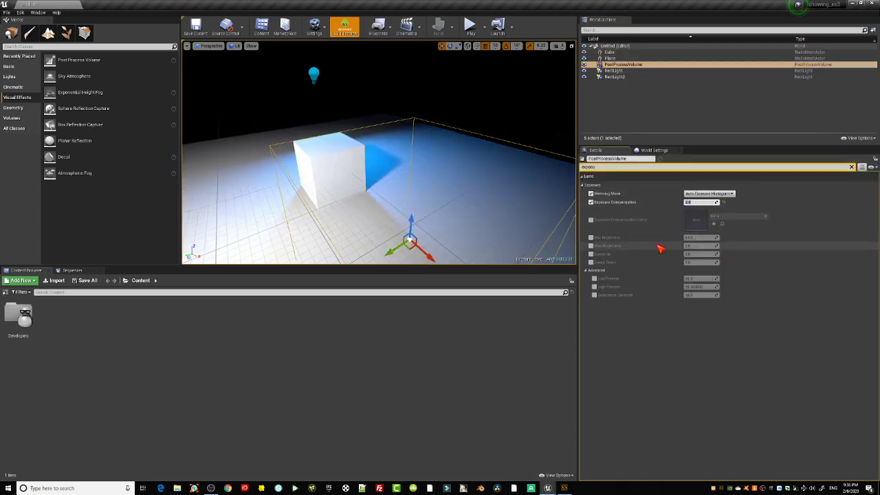
- Compare the reduced exposure between the standard and ES 3.1 previews, rebuild the lighting, and check the Swarm Agent's build status
left_click(345, 29)
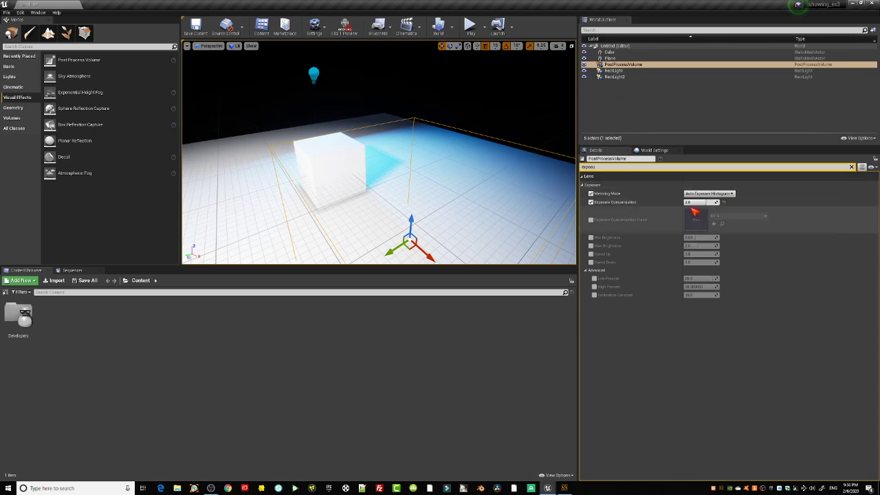
left_click(345, 28)
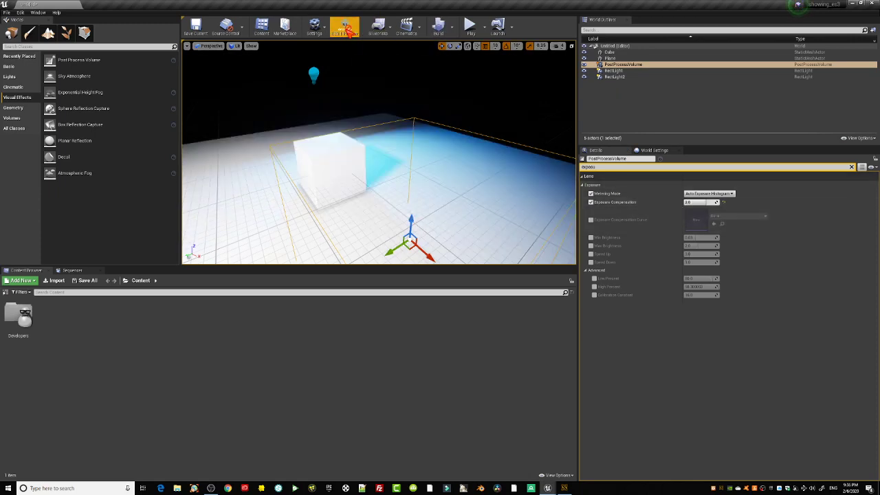
left_click(439, 29)
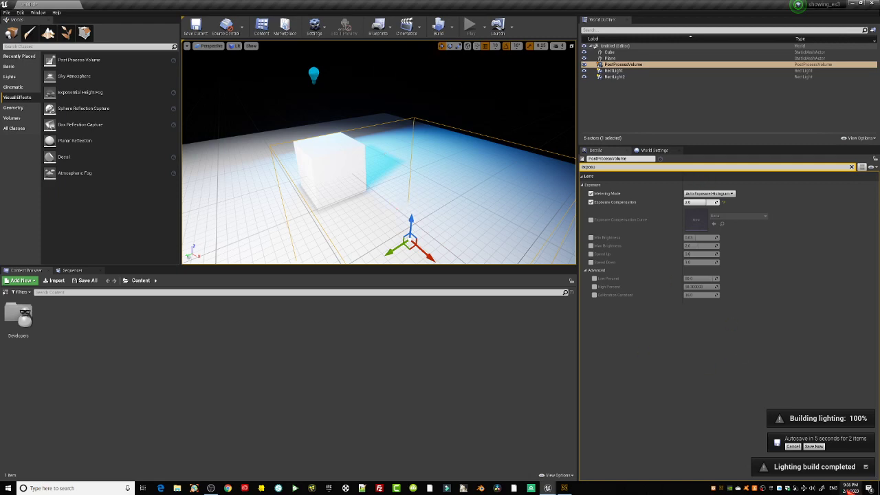
left_click(565, 488)
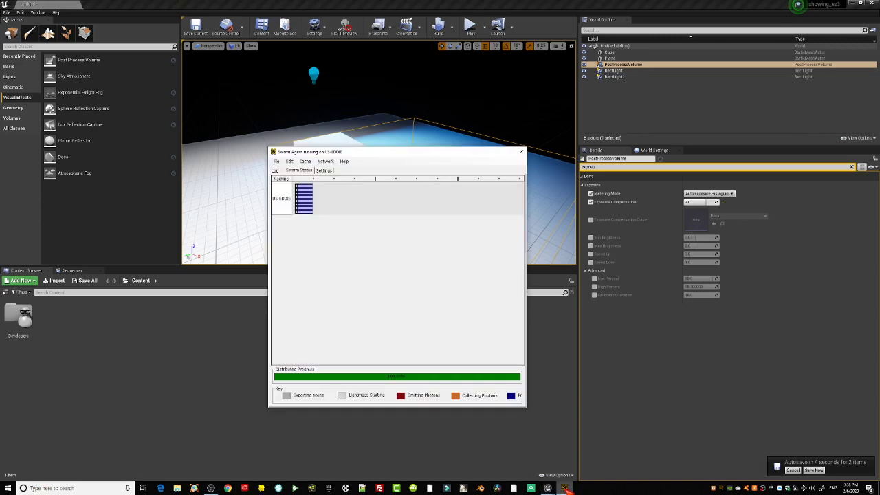
left_click(520, 152)
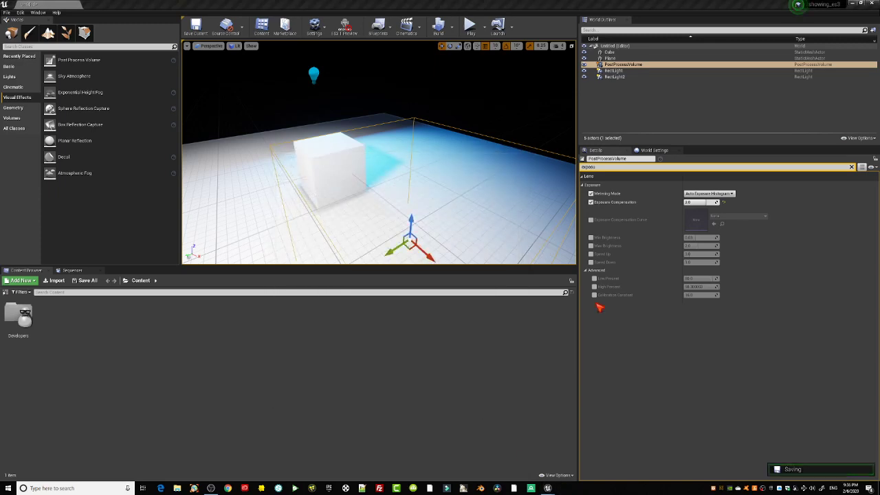
- Examine the rebuilt lighting and shadows on and around the cube up close in the standard preview with game view on
left_click(344, 29)
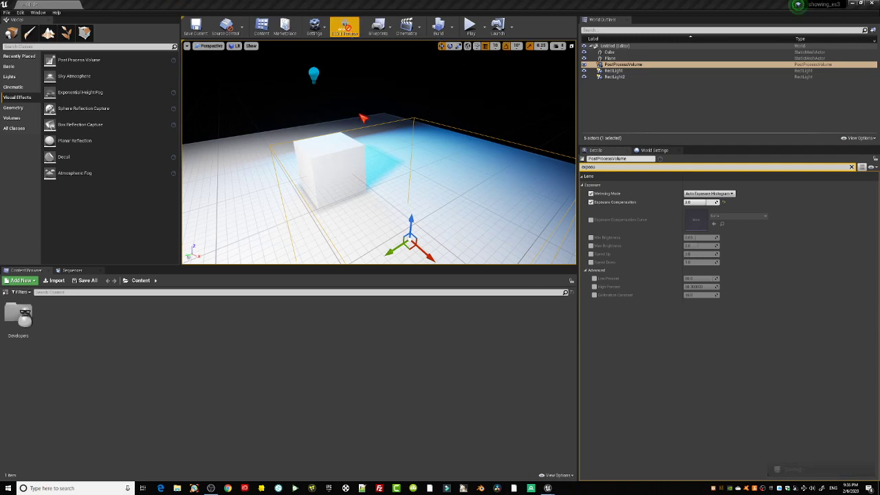
middle_click_drag(369, 216, 397, 201)
key("g")
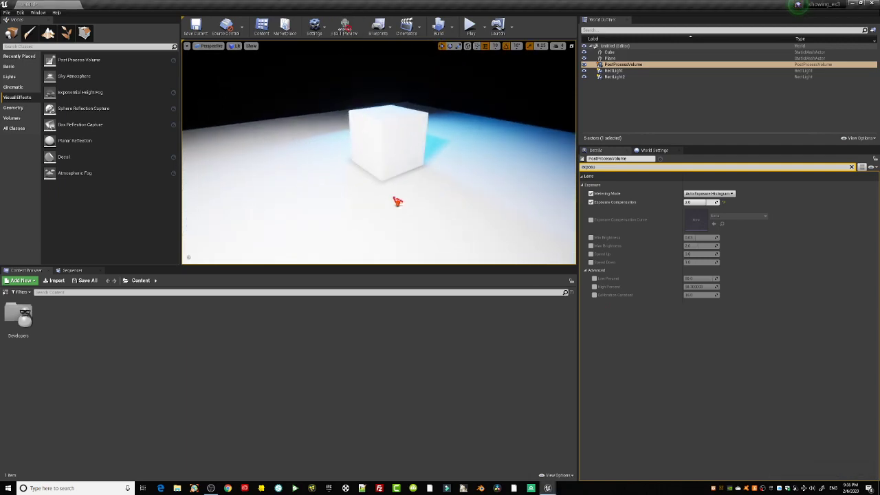
left_click_drag(397, 201, 398, 160)
middle_click_drag(397, 201, 402, 199)
left_click_drag(402, 199, 401, 227)
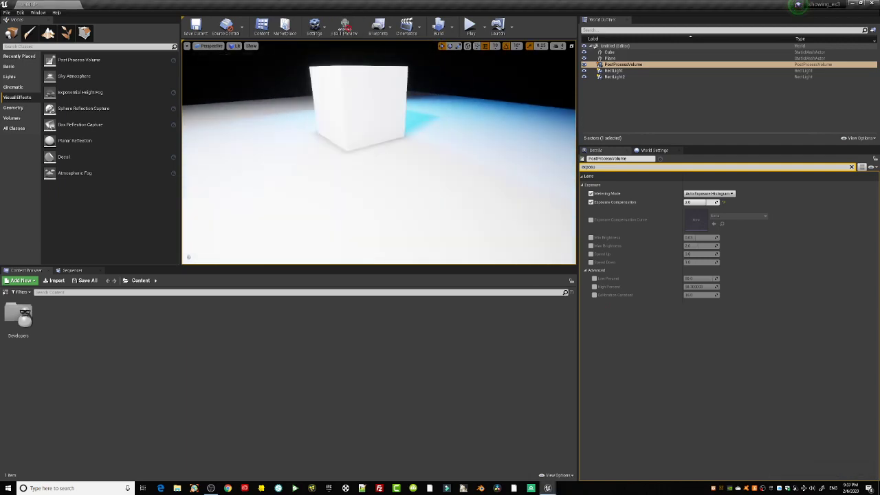
middle_click_drag(400, 195, 400, 160)
mouse_move(433, 154)
left_mouse_down()
mouse_move(434, 184)
mouse_move(434, 138)
left_mouse_up()
middle_click_drag(440, 163, 447, 171)
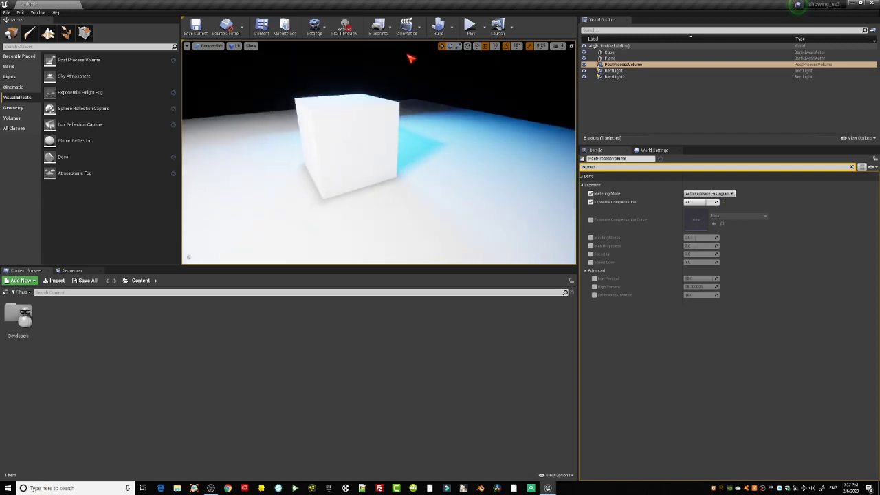
- Examine the white light's bright spot and the cube's shadows from above, comparing the ES 3.1 and standard previews
left_click(344, 26)
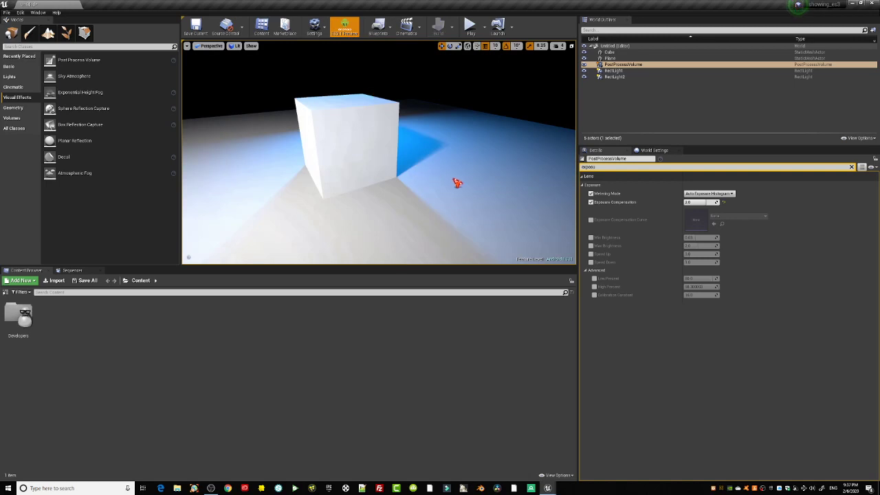
middle_click_drag(457, 183, 428, 157)
left_click_drag(428, 157, 446, 192)
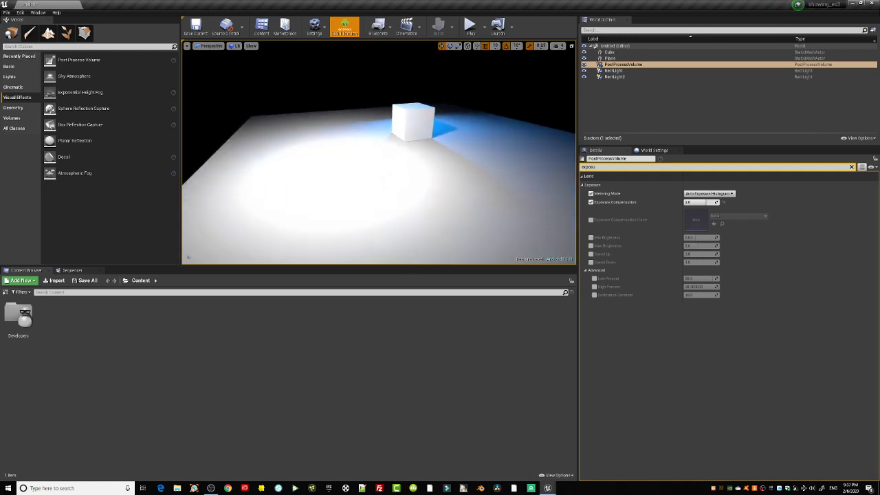
right_click_drag(446, 147, 425, 192)
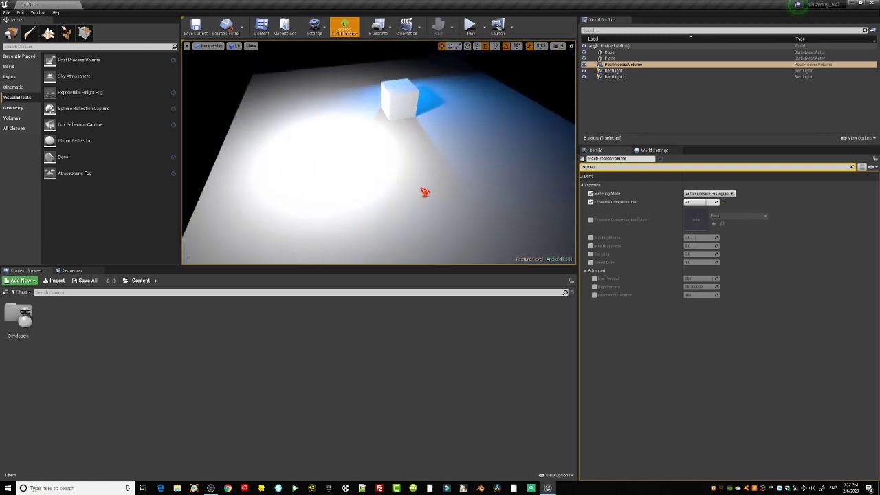
left_click_drag(425, 193, 387, 220)
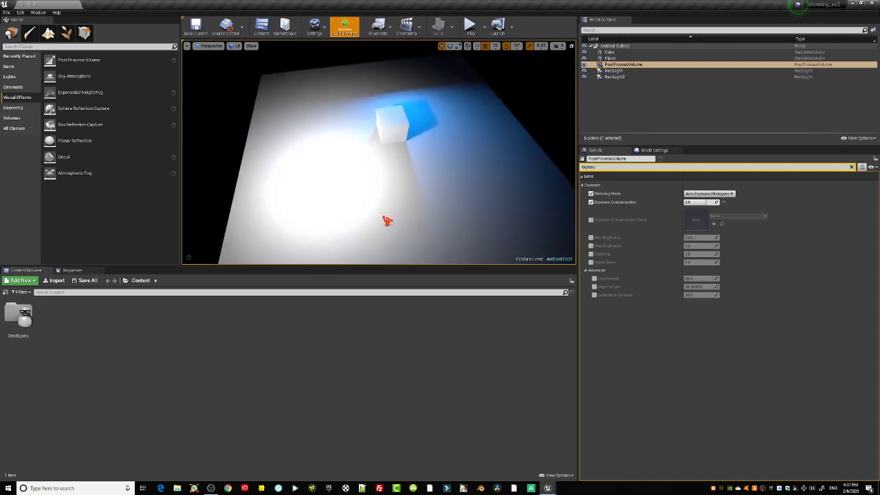
left_click(344, 27)
middle_click_drag(355, 209, 354, 172)
left_click(345, 29)
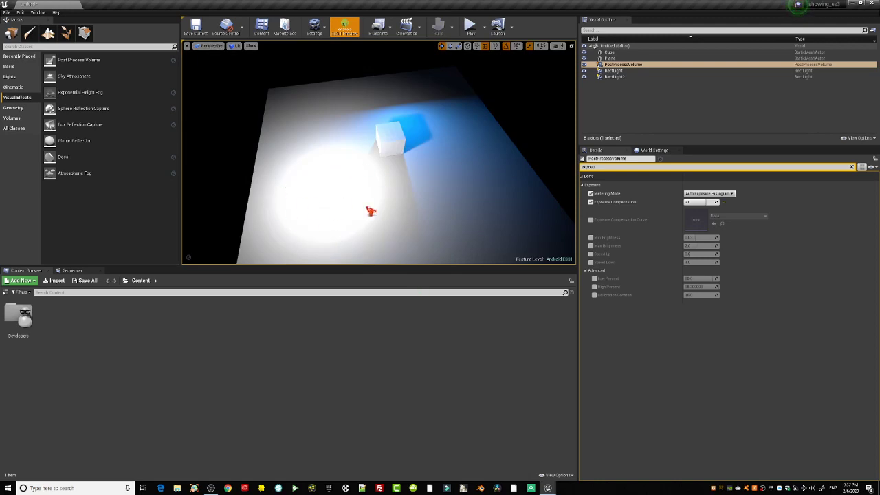
right_click_drag(371, 211, 455, 181)
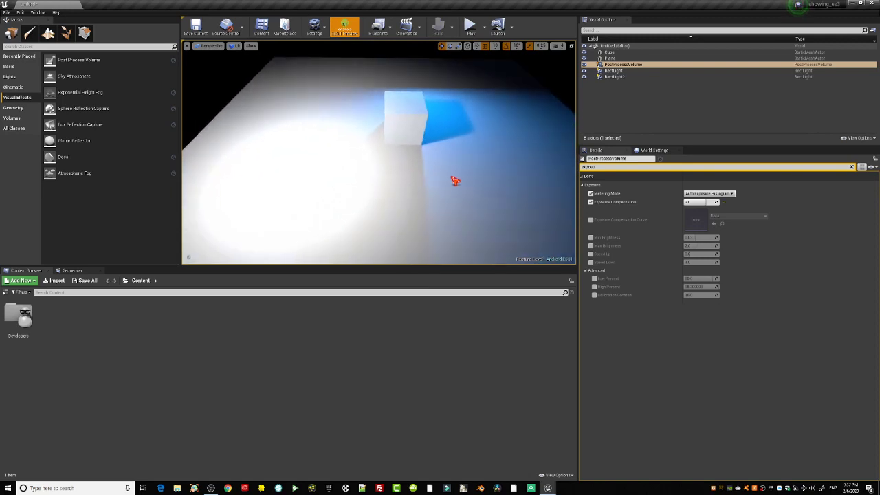
left_click_drag(454, 180, 421, 228)
left_click(344, 27)
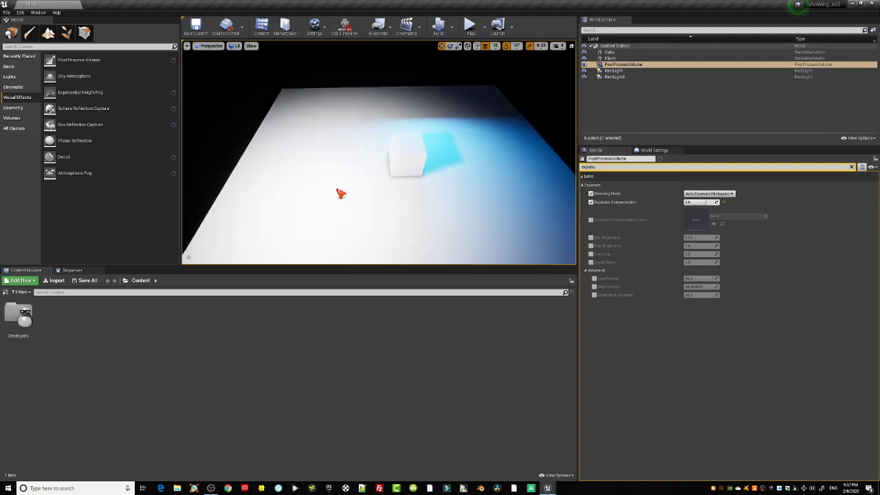
left_click(346, 29)
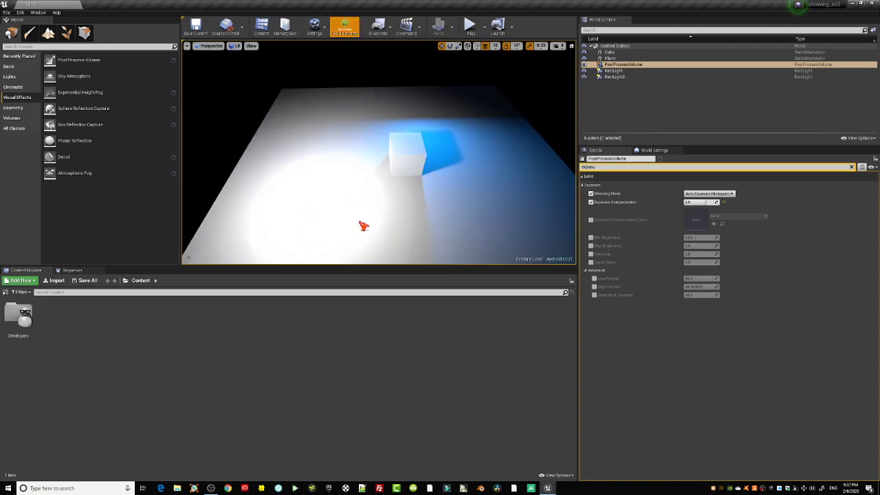
- Inspect the blue shadow and the cube's faces from several angles in the ES 3.1 preview
right_click_drag(363, 226, 364, 141)
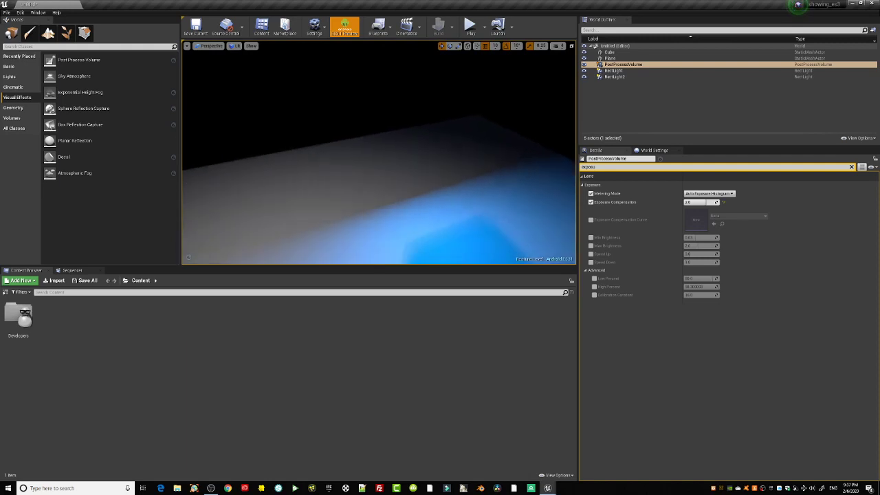
left_click_drag(370, 205, 364, 211)
left_click(437, 292)
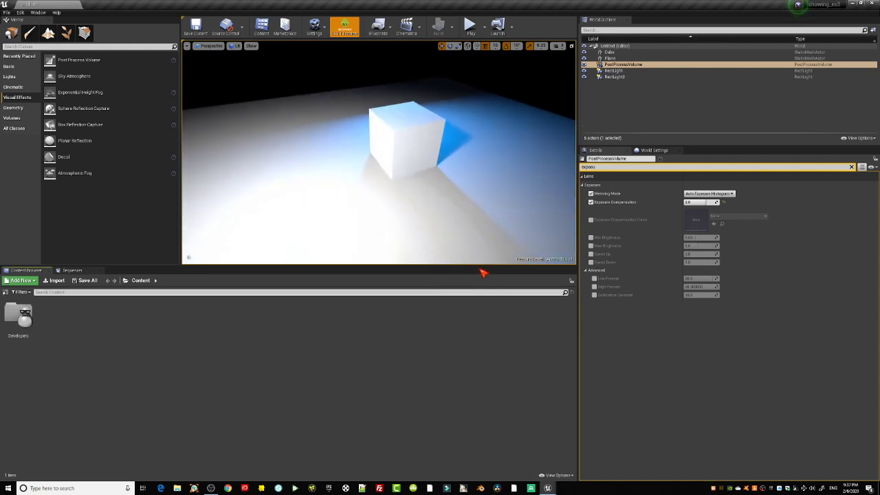
mouse_move(428, 192)
right_mouse_down()
mouse_move(460, 185)
mouse_move(418, 205)
right_mouse_up()
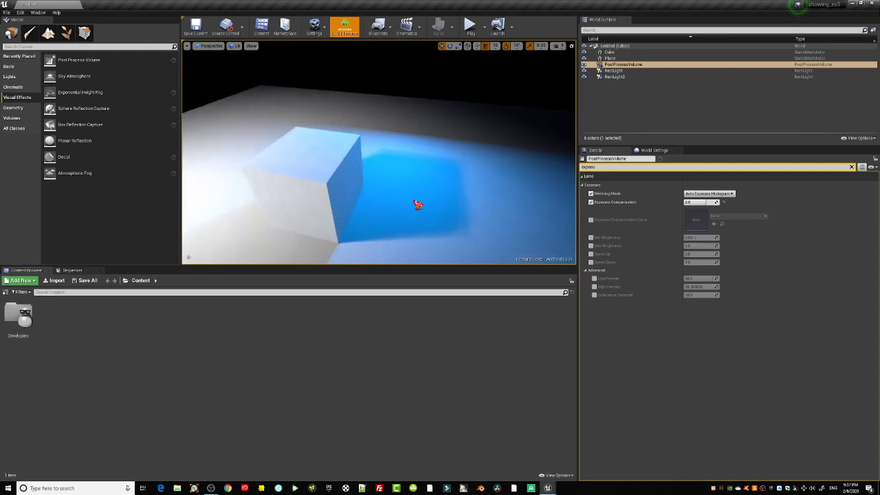
left_click_drag(418, 204, 366, 178)
right_click_drag(366, 178, 373, 191)
- Return to the standard preview, select the floor plane, and turn off game view to display the light icons and grid
left_click(344, 27)
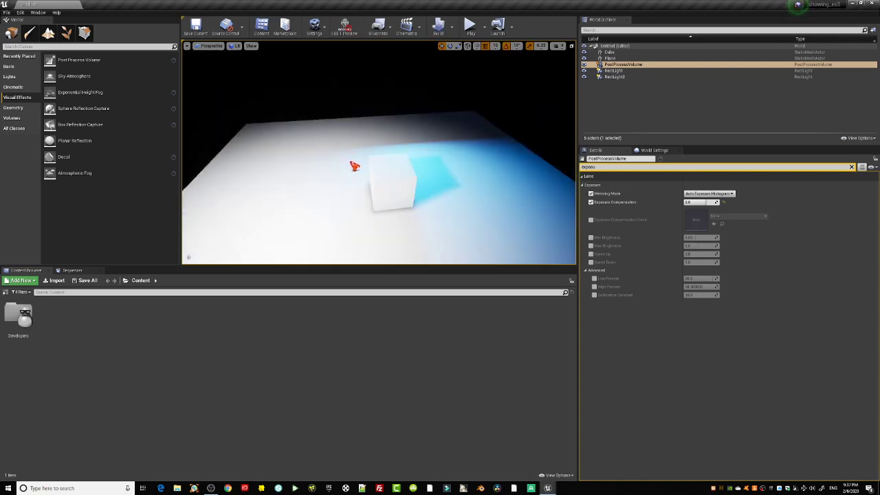
left_click(354, 167)
key("f")
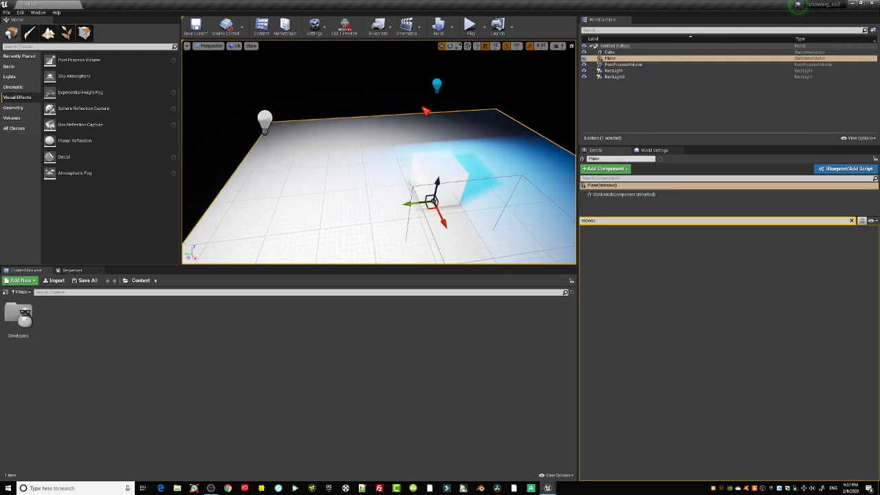
- Raise the white Rect Light higher above the floor plane's far corner
left_click(264, 119)
left_click_drag(258, 102, 234, 37)
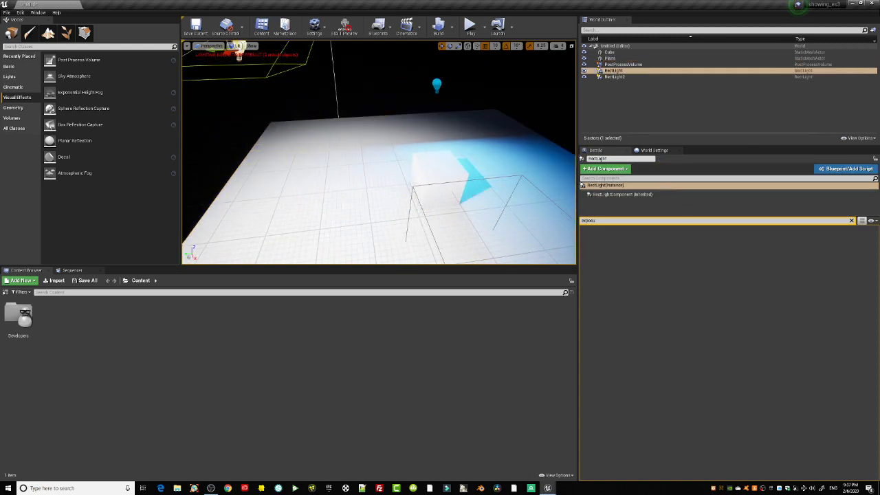
left_click_drag(348, 133, 348, 179)
right_click_drag(348, 134, 371, 113)
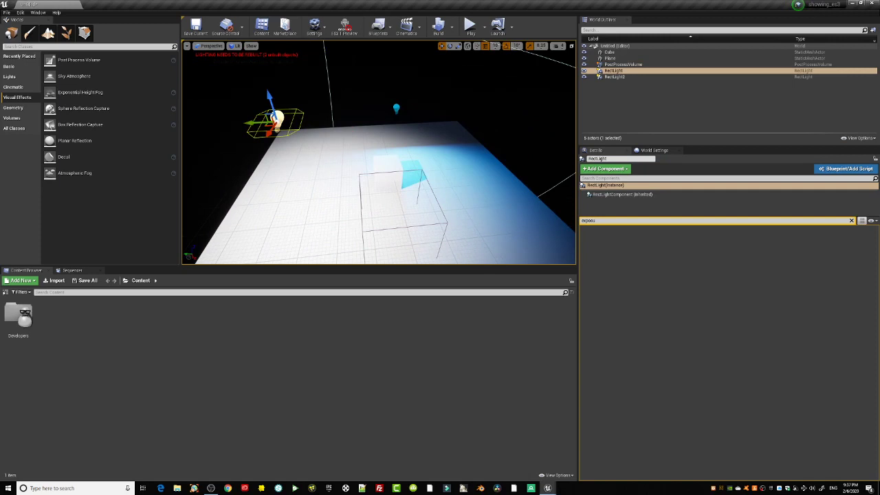
- Duplicate the blue Rect Light to a spot low over the floor beside the white light, and rotate the copy toward the cube
left_click(396, 110)
left_click_drag(385, 110, 323, 189, "alt")
key("e")
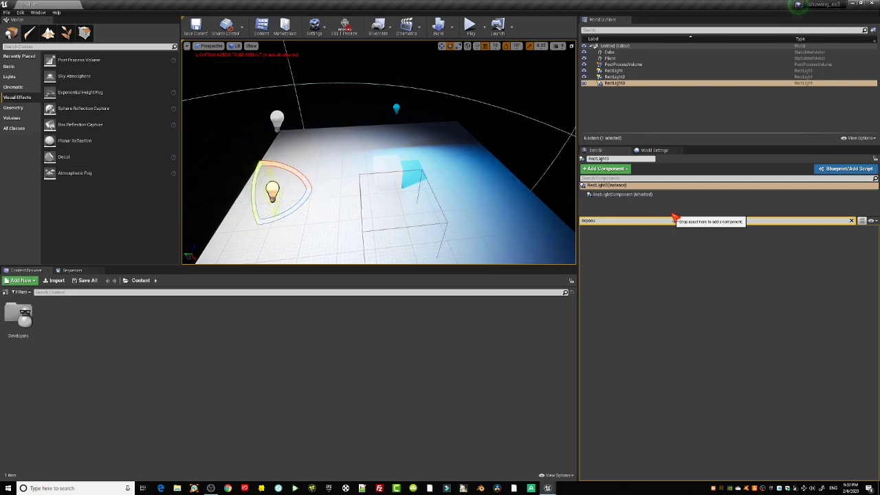
- Clear the property filter and set the duplicated Rect Light's colour to a pinkish red, hex sRGB FF0041FF
left_click(852, 220)
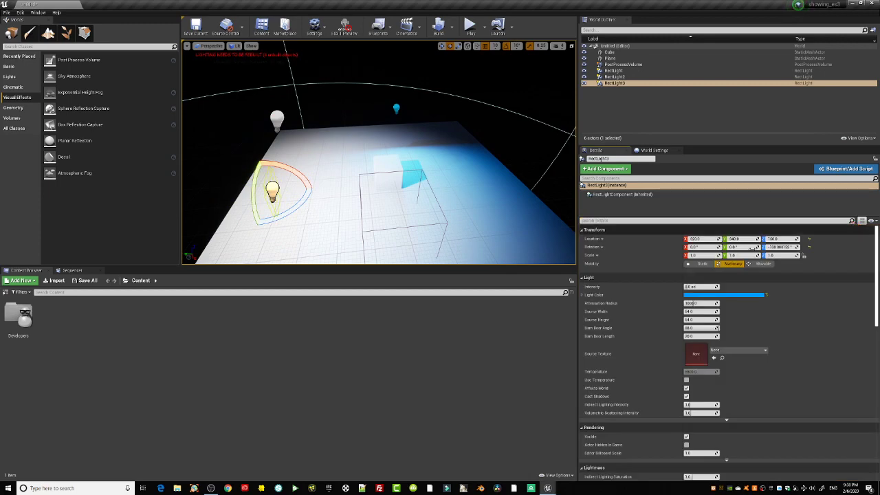
left_click(716, 296)
left_click_drag(765, 336, 812, 351)
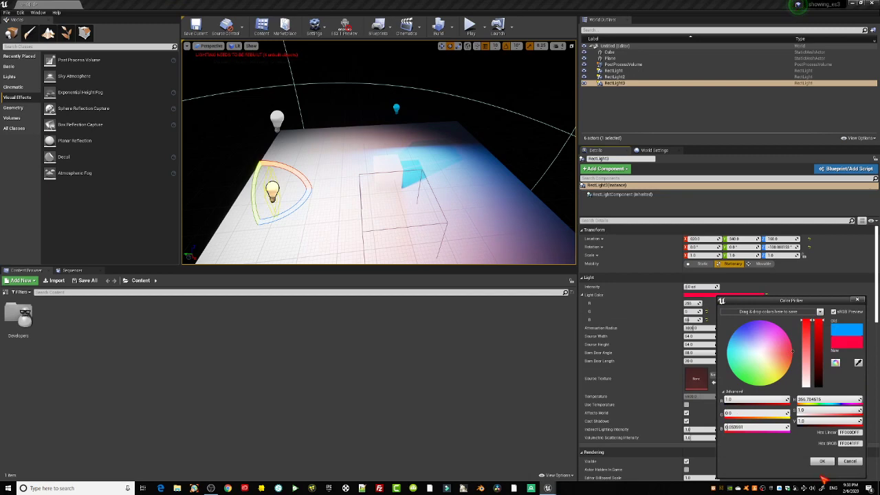
left_click(822, 461)
- Compare the red light's effect on the floor and cube in the Android ES 3.1 preview, then return to the standard preview
mouse_move(385, 166)
right_mouse_down()
mouse_move(344, 212)
mouse_move(384, 167)
right_mouse_up()
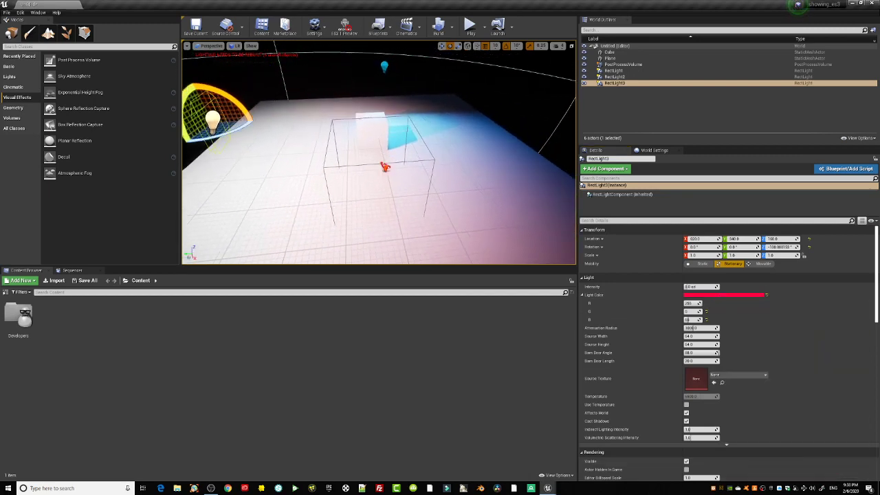
left_click(344, 27)
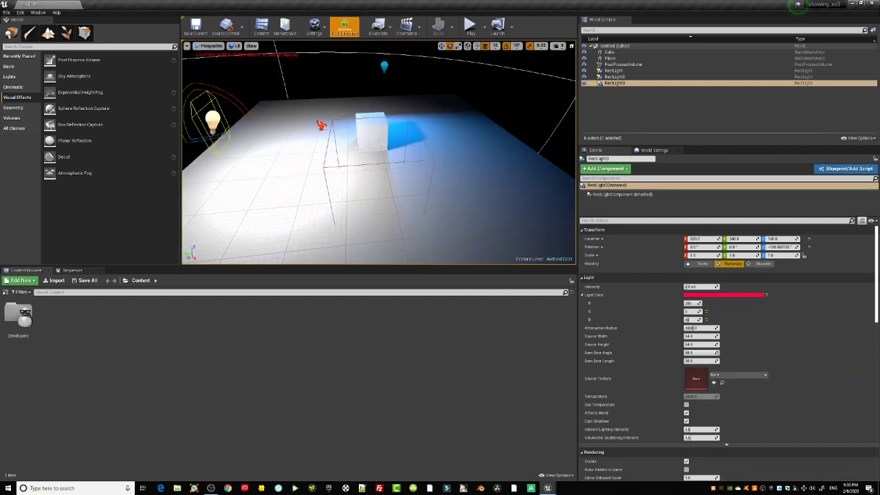
right_click_drag(321, 125, 326, 111)
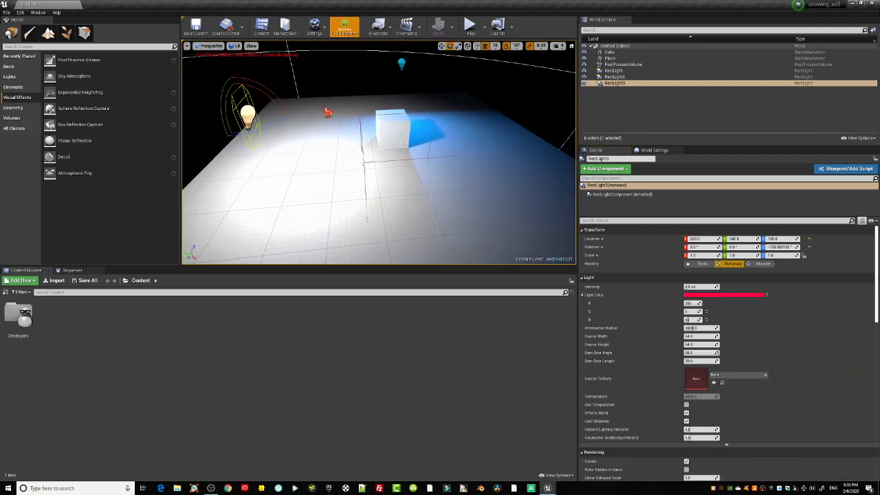
left_click(347, 29)
- Move the red Rect Light lower and closer to the cube, and rotate it so it shines across the cube
key("w")
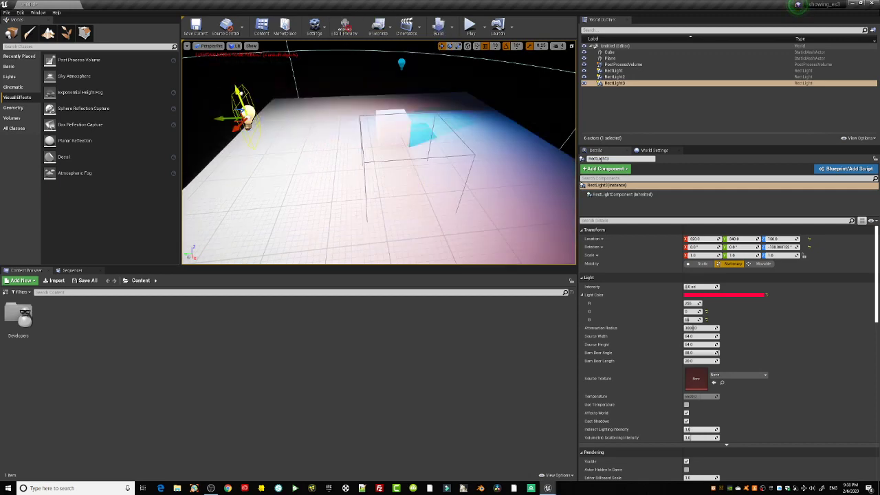
left_click_drag(240, 95, 364, 180)
key("e")
- Turn on game view and build the lighting, minimising the message log
key("g")
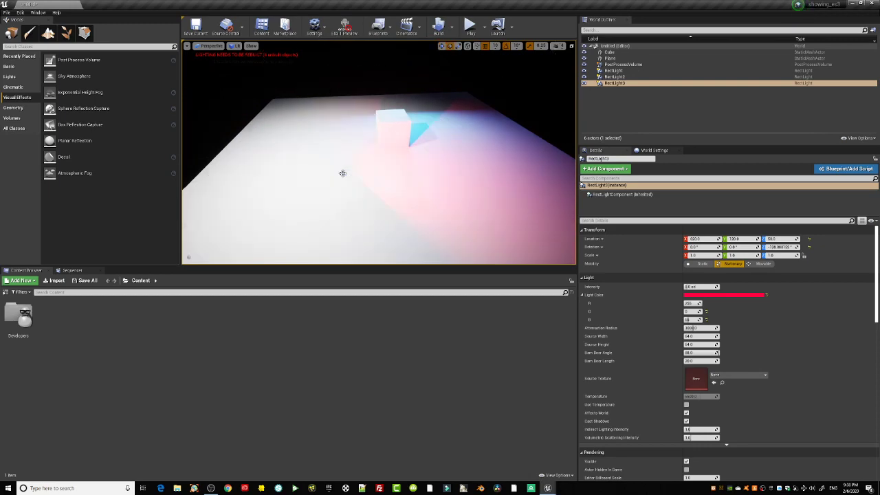
left_click(438, 27)
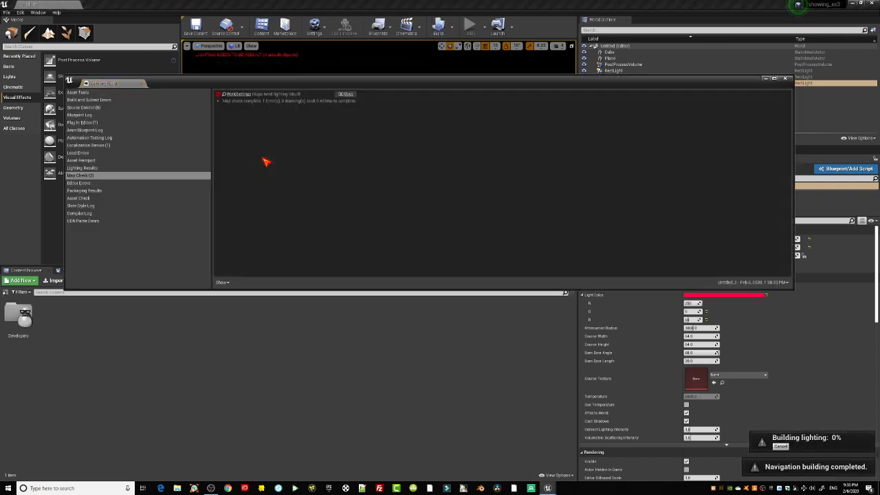
left_click(765, 78)
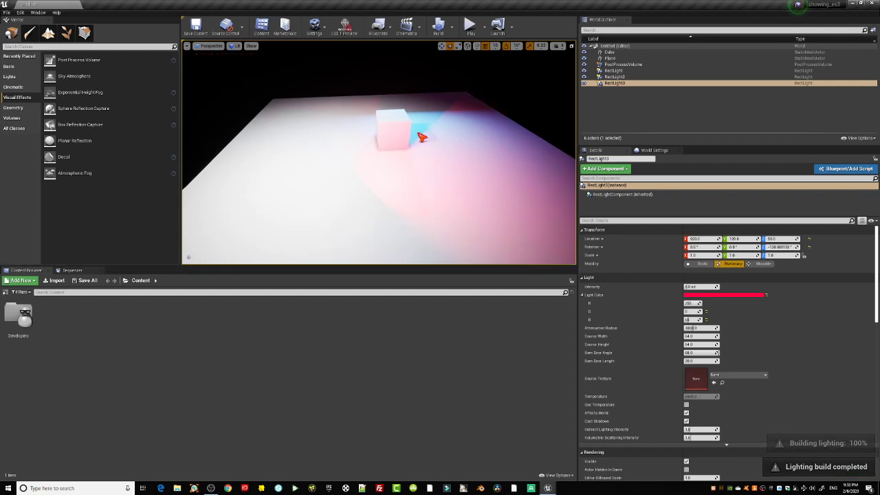
- Examine the rebuilt blue and red shadows around the cube in the standard preview
left_click_drag(425, 173, 425, 123)
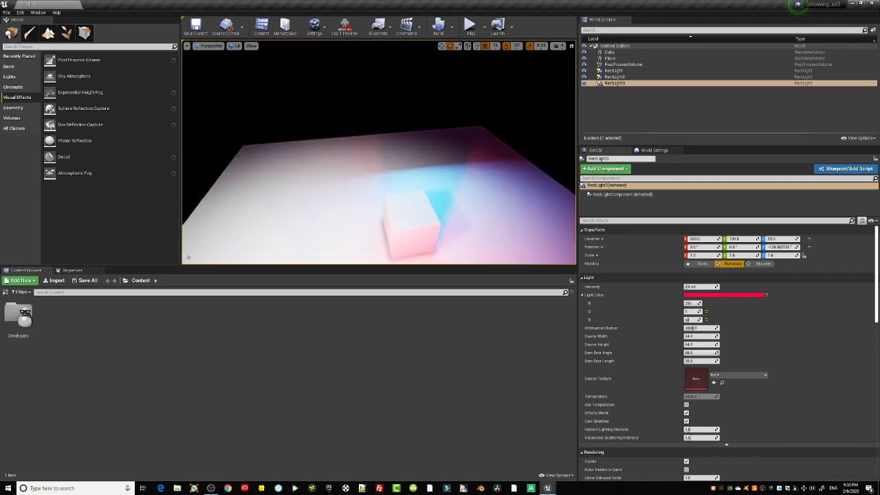
right_click_drag(425, 173, 450, 251)
left_click_drag(439, 213, 440, 255)
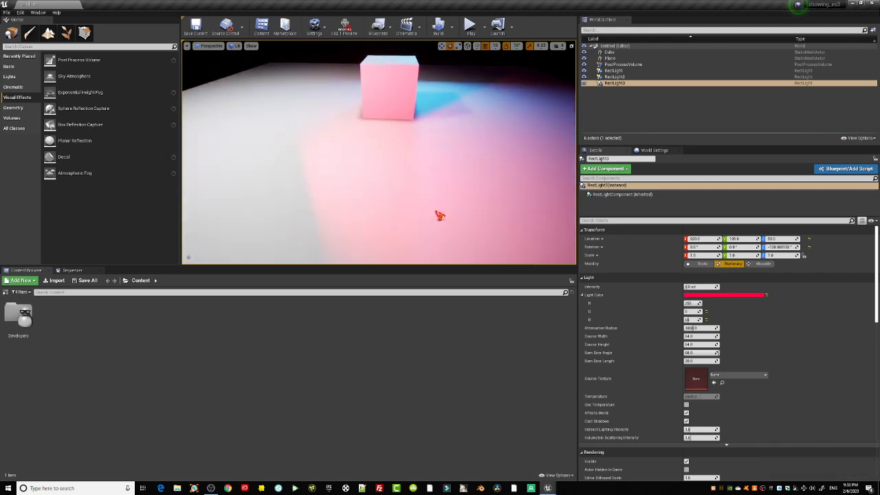
right_click_drag(371, 214, 347, 172)
left_click_drag(370, 214, 382, 248)
- Switch to the Android ES 3.1 preview and inspect the overlapping shadows and the cube's faces from several angles
left_click(344, 28)
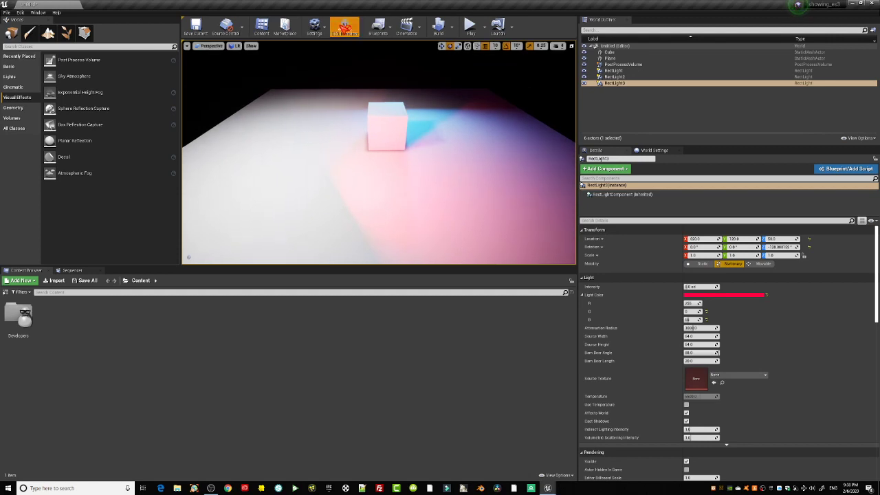
right_click_drag(372, 178, 371, 206)
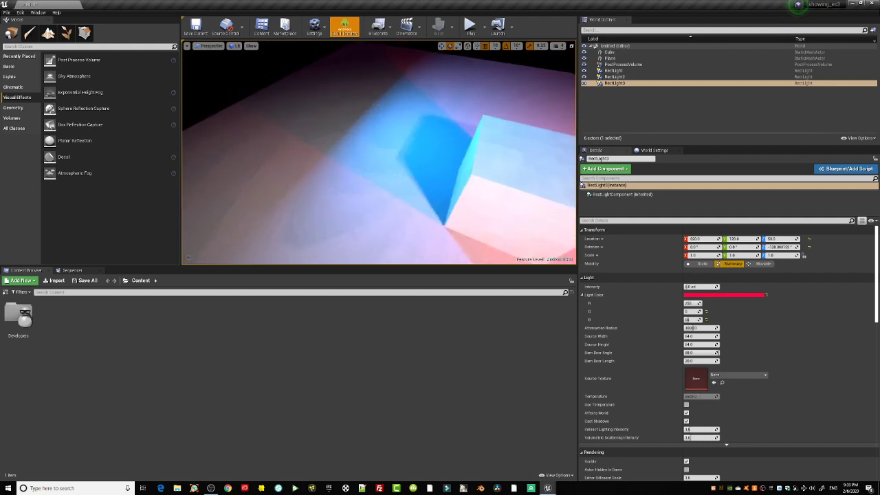
mouse_move(371, 206)
right_mouse_down()
mouse_move(416, 192)
mouse_move(385, 206)
right_mouse_up()
mouse_move(410, 180)
right_mouse_down()
mouse_move(424, 177)
mouse_move(417, 200)
mouse_move(416, 176)
right_mouse_up()
right_click_drag(378, 151, 442, 172)
- Set the floor plane's overridden light map resolution to 4096
left_click(461, 199)
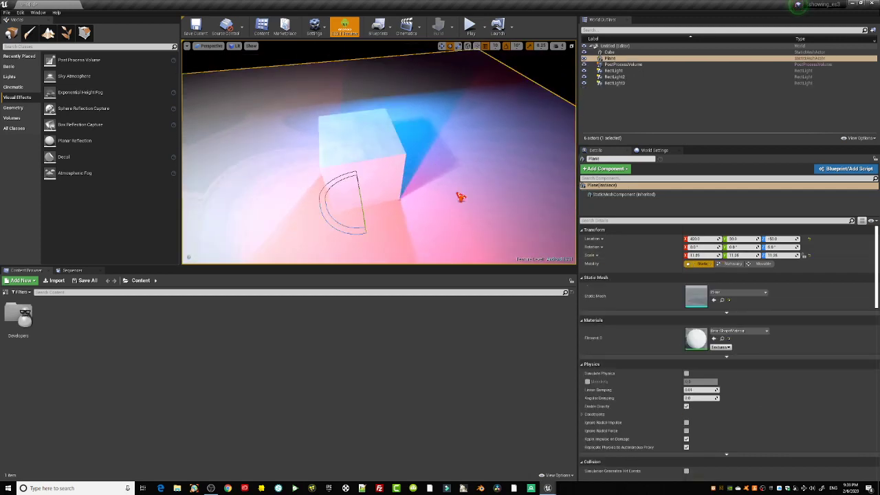
left_click(602, 219)
type("lightm")
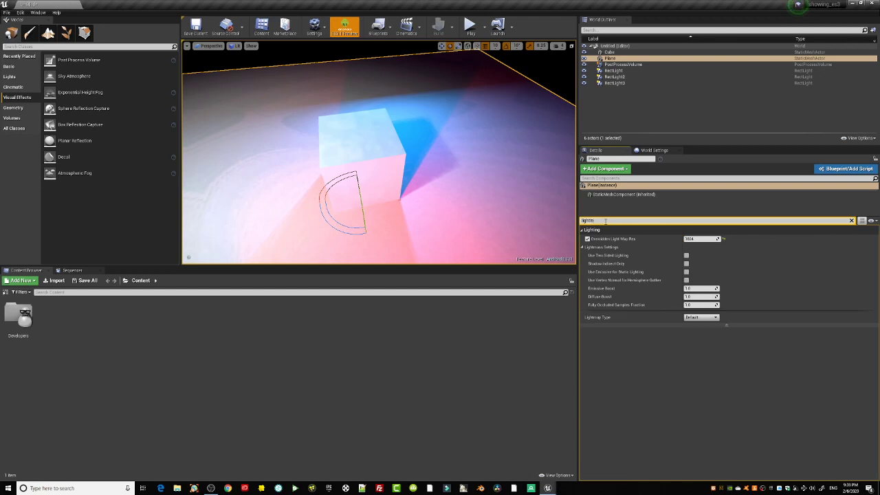
left_click(699, 238)
type("409")
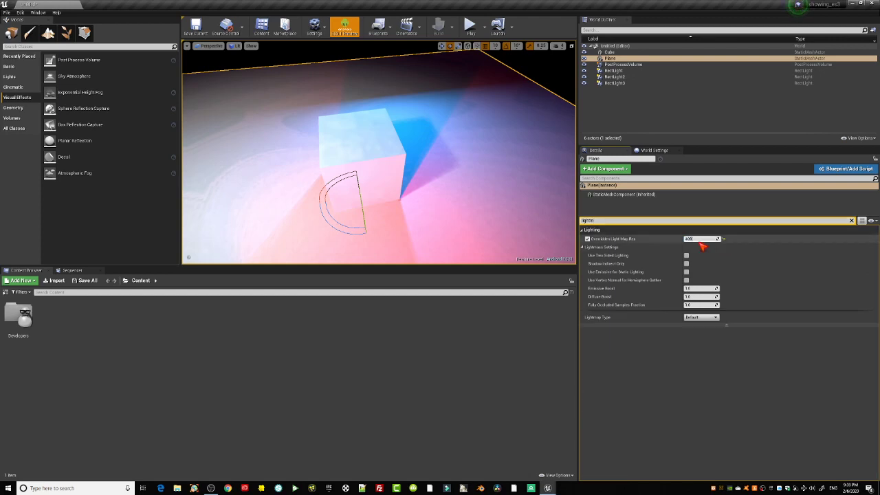
type("6")
key("Return")
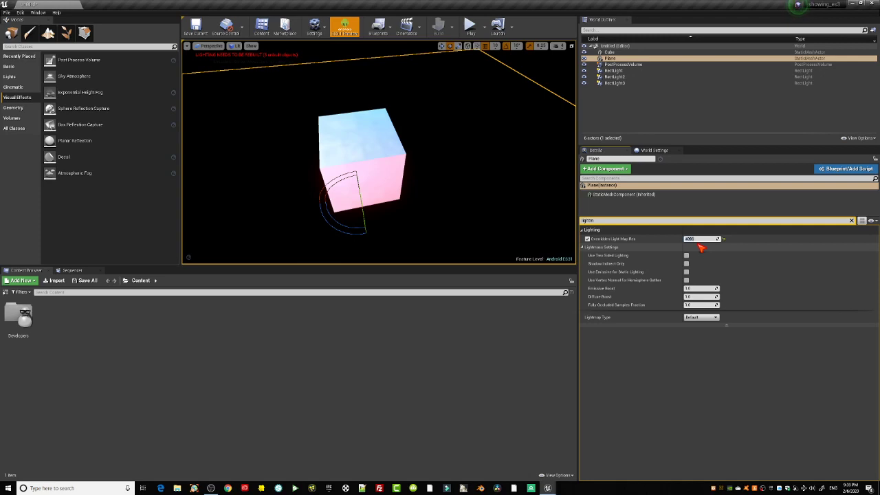
- Return to the standard preview with the whole floor plane in view, and turn off game view
right_click_drag(452, 198, 437, 143)
left_click(344, 27)
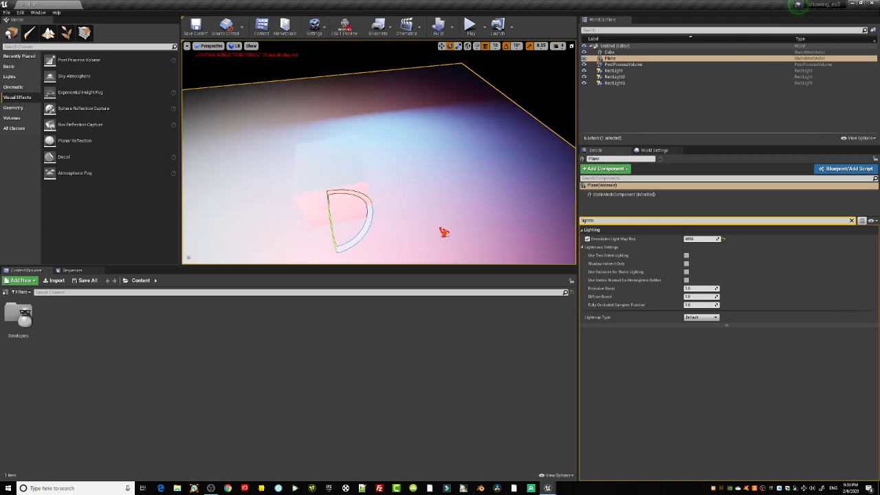
left_click_drag(444, 186, 463, 177)
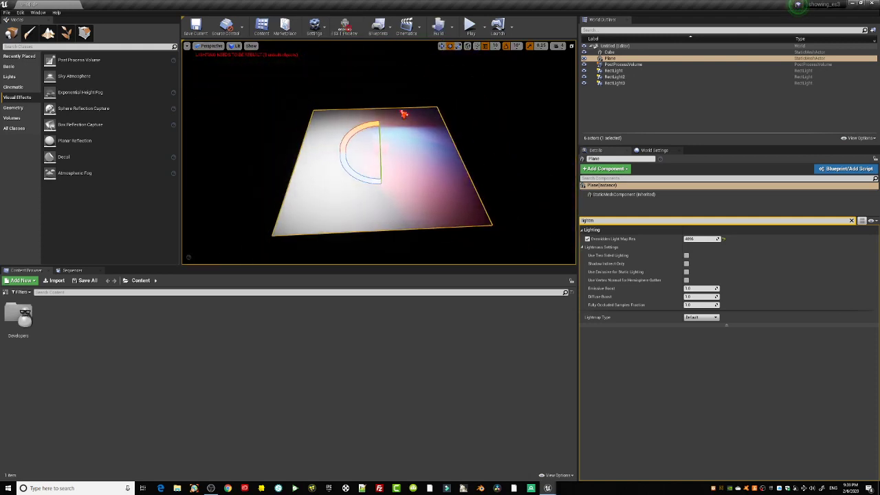
key("g")
- Enable Use Area Shadows for Stationary Light on the white, blue and red Rect Lights, and check the setting with all three selected
left_click(612, 70)
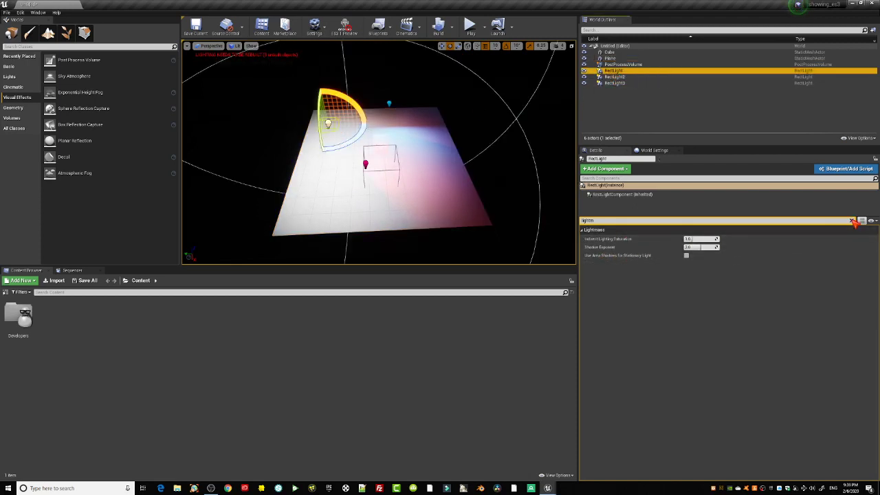
left_click(686, 255)
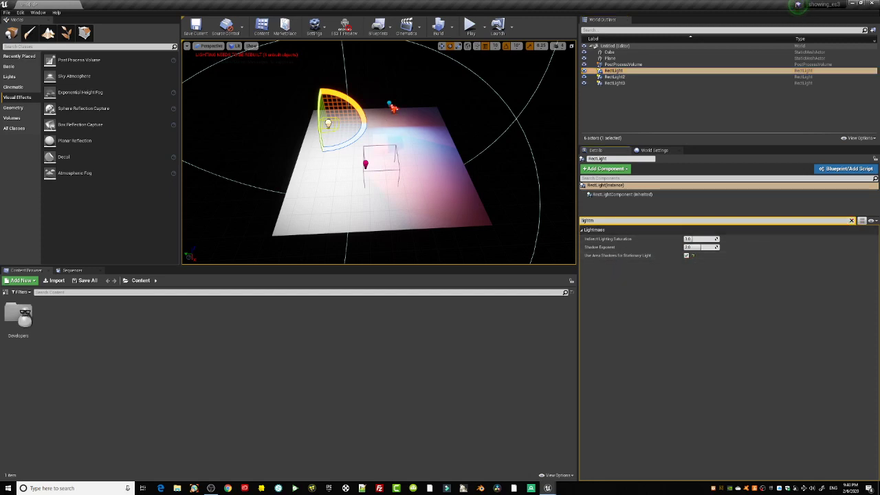
left_click(391, 106)
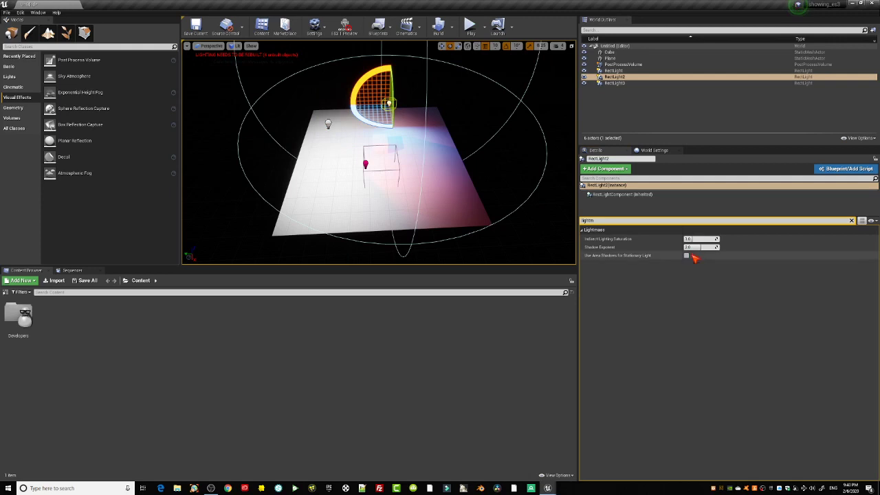
left_click(368, 161)
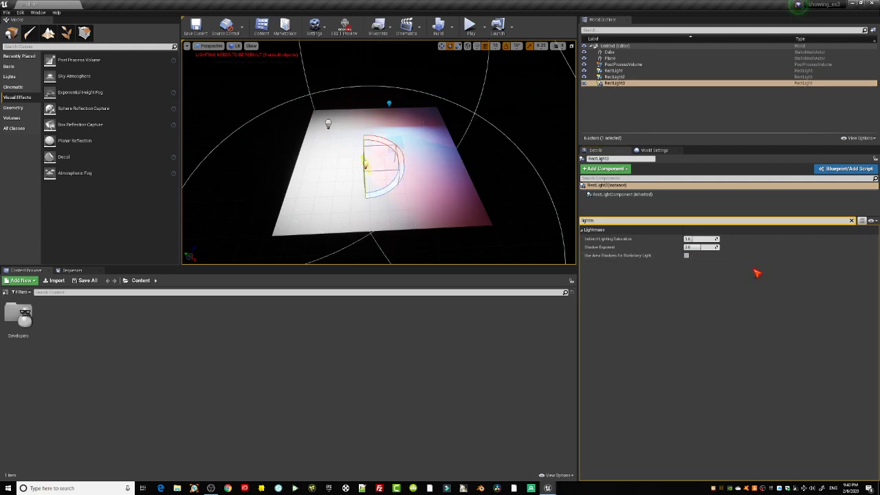
left_click(608, 70)
left_click(851, 220)
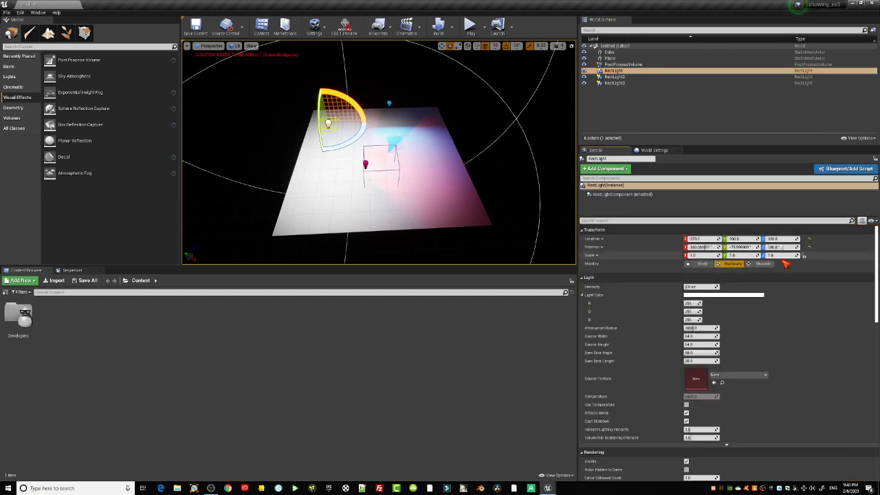
left_click(613, 83, "shift")
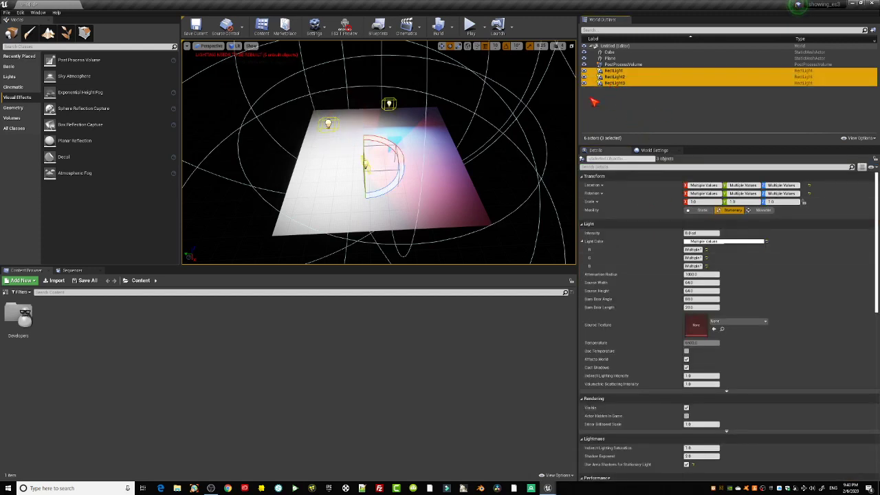
- Select the floor plane, rebuild the lighting with game view on, and close the message log
left_click(437, 150)
middle_click_drag(419, 147, 387, 117)
scroll(387, 149, "up", 4)
right_click_drag(382, 151, 422, 153)
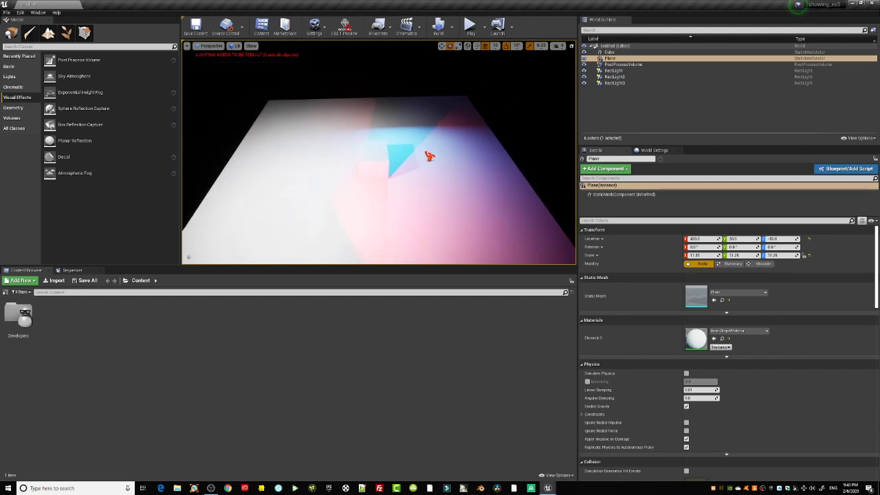
key("g")
left_click(439, 30)
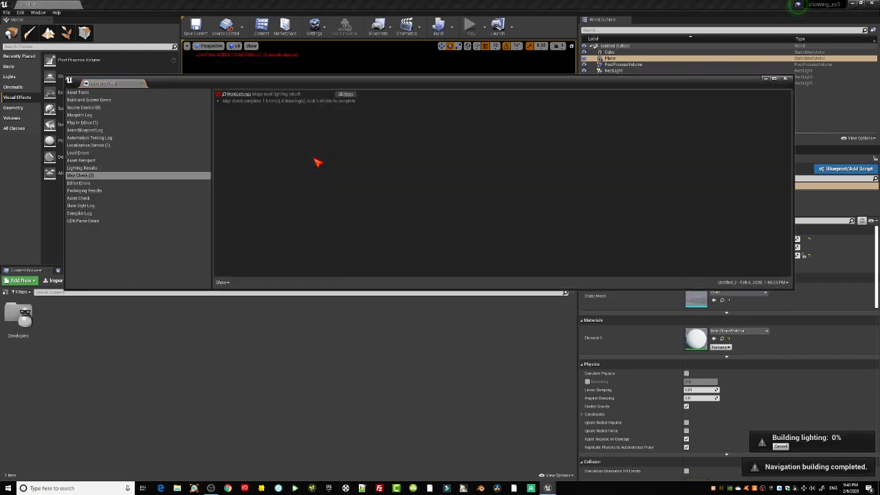
left_click(783, 78)
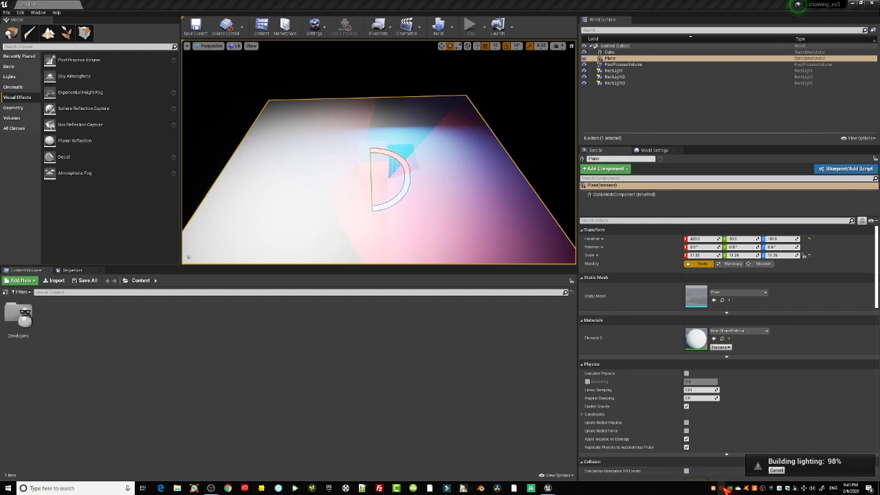
- Open Swarm Agent, widen its window to show the full colour key, and examine the lighting build's progress
double_click(721, 487)
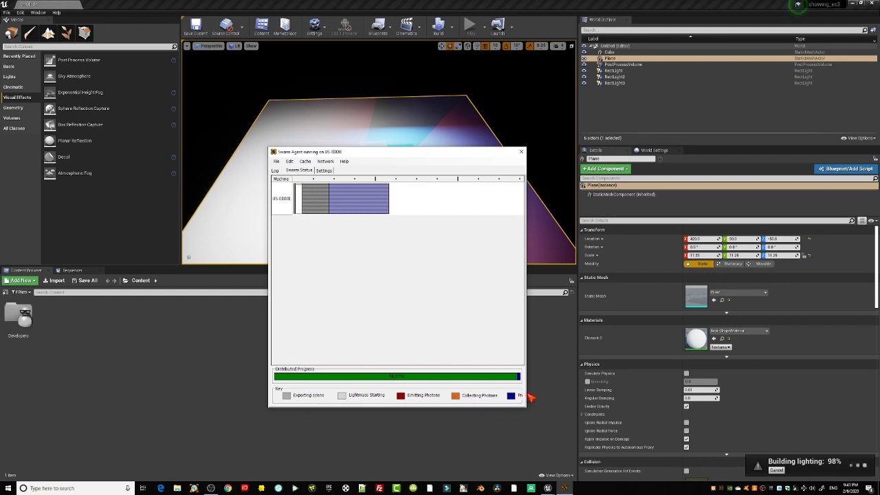
left_click_drag(526, 394, 756, 393)
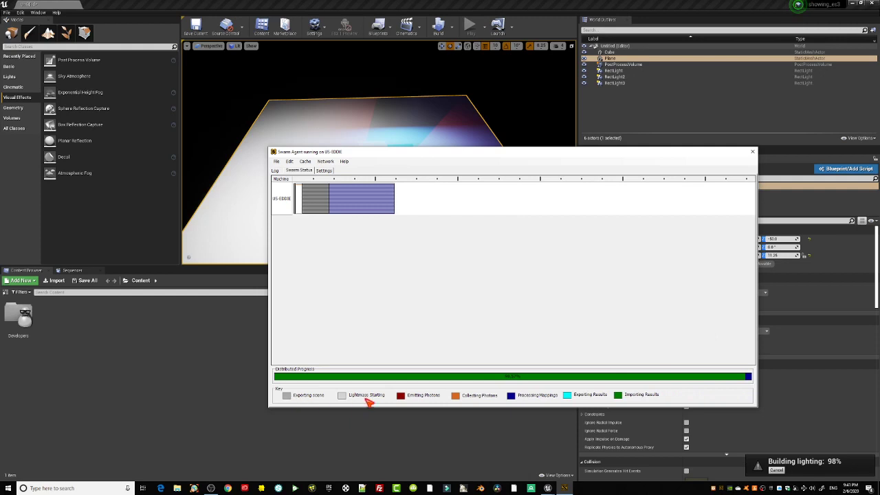
mouse_move(402, 190)
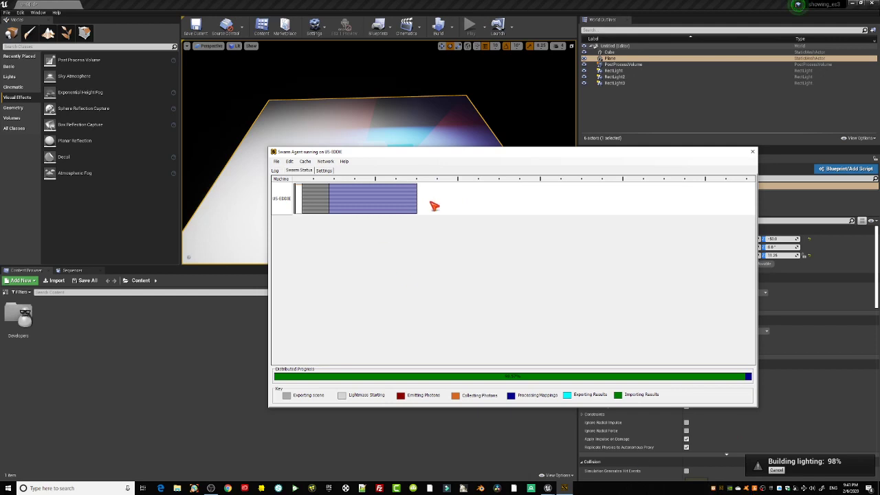
mouse_move(316, 196)
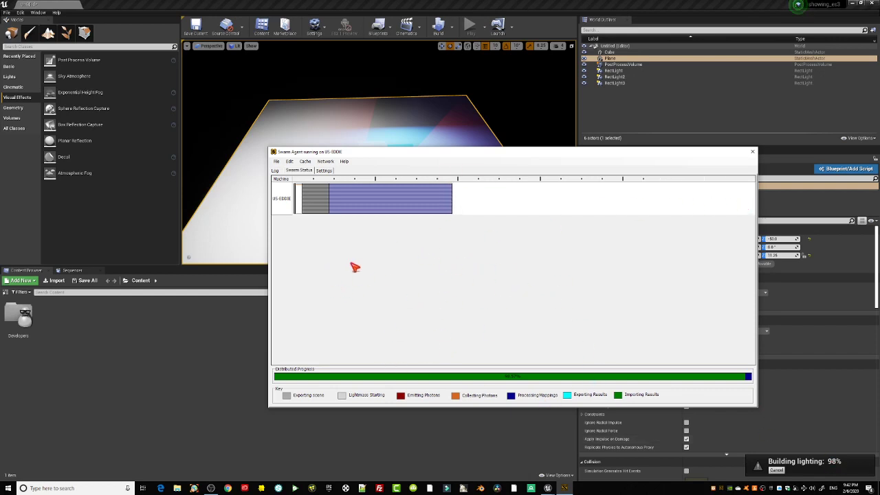
- Move Swarm Agent out of the way and examine the cube and its coloured shadows while the lighting builds
mouse_move(362, 209)
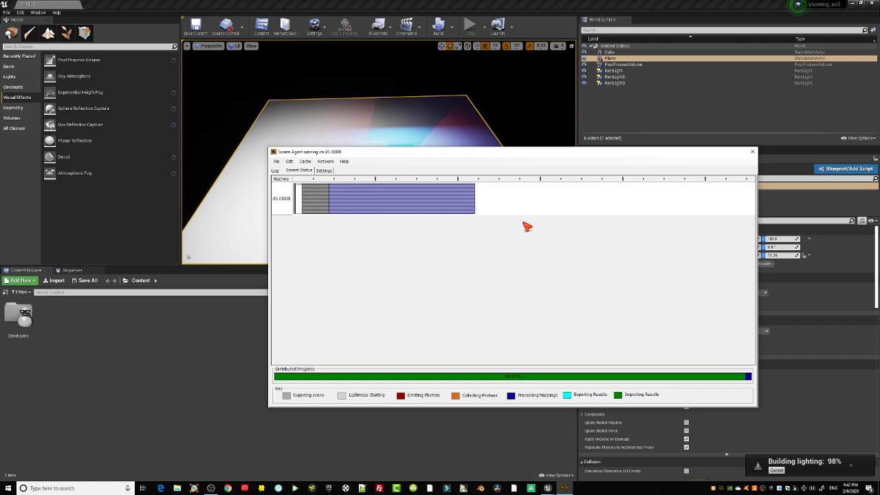
left_click_drag(366, 156, 275, 264)
left_click(485, 178)
right_click_drag(484, 178, 468, 172)
right_click_drag(400, 180, 455, 155)
left_click_drag(458, 171, 495, 162)
left_click_drag(470, 199, 497, 198)
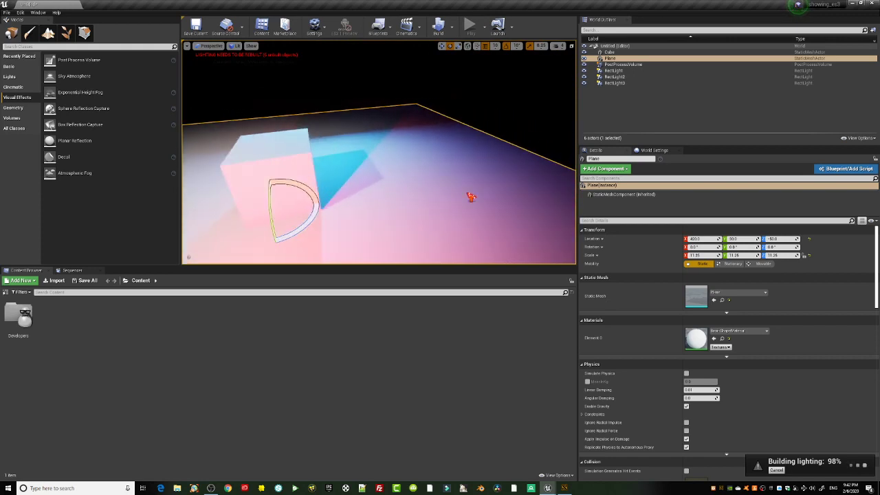
left_click_drag(437, 204, 437, 224)
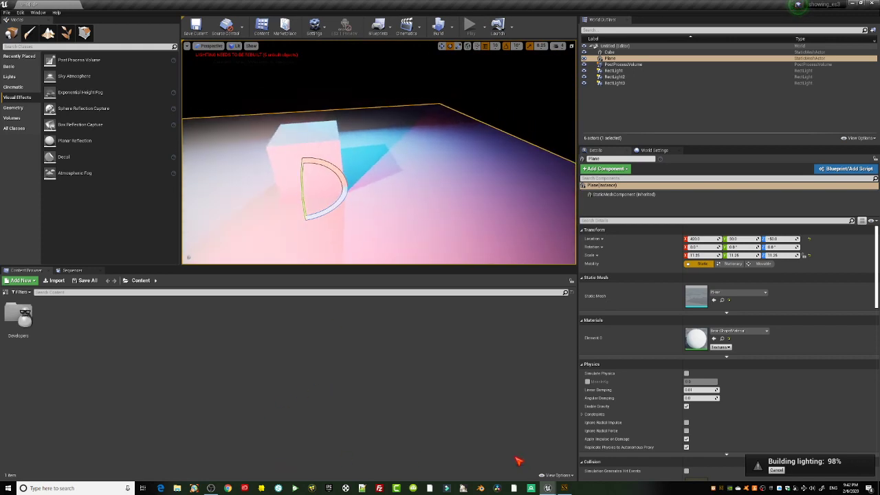
- Bring Swarm Agent back in full view and check the progress of the lighting build
left_click(564, 488)
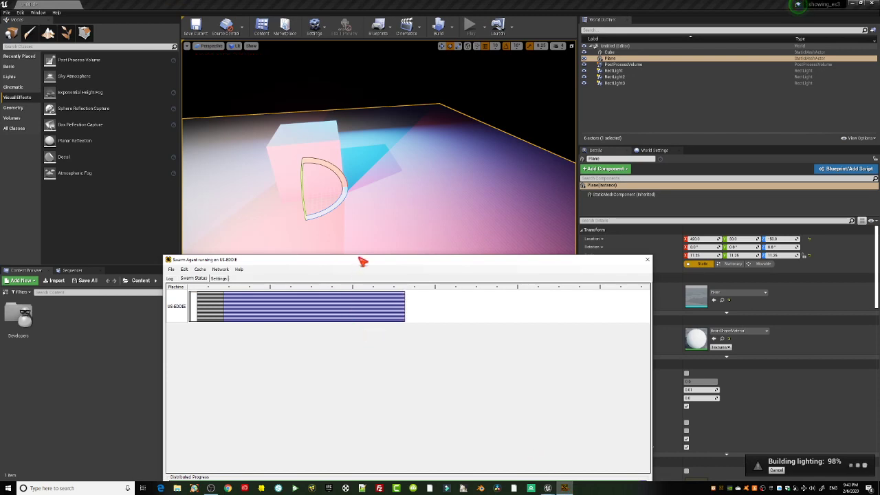
left_click_drag(361, 259, 365, 238)
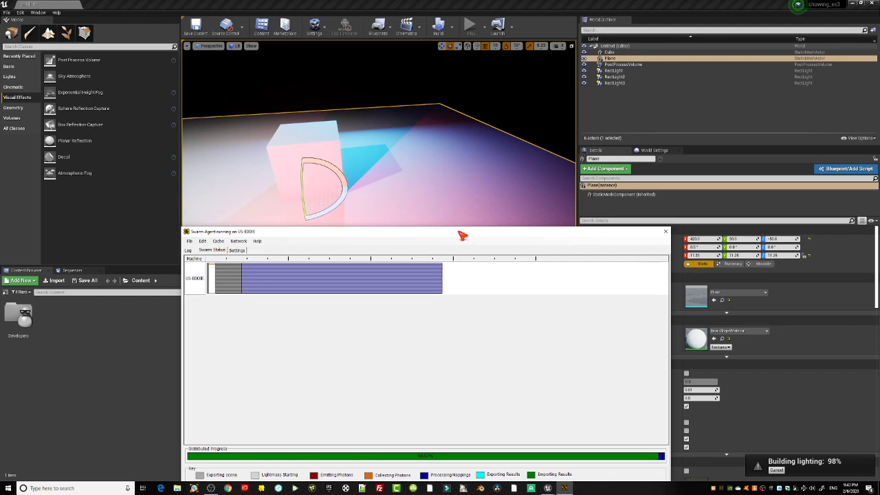
left_click_drag(462, 236, 335, 178)
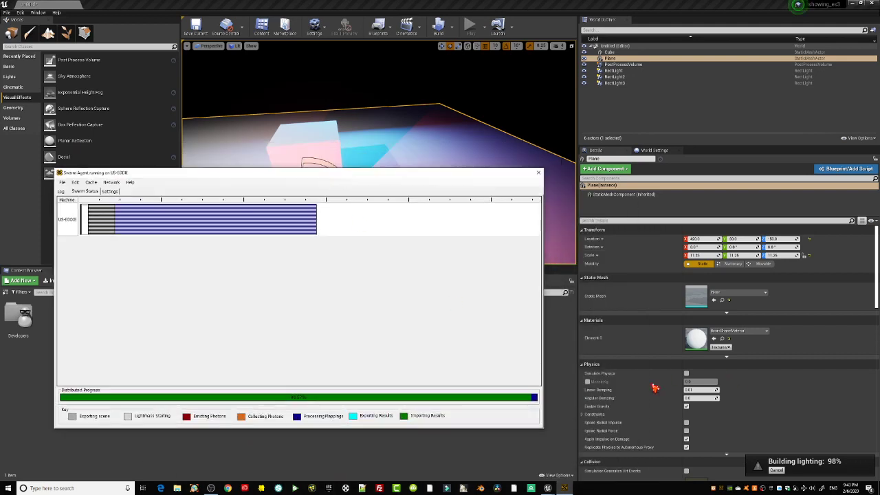
- Set the floor plane's Overridden Light Map Res to 2048 and cancel the running lighting build
left_click(775, 470)
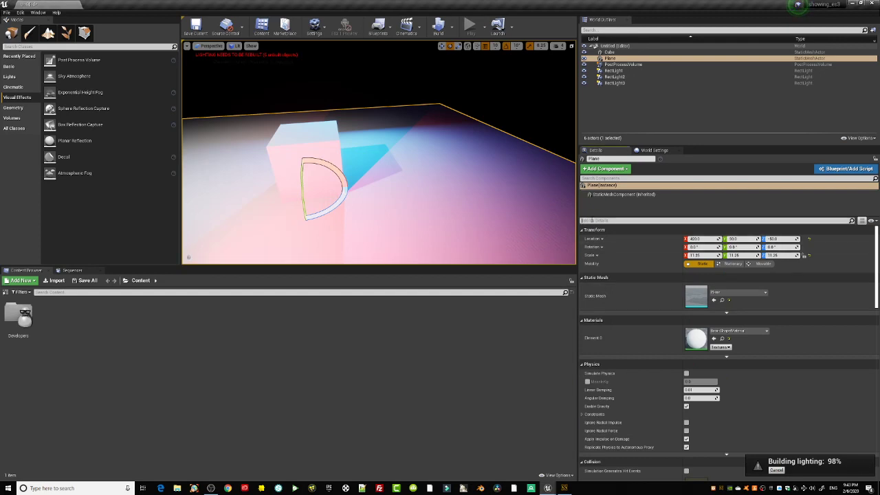
left_click(590, 220)
type("light")
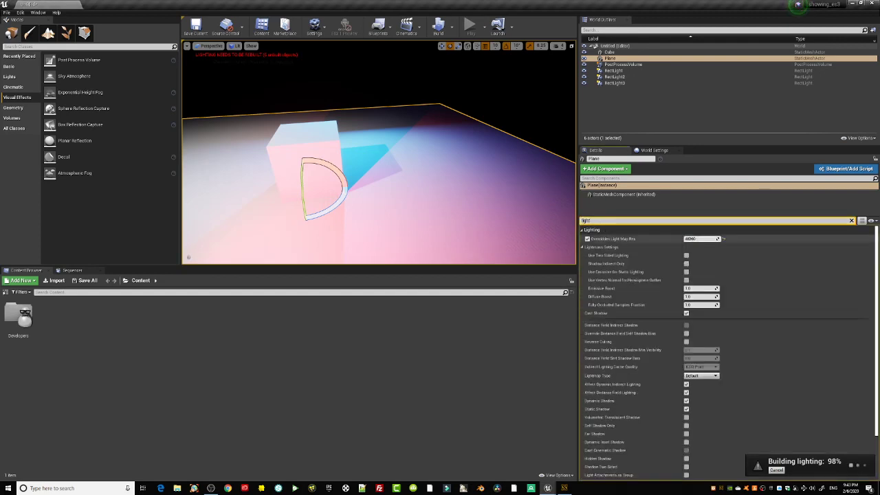
left_click(776, 470)
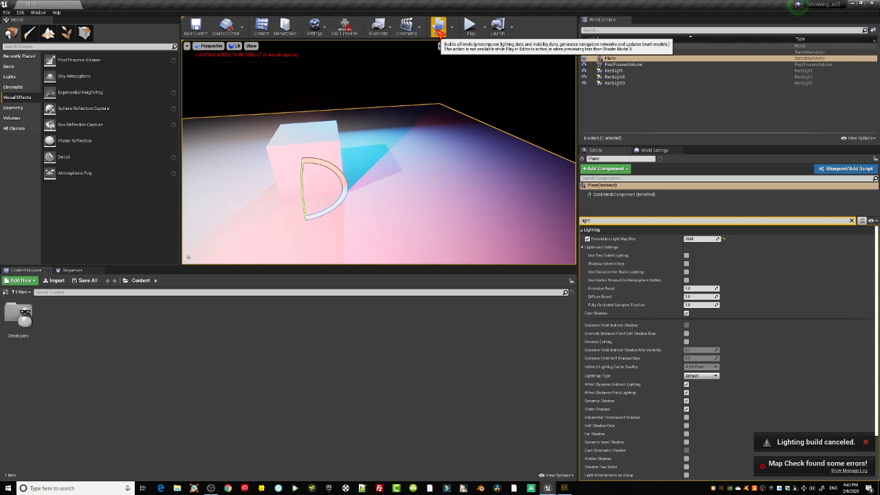
- Rebuild the lighting, dismiss the message log, and inspect the cube's shadows on the floor until the build completes
left_click(438, 27)
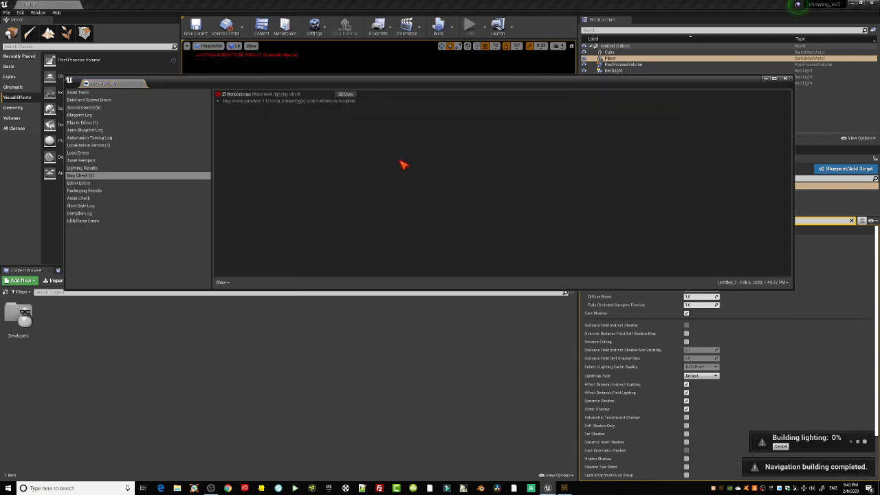
left_click(764, 79)
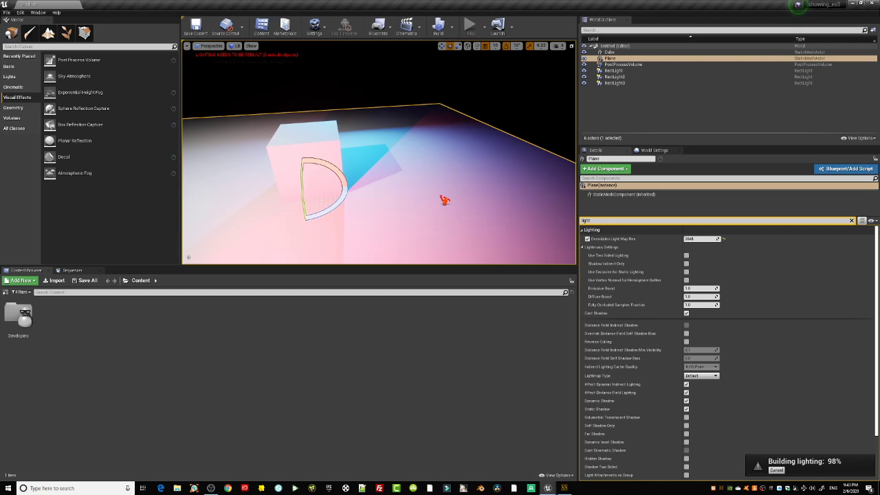
right_click_drag(443, 187, 489, 177)
right_click_drag(378, 151, 378, 151)
right_click_drag(483, 190, 309, 197)
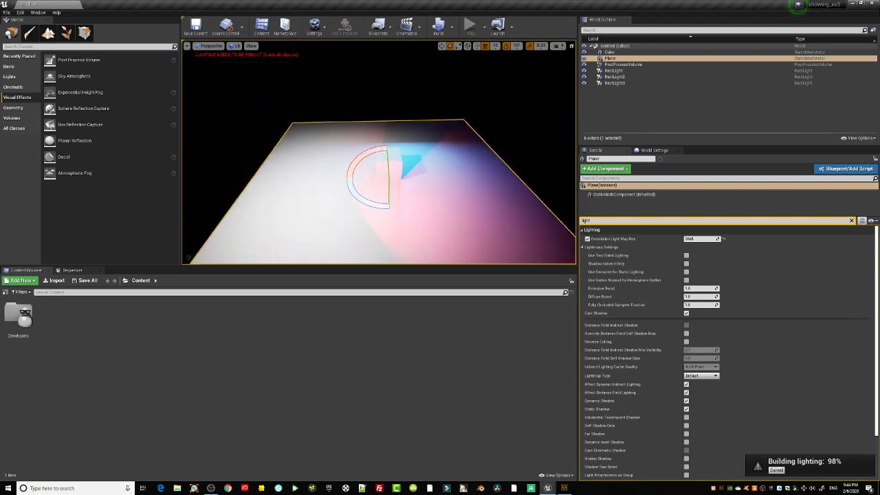
right_click_drag(452, 214, 452, 215)
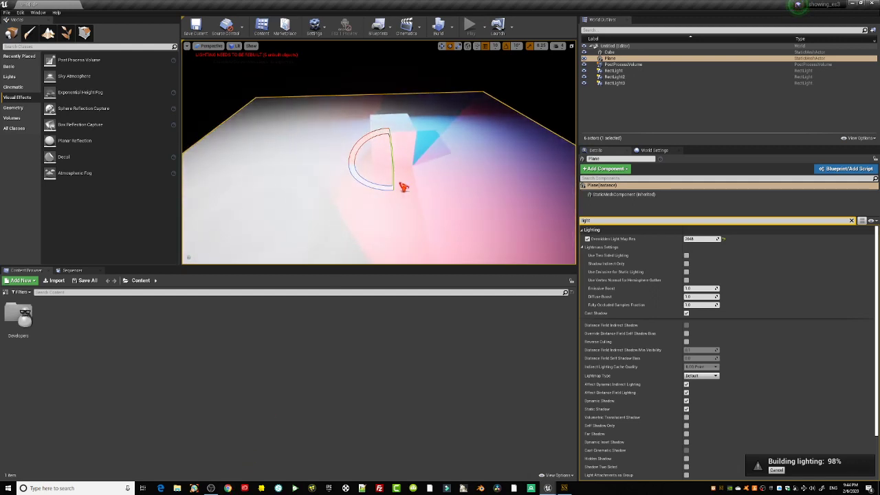
right_click_drag(449, 212, 449, 212)
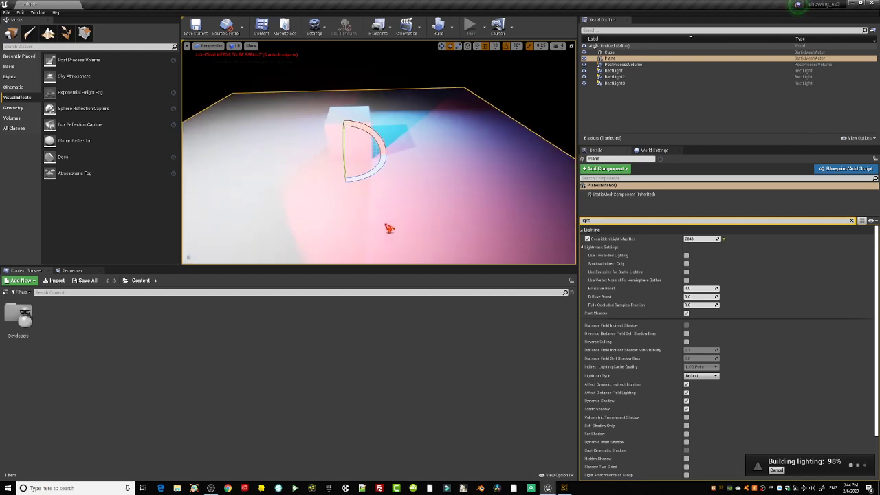
right_click_drag(391, 228, 418, 197)
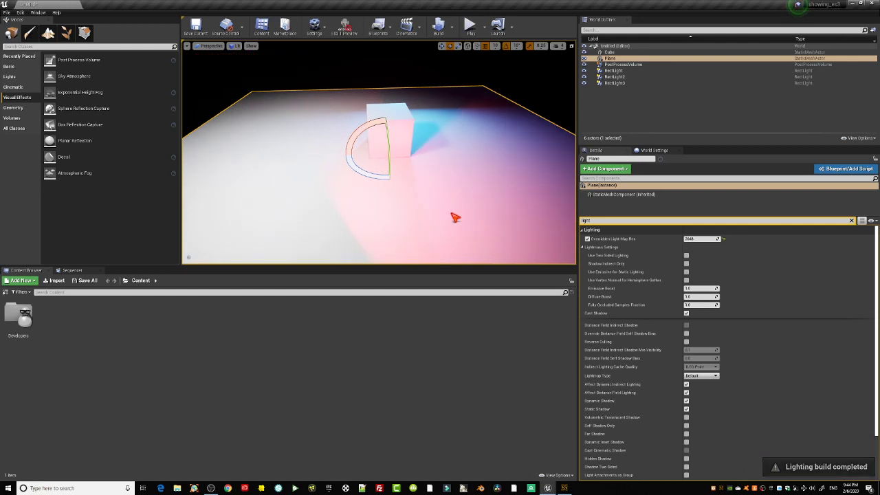
middle_click_drag(443, 207, 446, 209)
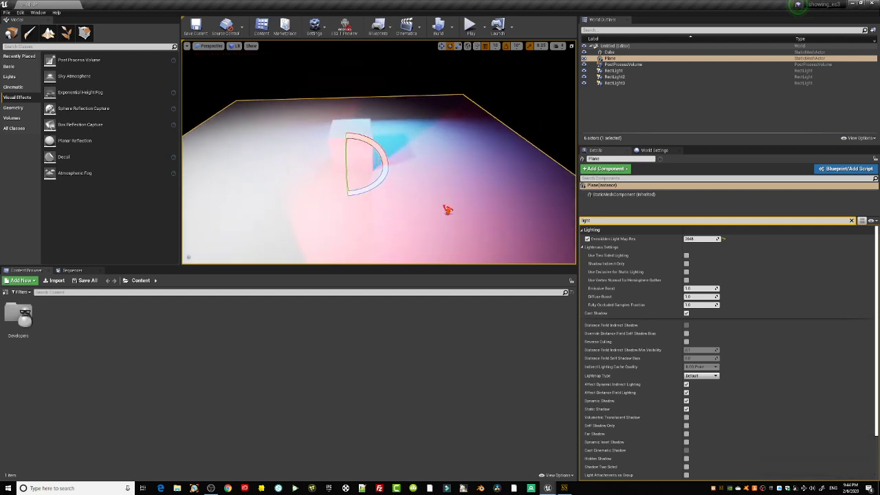
- Examine the cube's area shadows and the floor in the Android ES 3.1 preview, and return to the standard preview
left_click(344, 26)
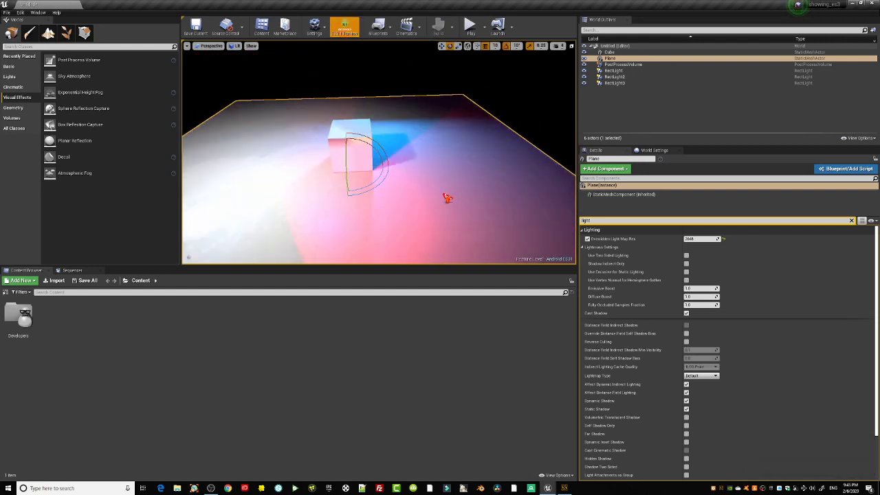
left_click_drag(447, 198, 481, 233)
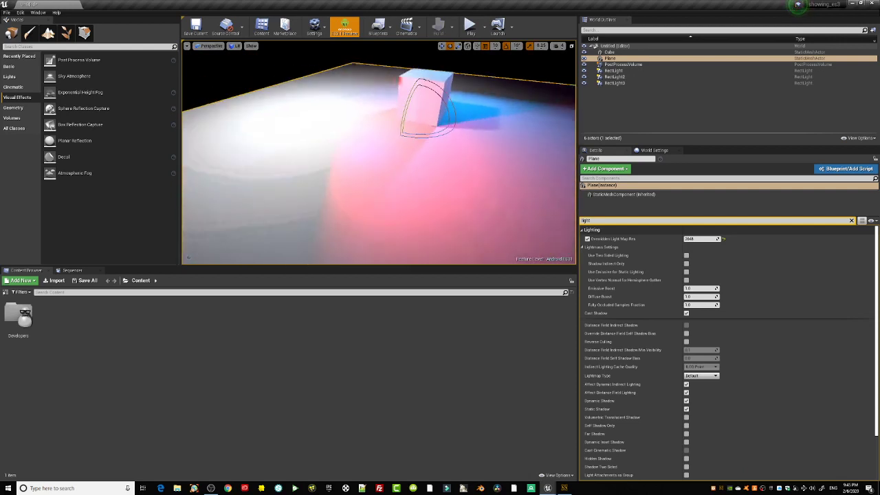
right_click_drag(448, 198, 489, 157)
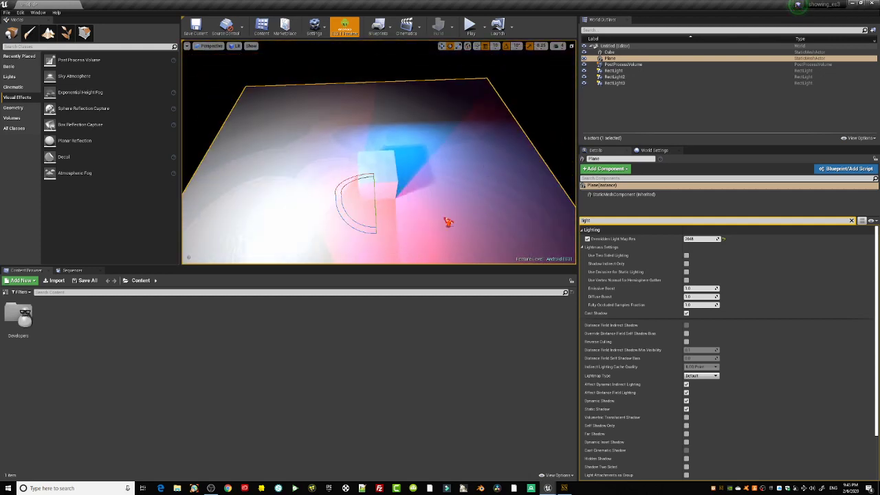
right_click_drag(361, 209, 355, 182)
right_click_drag(489, 157, 432, 166)
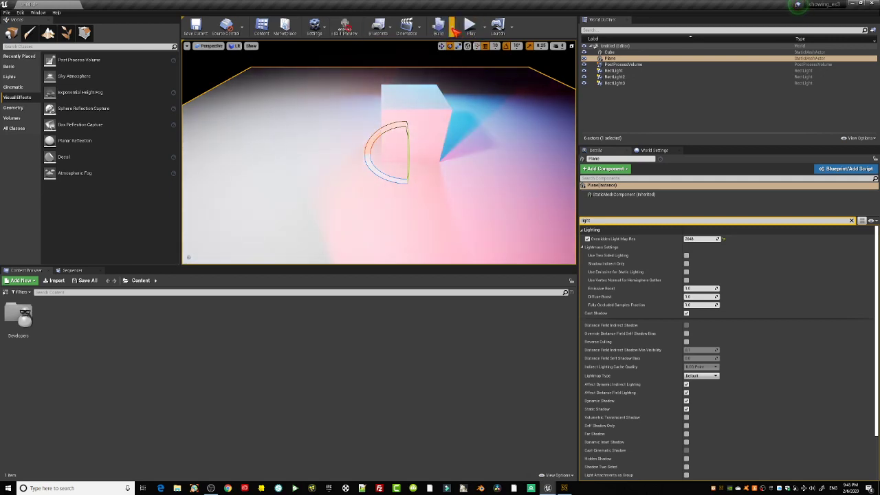
- Set the lighting quality to Medium and rebuild the lighting
left_click(451, 26)
mouse_move(464, 55)
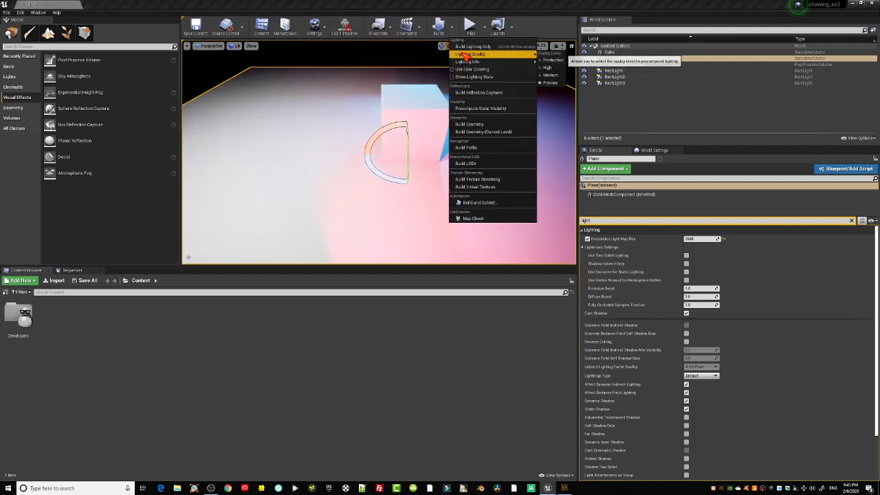
left_click(554, 77)
left_click(434, 23)
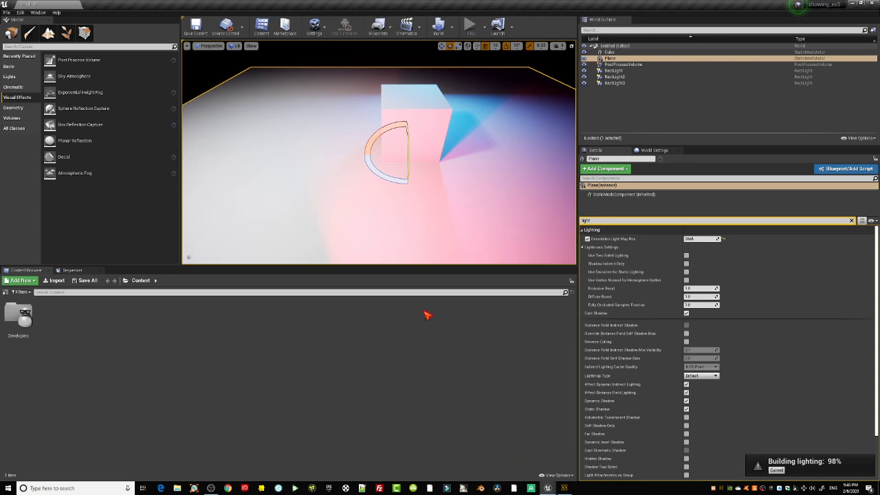
- Open Swarm Agent to check the build's progress, shrink its window and move it lower
right_click_drag(440, 193, 472, 203)
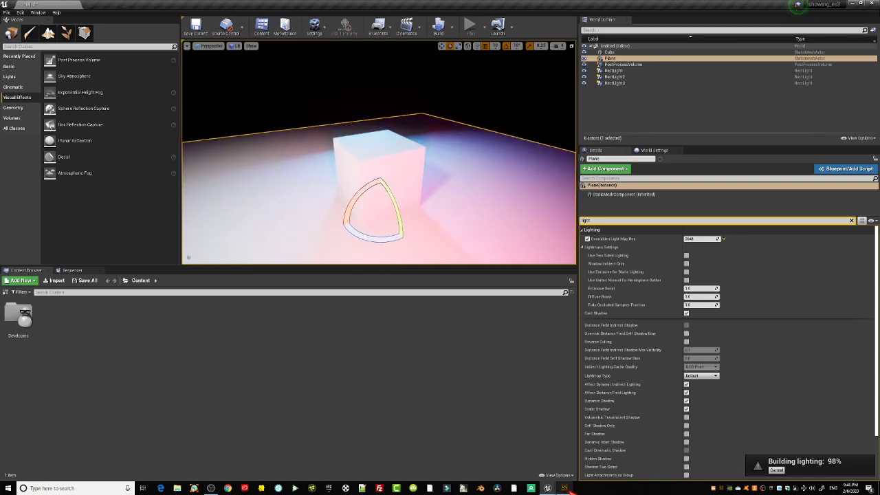
left_click(565, 487)
left_click_drag(171, 172, 344, 135)
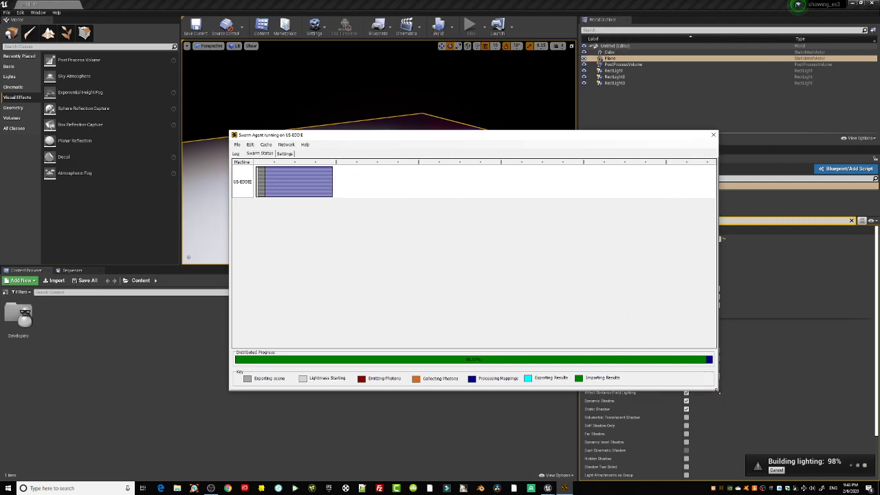
left_click_drag(716, 390, 580, 308)
left_click_drag(413, 137, 397, 281)
- Inspect the cube and its shadows up close, and cancel the running lighting build
right_click_drag(468, 186, 378, 198)
right_click_drag(454, 202, 464, 226)
middle_click_drag(464, 198, 458, 213)
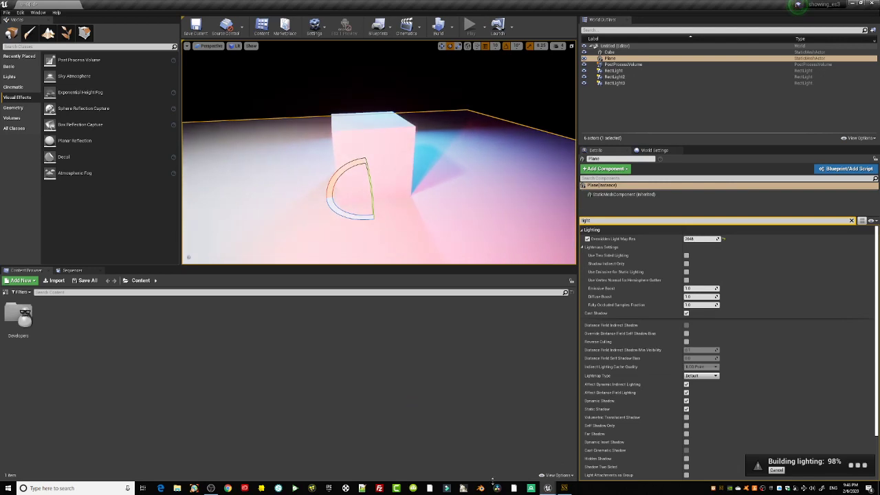
left_click(776, 470)
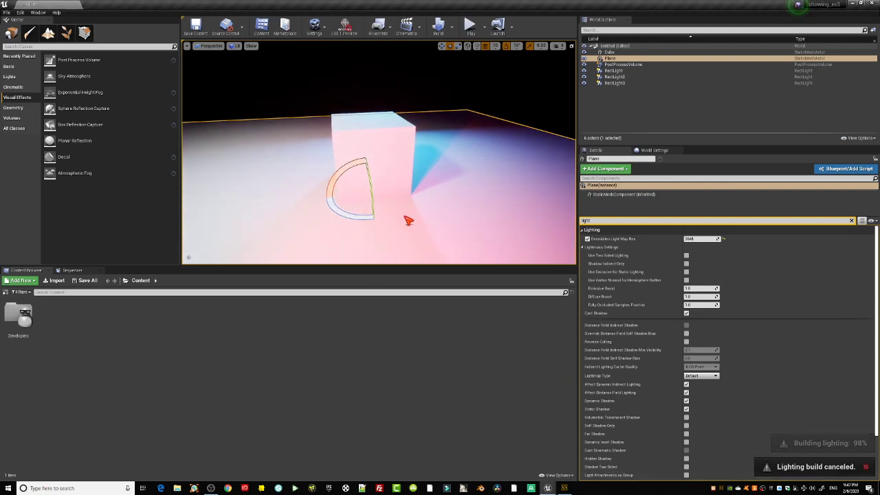
- Switch to the Android ES 3.1 preview and examine the cube's faces, coloured shadows and the white-lit floor
left_click(345, 26)
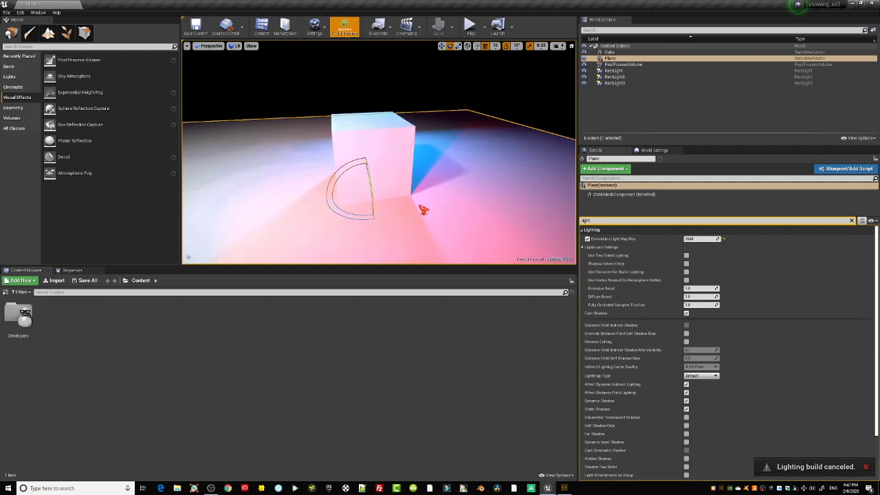
left_click_drag(424, 209, 361, 182)
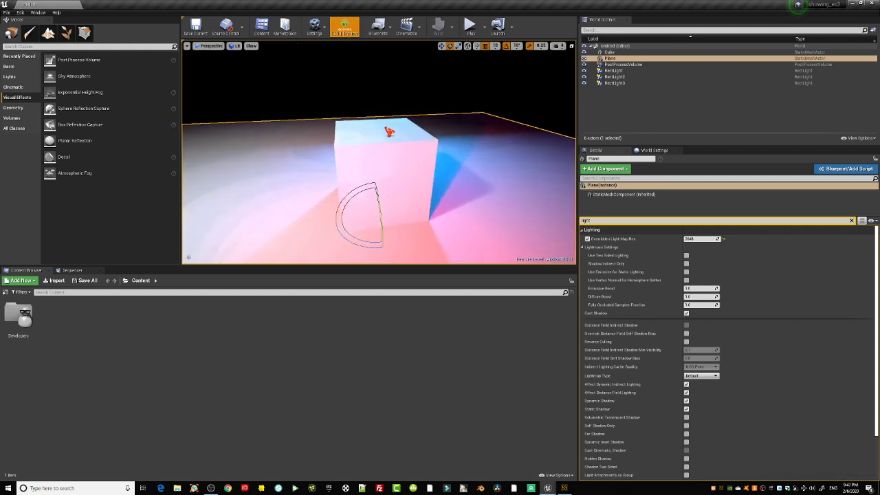
left_click_drag(380, 135, 356, 170)
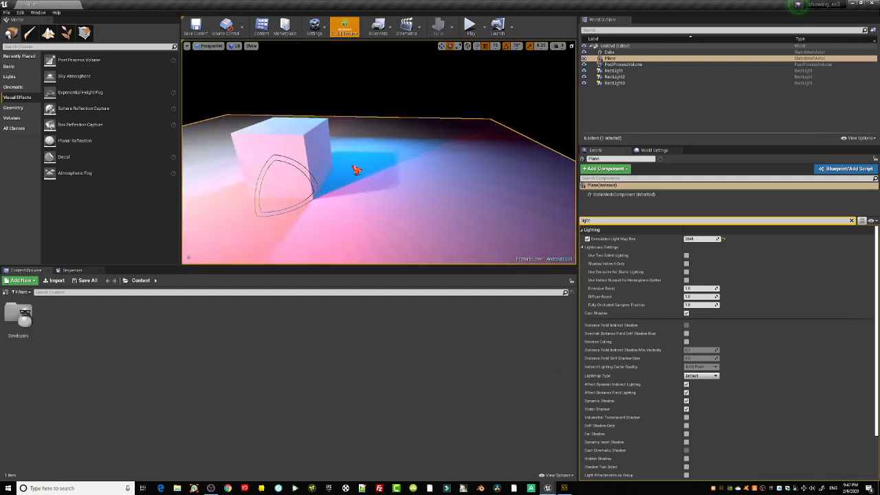
mouse_move(355, 170)
right_mouse_down()
mouse_move(394, 153)
mouse_move(371, 158)
mouse_move(344, 138)
mouse_move(338, 161)
mouse_move(364, 162)
right_mouse_up()
left_click_drag(367, 171, 341, 157)
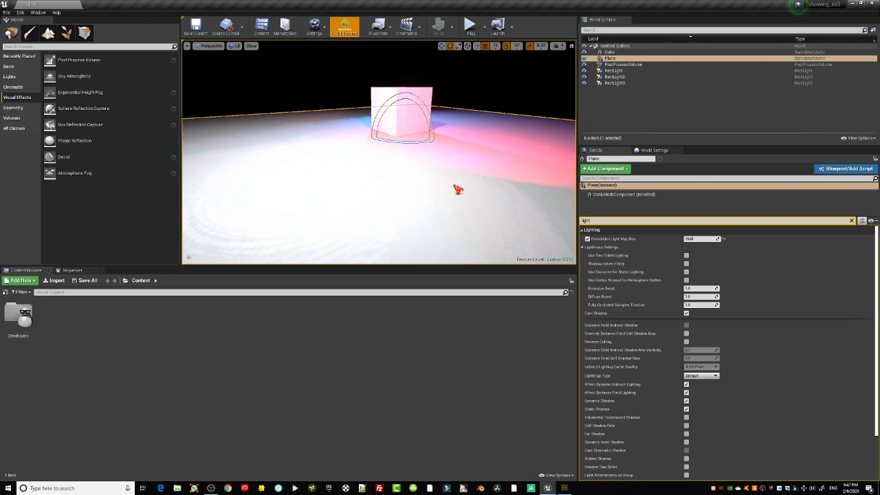
right_click_drag(456, 187, 485, 165)
- Compare the floor lighting in the standard preview with the Android ES 3.1 preview, ending in the Android ES 3.1 preview
left_click(344, 27)
right_click_drag(347, 137, 323, 154)
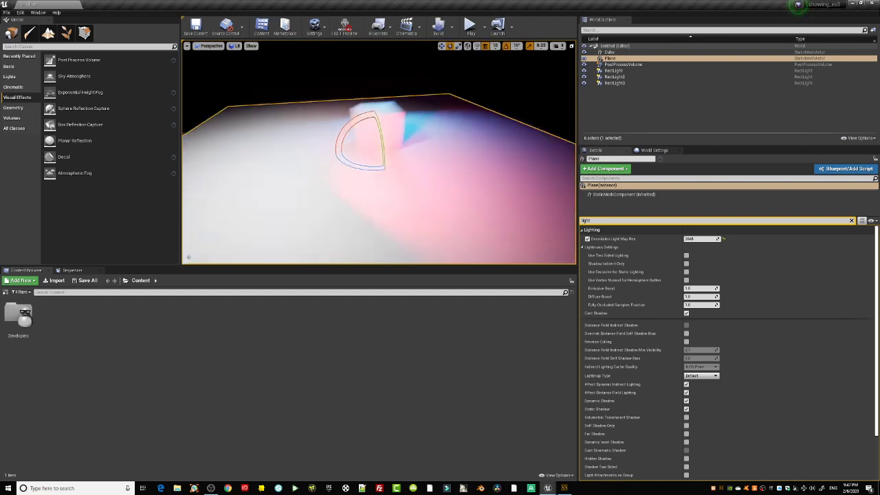
left_click(378, 26)
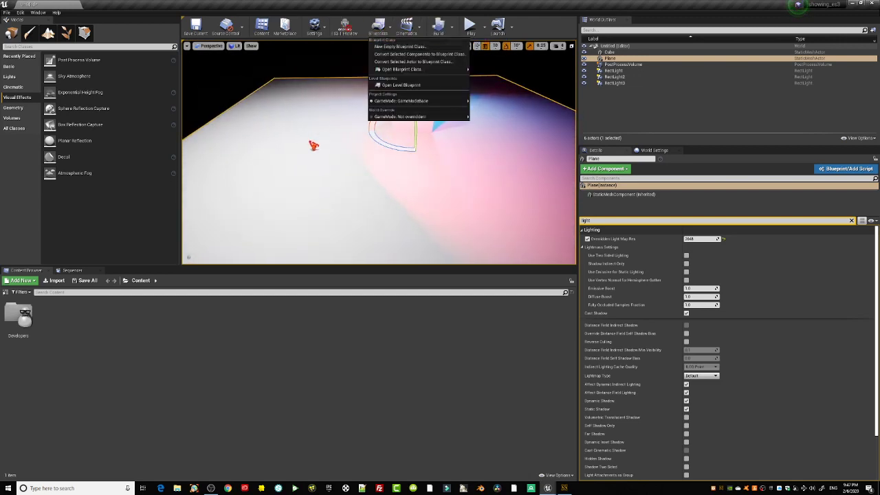
left_click(344, 26)
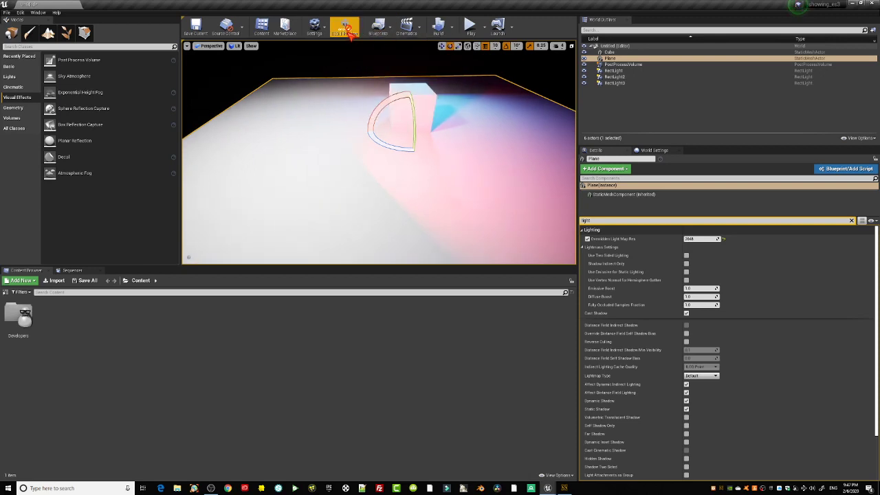
middle_click_drag(288, 118, 288, 144)
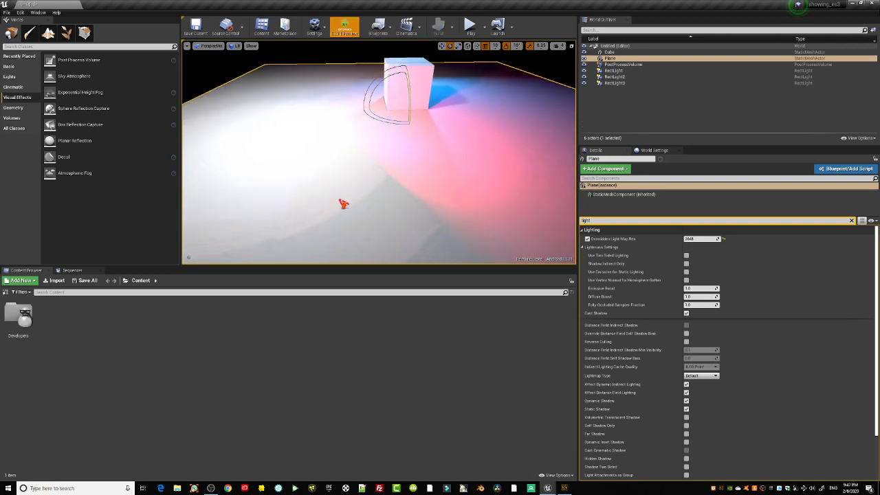
- Filter the PostProcessVolume's settings for "gamma" and try raising the global gamma from 2.0 up to 7.0
left_click(618, 64)
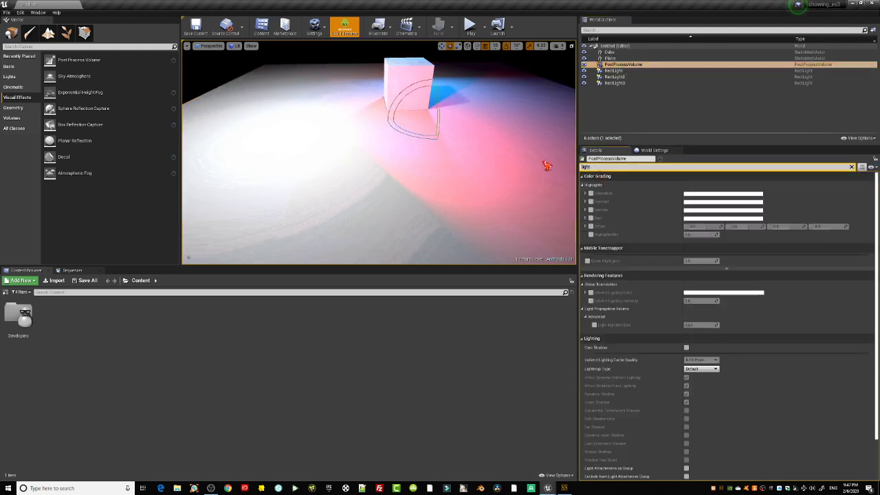
type("gamma")
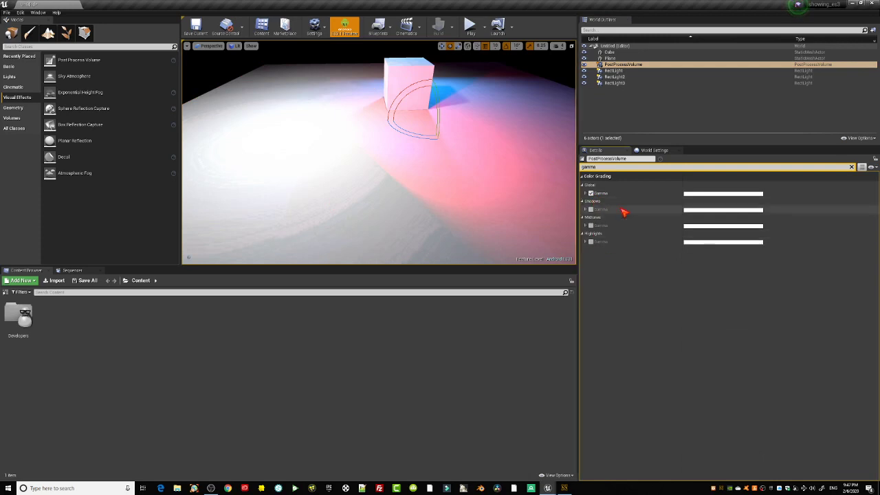
left_click(586, 194)
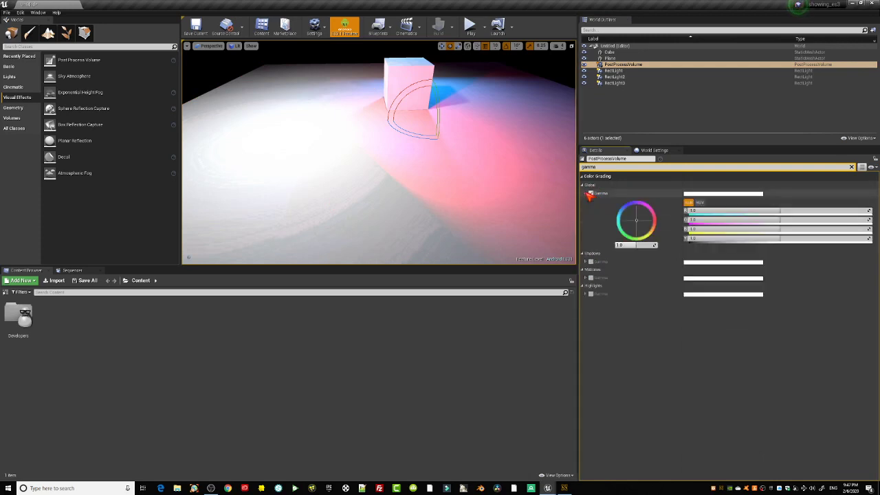
left_click_drag(640, 245, 655, 244)
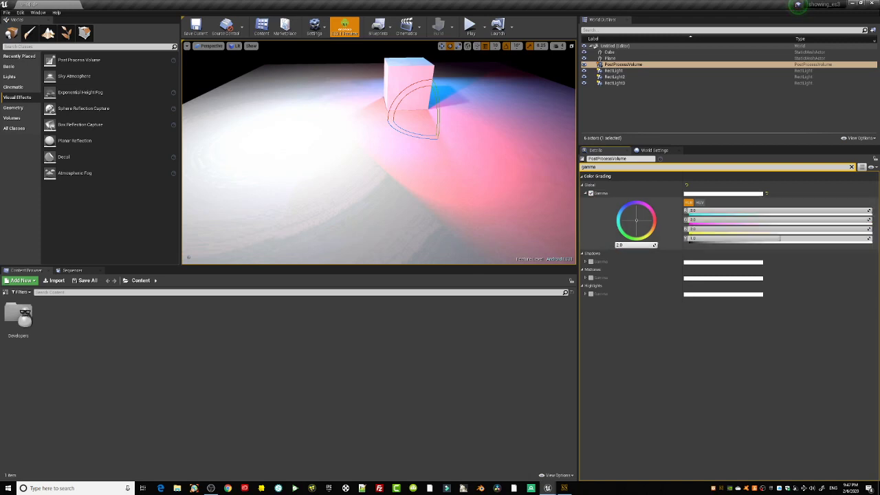
left_click(622, 245)
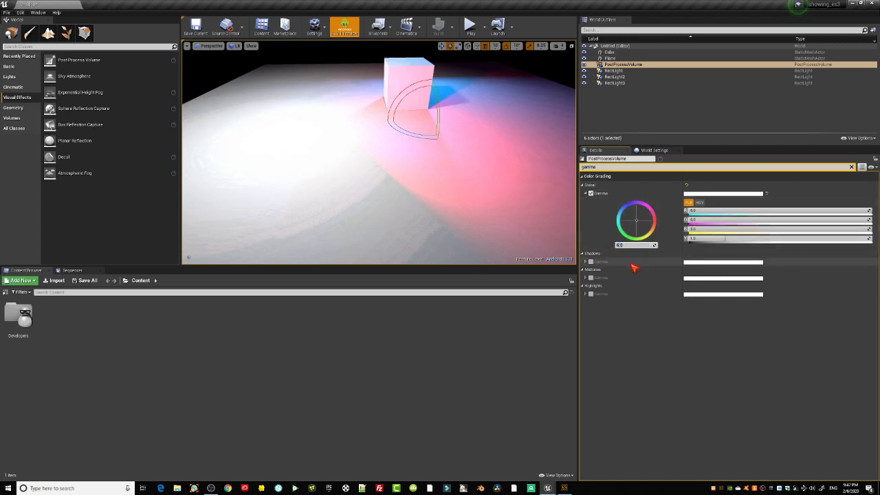
- Switch to the standard preview to see the gamma effect, and set the PostProcessVolume's global gamma to 1
left_click(349, 29)
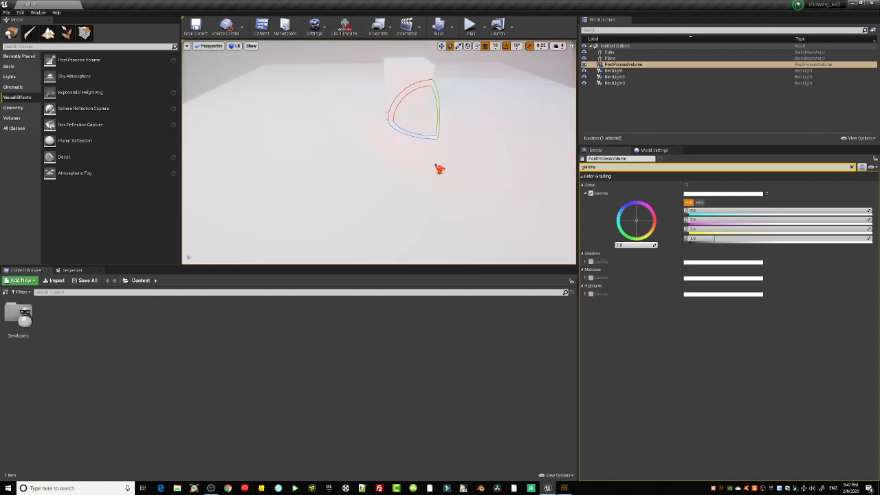
left_click(628, 244)
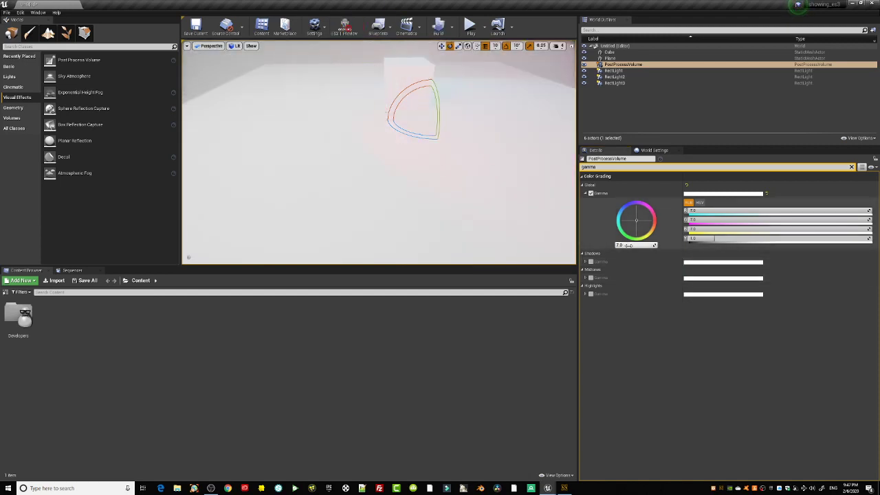
type("1")
key("Return")
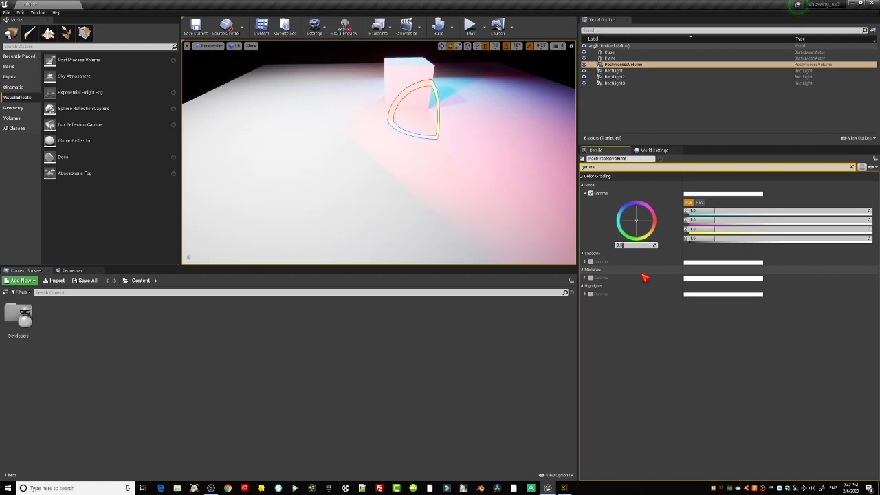
- Try global gamma values of 0.5, 0.456 and 2.2 on the PostProcessVolume in the standard preview
type("0.5")
key("Return")
type("0.456")
key("Return")
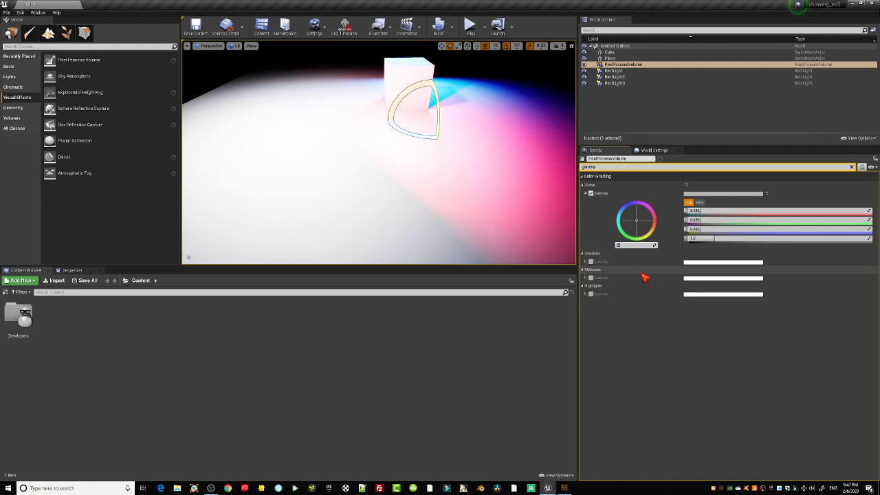
key("Return")
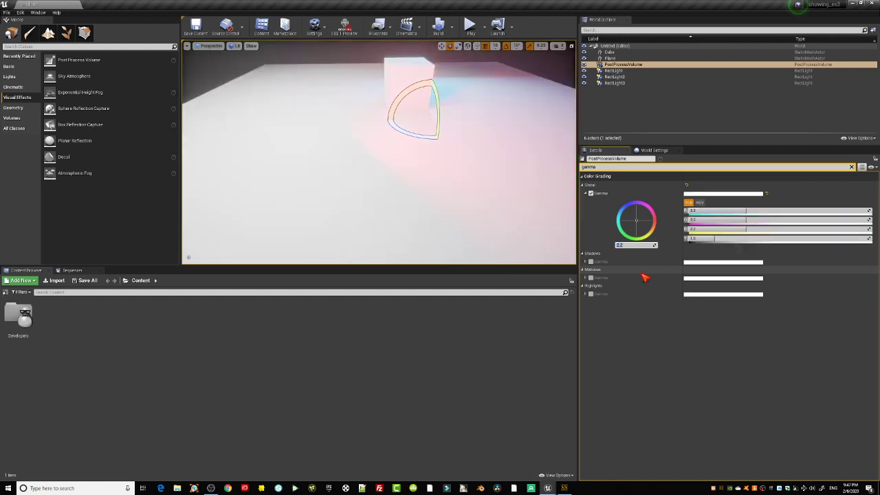
- Restore the PostProcessVolume's global gamma to 1 and switch to the Android ES 3.1 preview
middle_click_drag(472, 131, 463, 197)
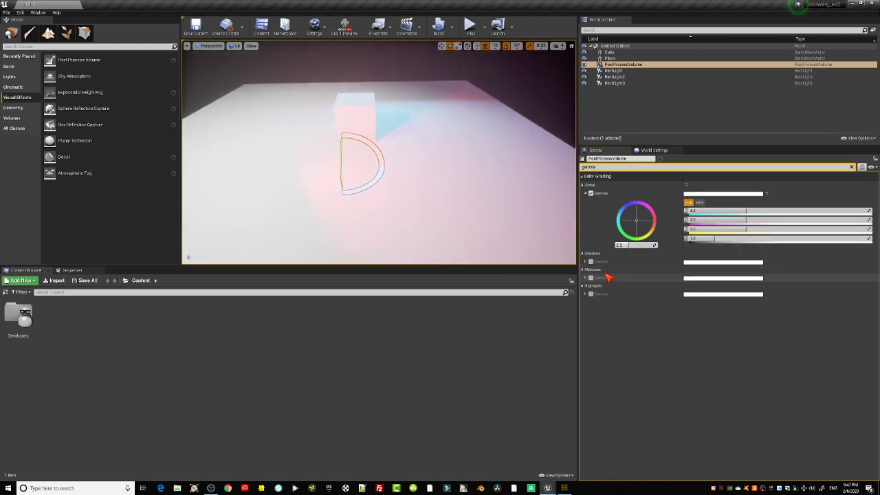
type("1")
key("Return")
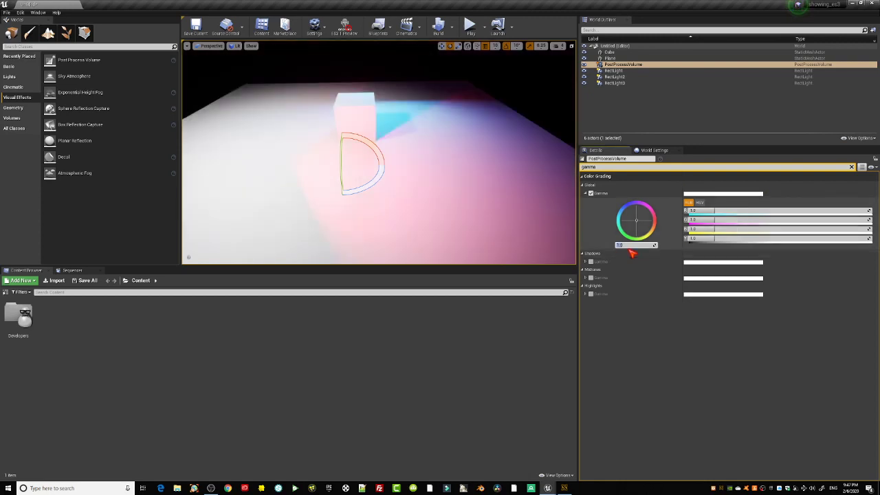
middle_click_drag(417, 152, 391, 163)
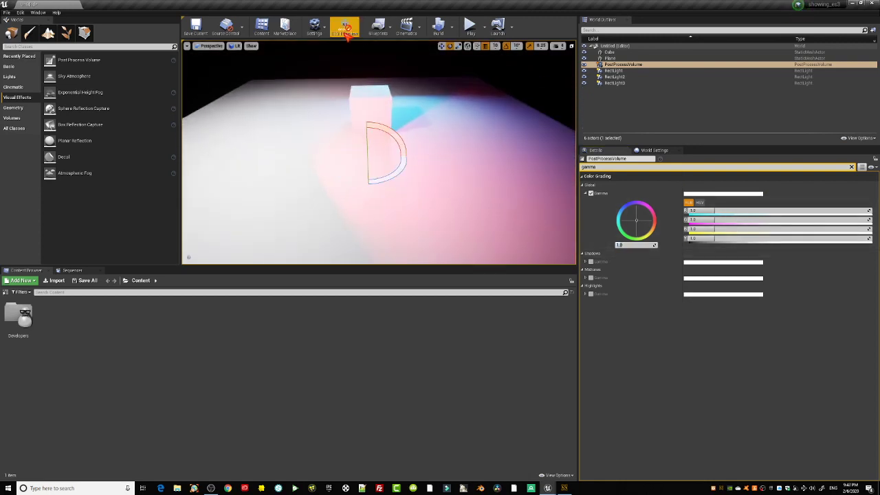
left_click(345, 30)
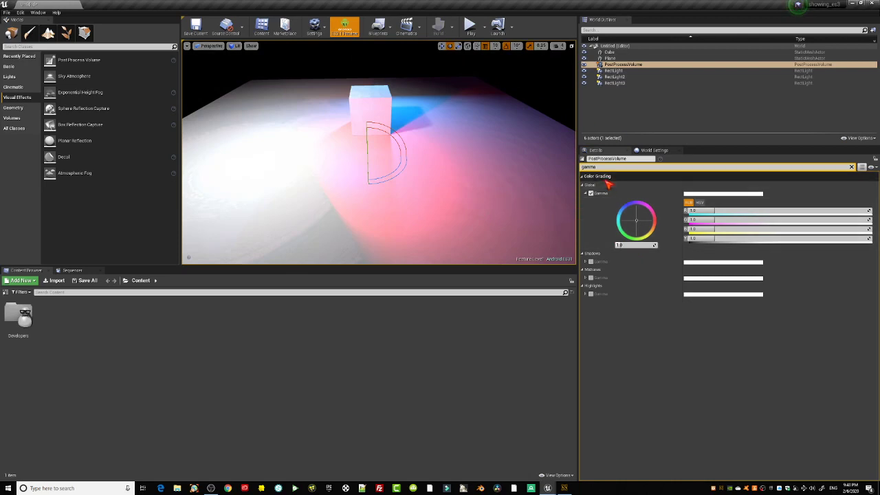
- Try a global gamma of 4.7 in the Android ES 3.1 preview and return it to 1
left_click_drag(629, 244, 715, 244)
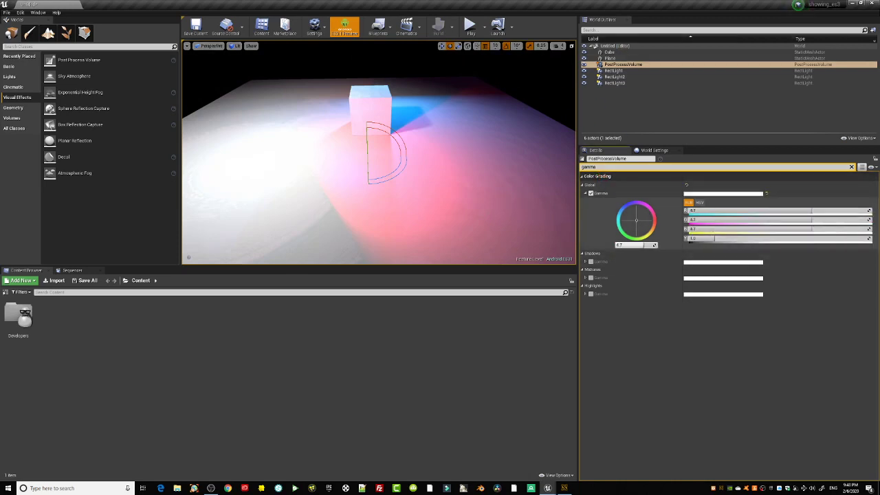
left_click(622, 244)
type("1")
key("Return")
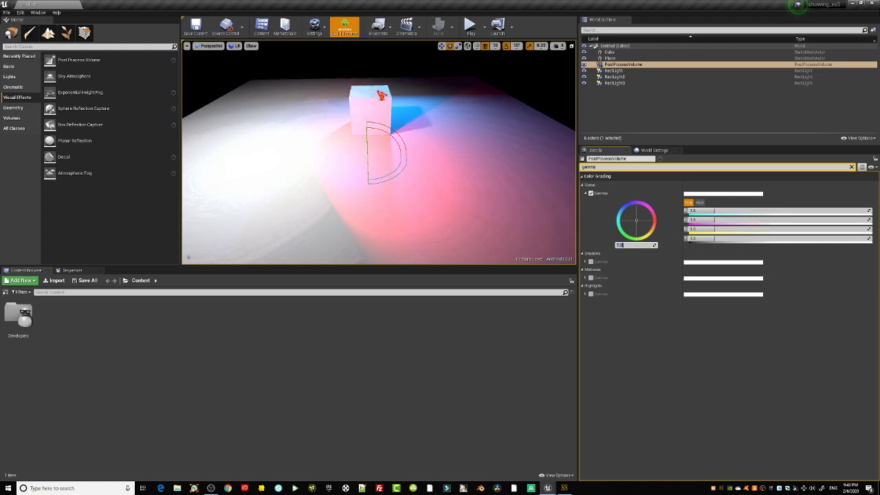
- Filter the PostProcessVolume's settings for exposure and lower the Exposure Compensation to a negative value
left_click(599, 167)
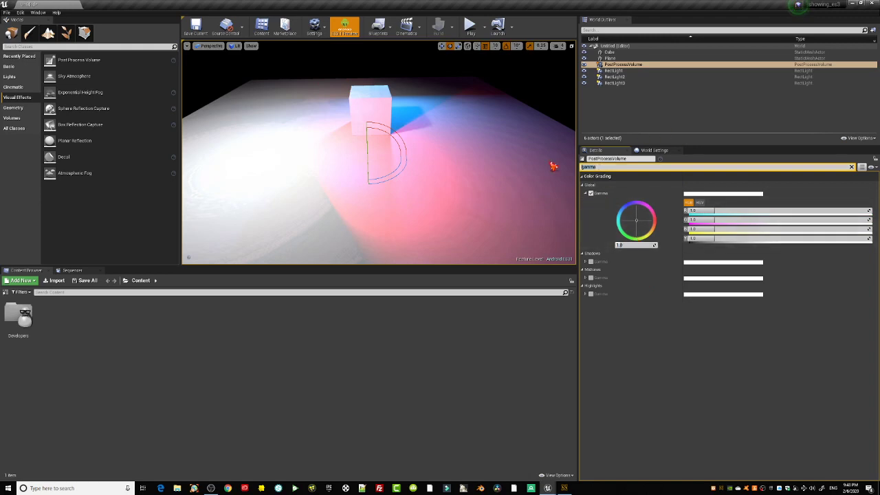
key("BackSpace")
type("e")
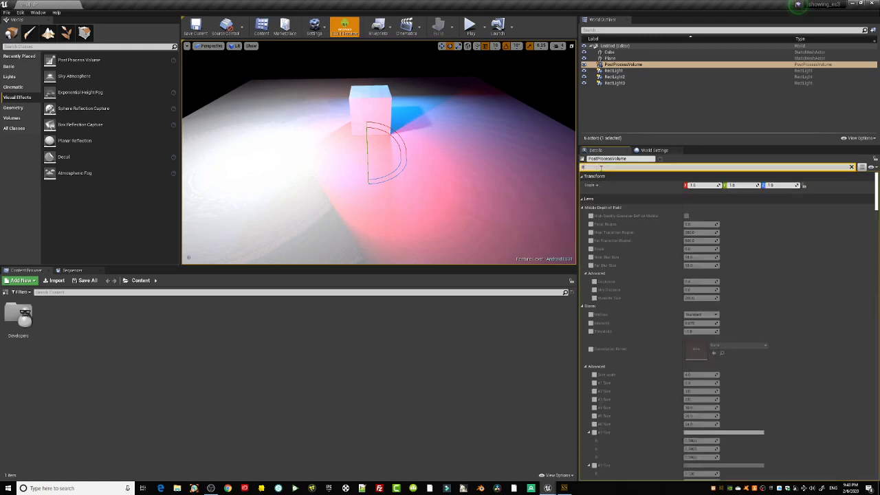
type("xposu")
mouse_move(701, 202)
left_mouse_down()
mouse_move(728, 202)
mouse_move(674, 202)
mouse_move(715, 202)
mouse_move(687, 202)
mouse_move(708, 202)
mouse_move(698, 203)
left_mouse_up()
- Inspect the darkened cube and its coloured shadows from several angles, and raise the Exposure Compensation to a positive value
right_click_drag(465, 135, 522, 165)
left_click_drag(452, 147, 431, 168)
mouse_move(435, 150)
right_mouse_down()
mouse_move(385, 193)
mouse_move(435, 151)
right_mouse_up()
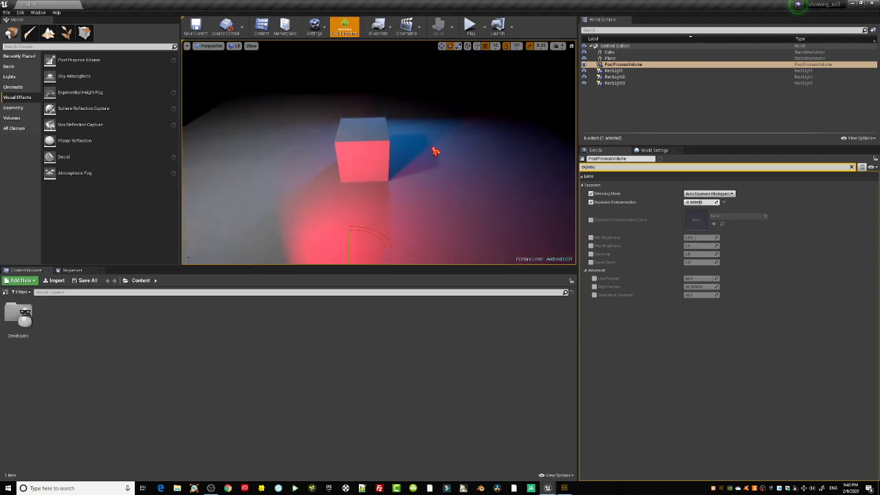
mouse_move(435, 151)
left_mouse_down()
mouse_move(435, 200)
mouse_move(435, 150)
left_mouse_up()
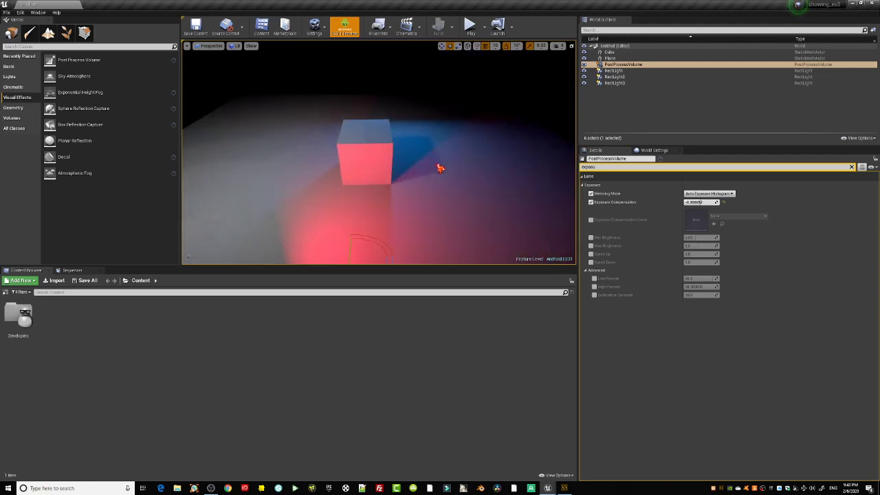
mouse_move(446, 172)
middle_mouse_down()
mouse_move(421, 175)
mouse_move(443, 198)
mouse_move(444, 165)
middle_mouse_up()
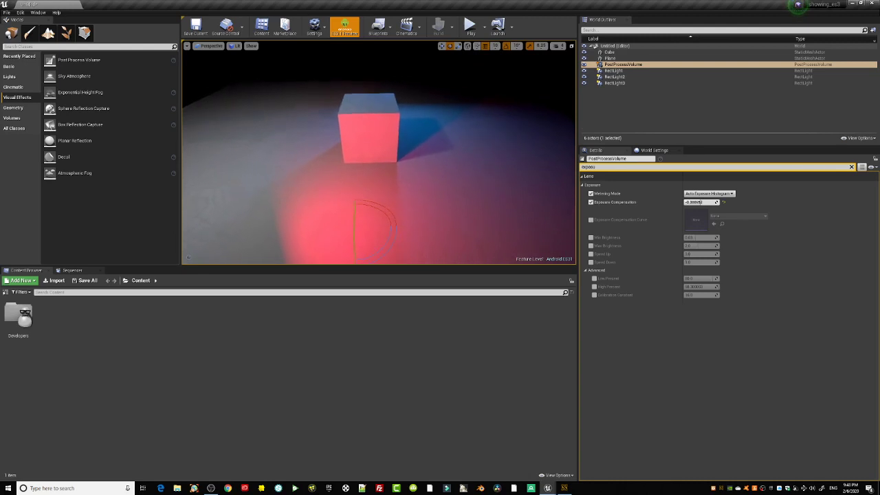
mouse_move(444, 165)
left_mouse_down()
mouse_move(460, 206)
mouse_move(444, 159)
left_mouse_up()
right_click_drag(444, 159, 406, 144)
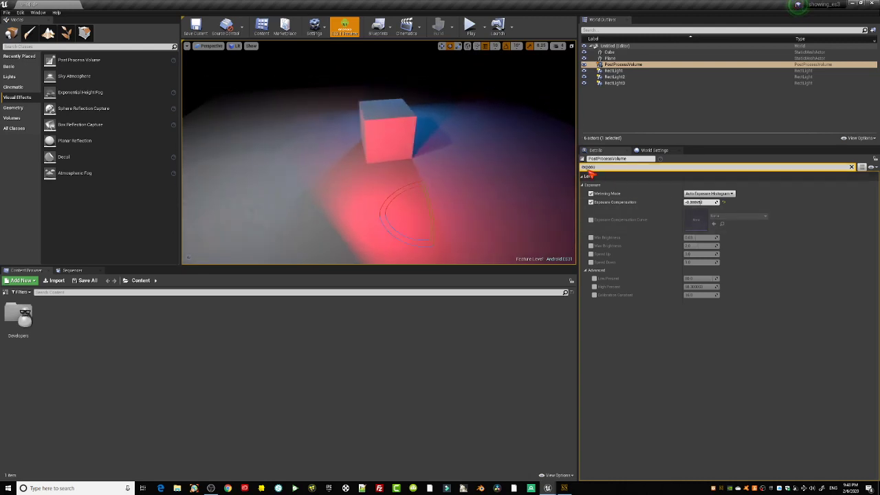
left_click_drag(701, 202, 697, 202)
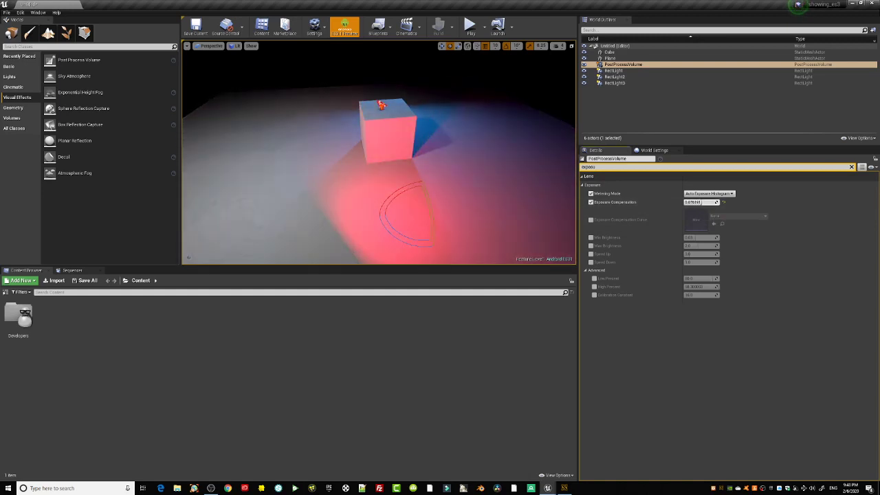
- Play the level in the viewport, move closer to the cube, stop playing and reselect the PostProcessVolume
left_click(470, 27)
left_click(443, 174)
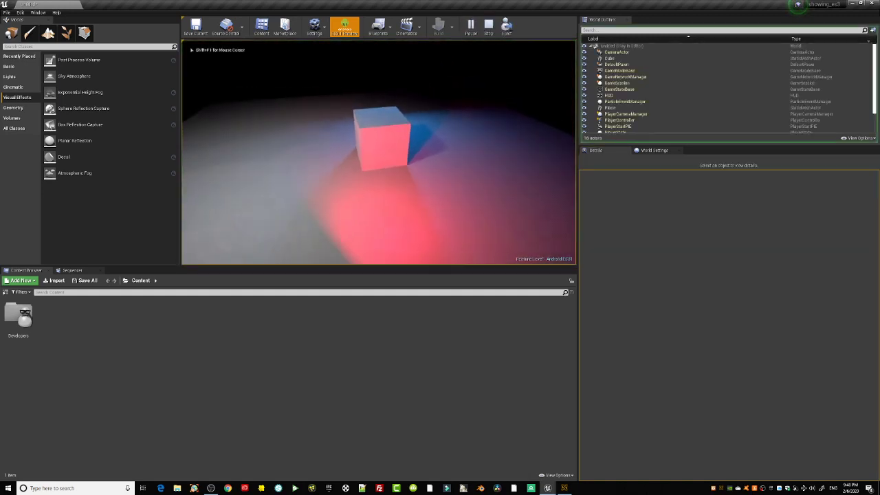
key("w")
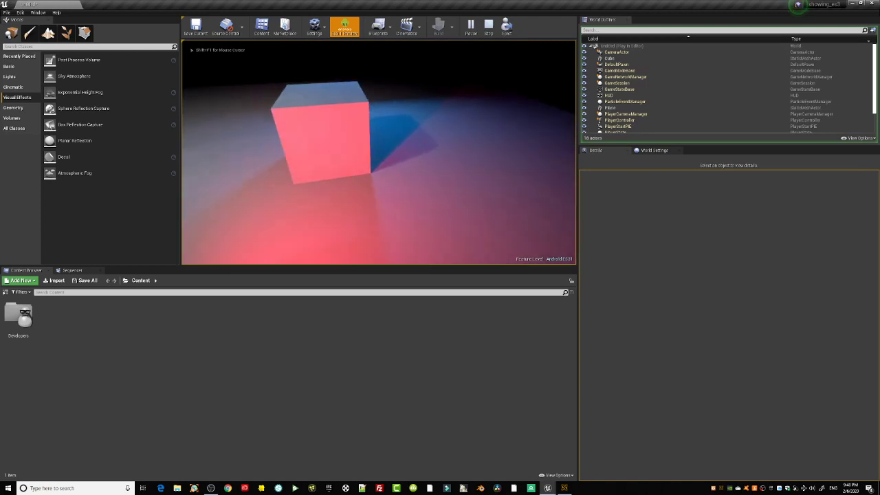
key("Escape")
left_click(615, 64)
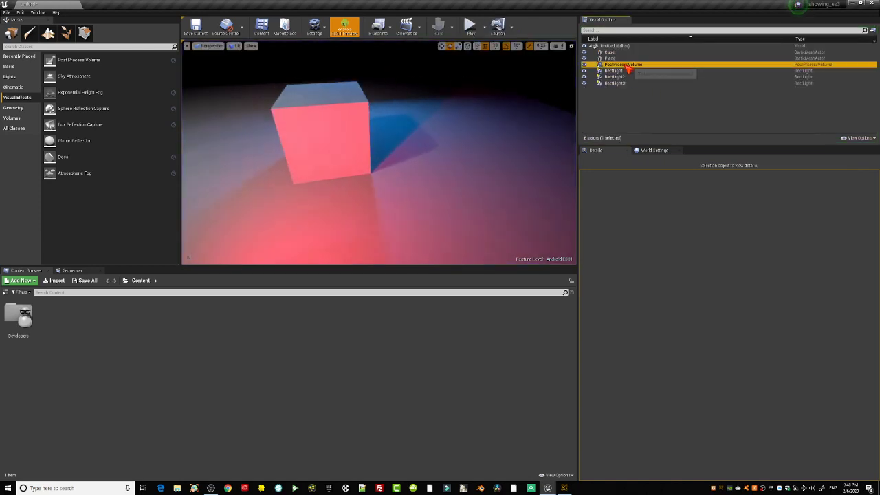
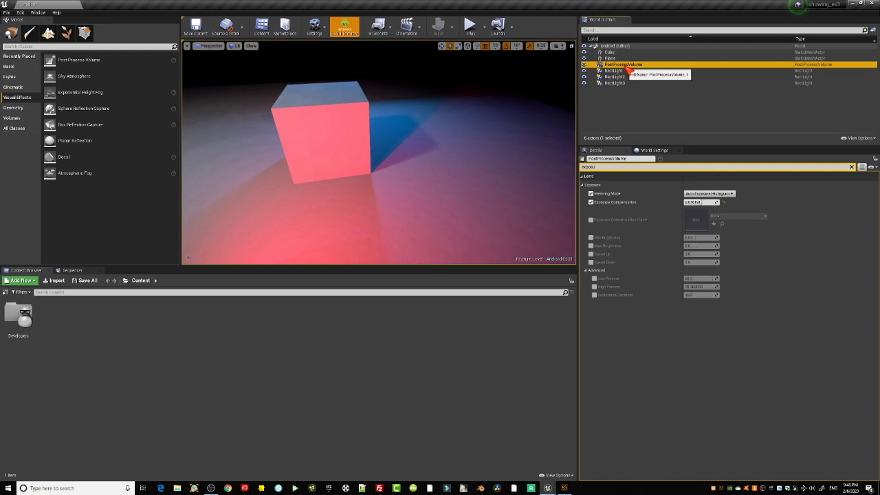
- Play the level again, fly around the cube to view its lit faces, and stop playing
left_click(470, 29)
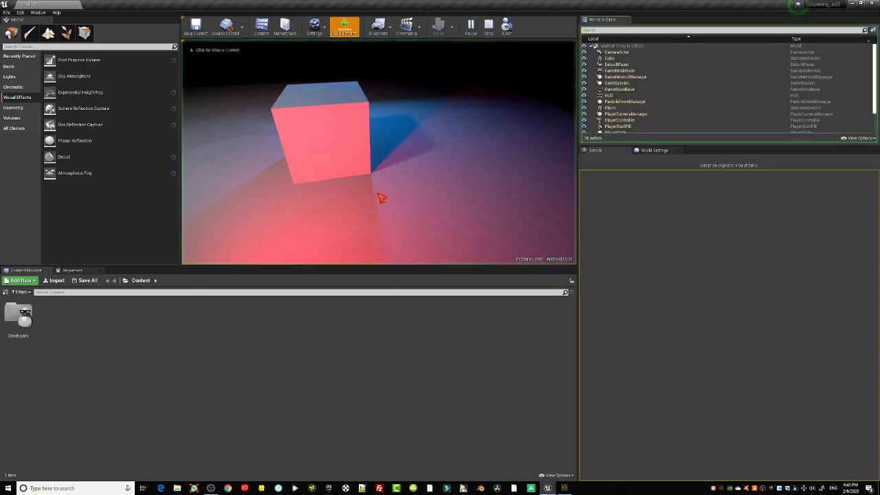
key("w")
key("a")
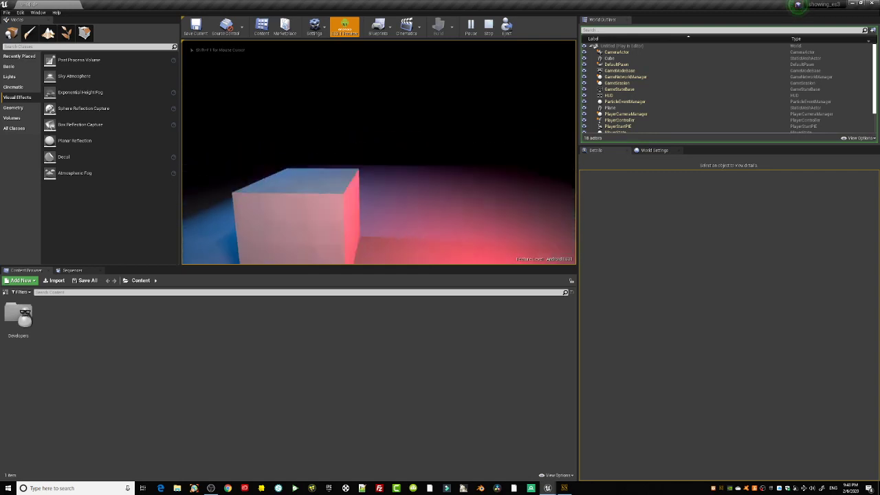
key("Escape")
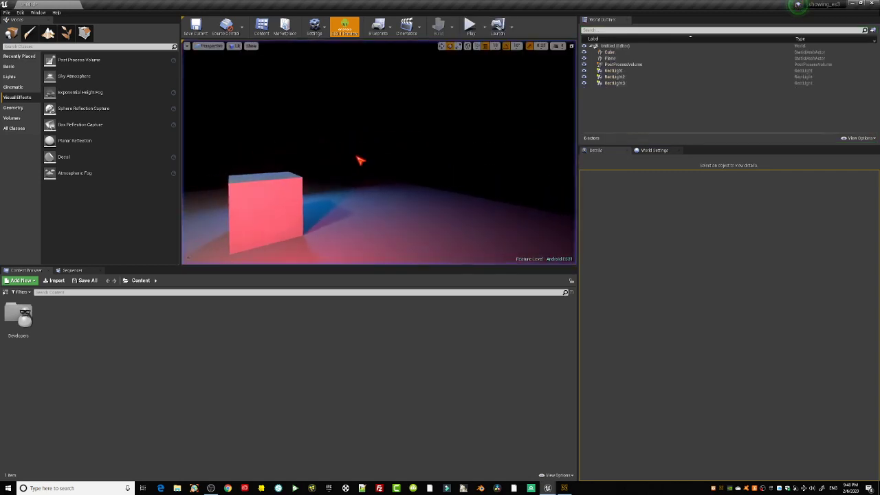
- Delete the PostProcessVolume and examine the cube and its coloured shadows without it
left_click(614, 65)
left_click(396, 168)
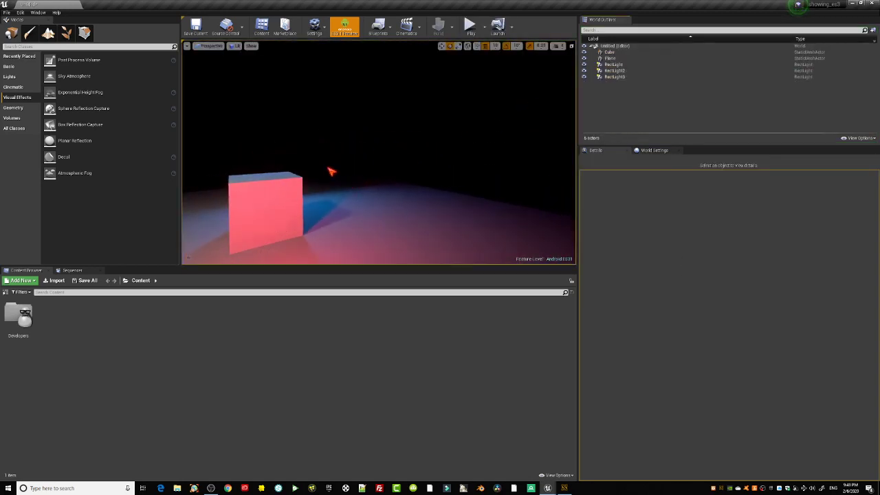
right_click_drag(330, 171, 336, 206)
middle_click_drag(337, 167, 337, 101)
middle_click_drag(386, 190, 339, 224)
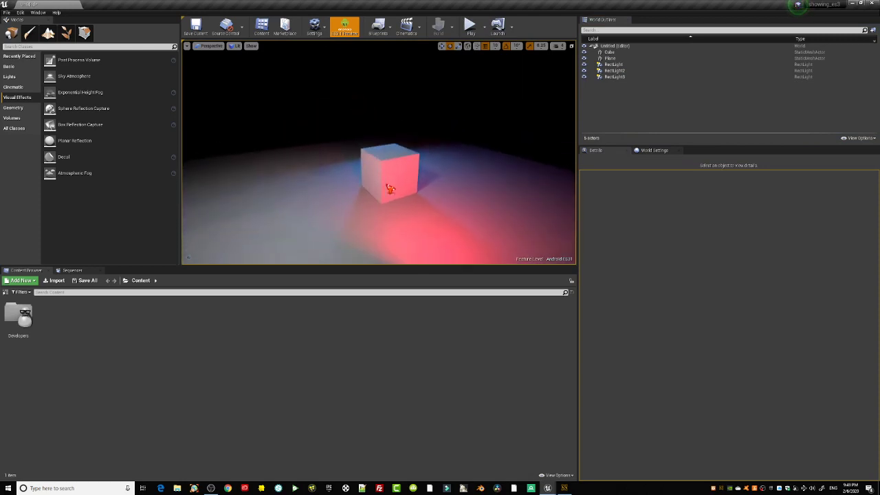
left_click_drag(390, 189, 407, 190)
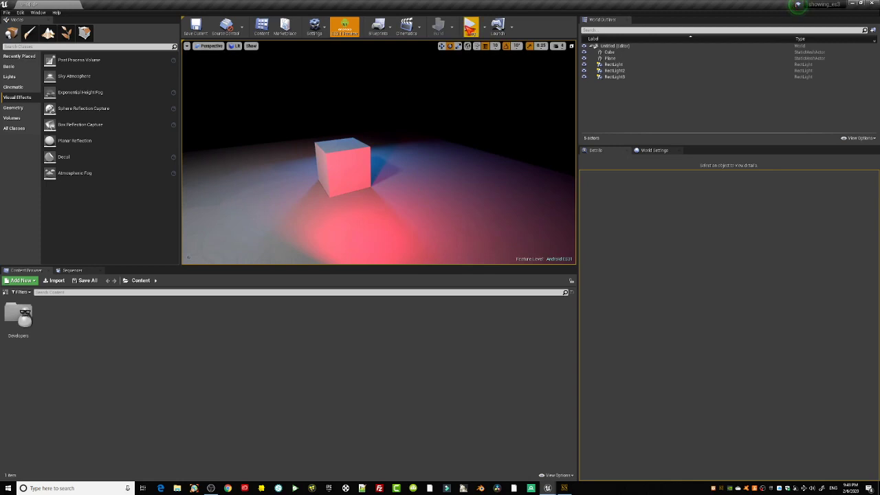
- Briefly play the level without the PostProcessVolume, stop it, and undo the volume's deletion
left_click(470, 26)
key("Escape")
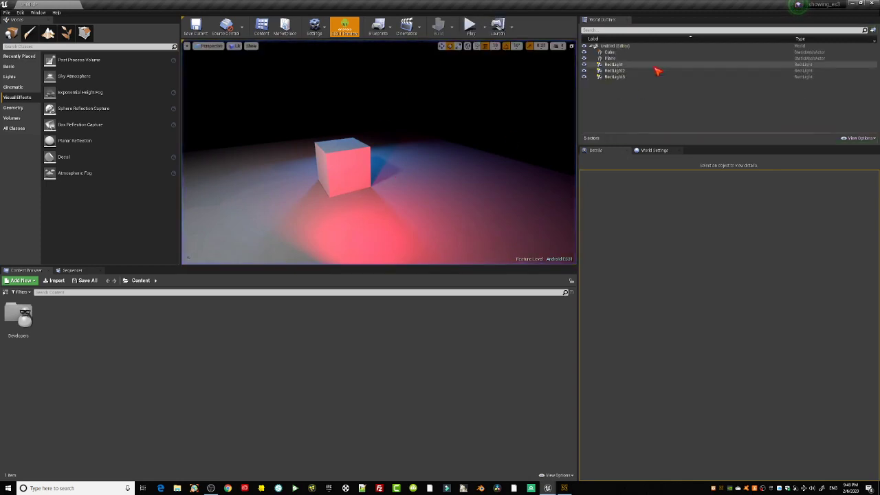
key("ctrl+z")
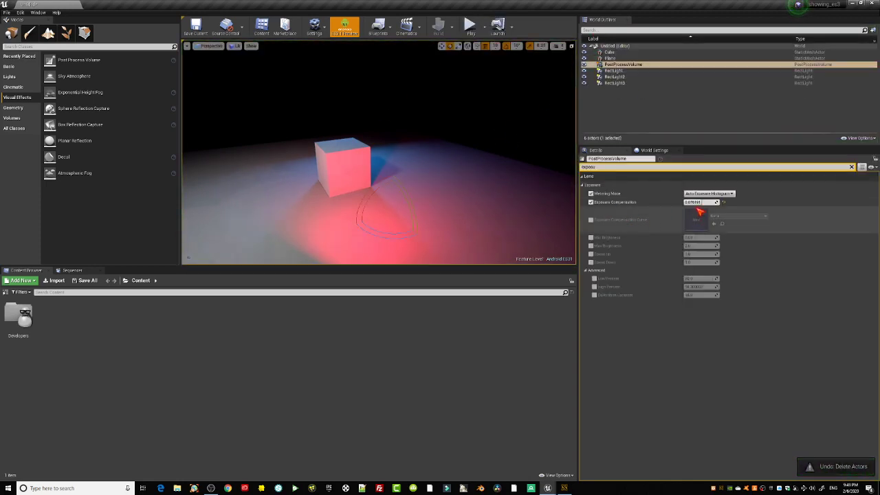
- Raise the PostProcessVolume's exposure compensation slightly, and compare the scene by deleting the volume and undoing the deletion
mouse_move(699, 202)
left_mouse_down()
mouse_move(729, 202)
mouse_move(702, 202)
left_mouse_up()
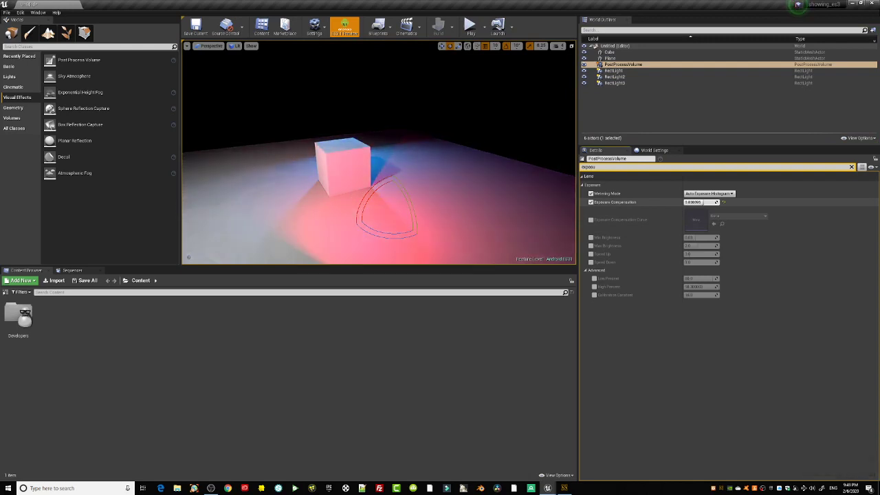
left_click_drag(703, 202, 709, 202)
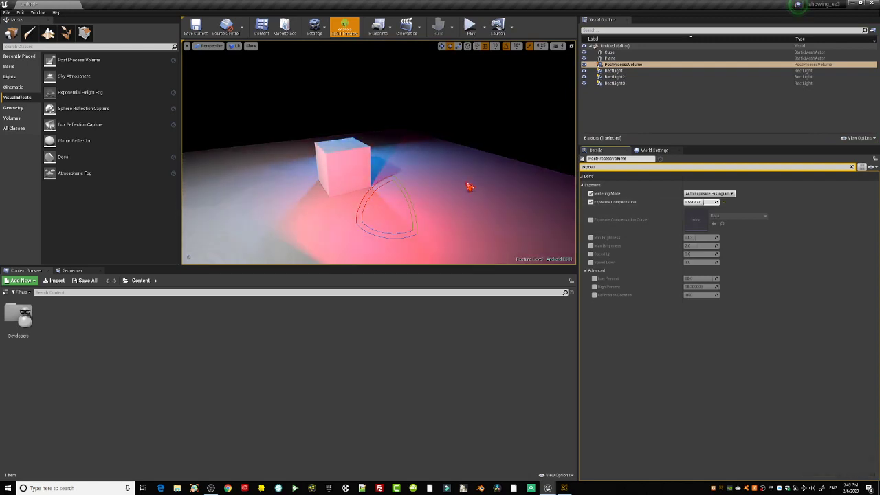
left_click(613, 58)
left_click(616, 65)
key("Delete")
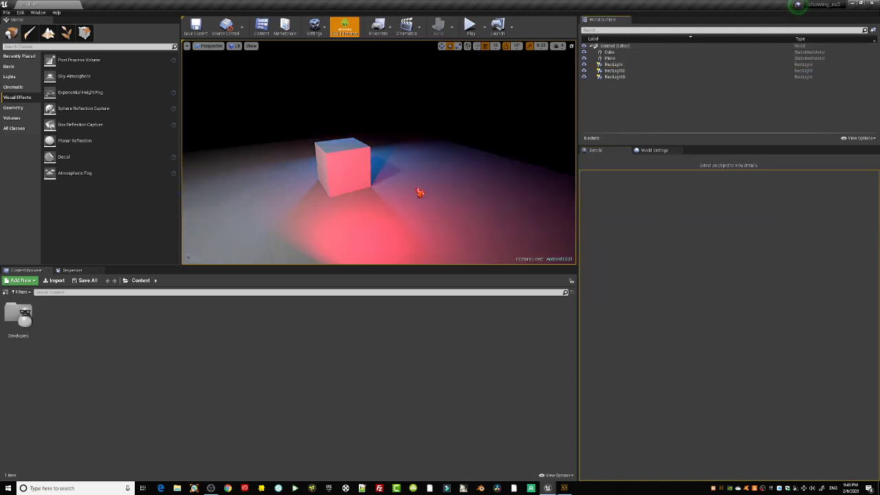
key("ctrl+z")
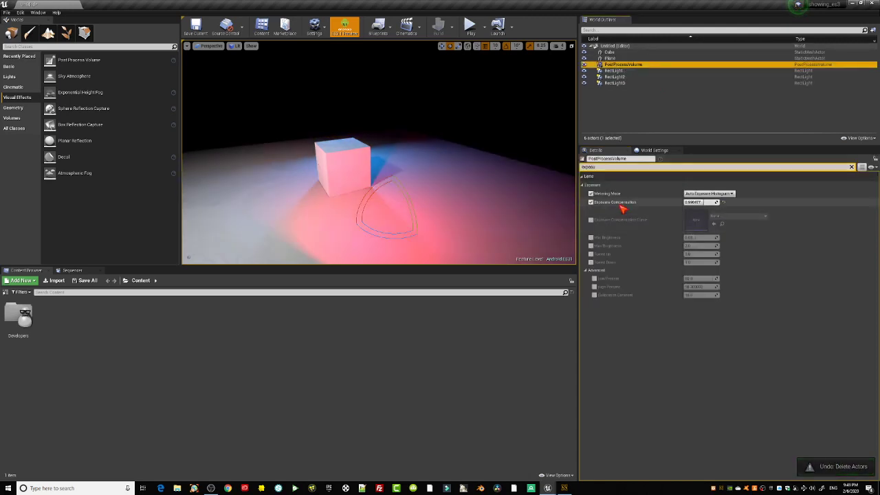
- Set the PostProcessVolume's exposure compensation to 3
left_click_drag(692, 202, 690, 202)
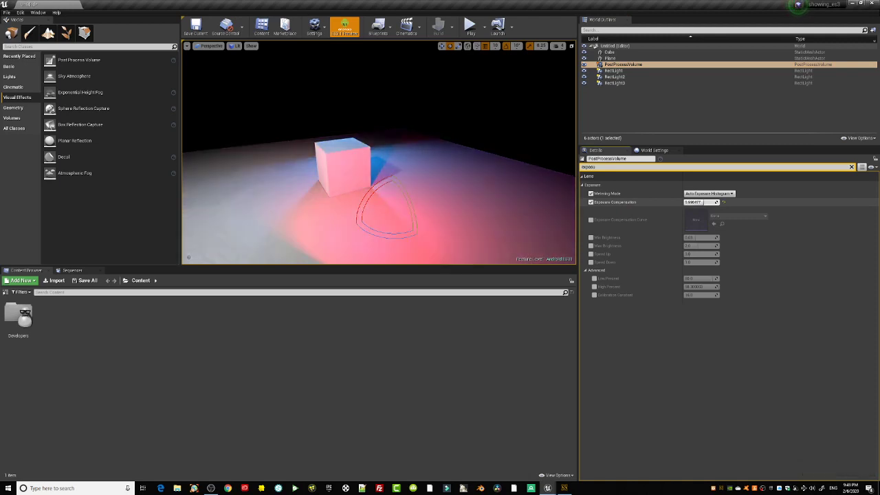
right_click_drag(447, 137, 481, 186)
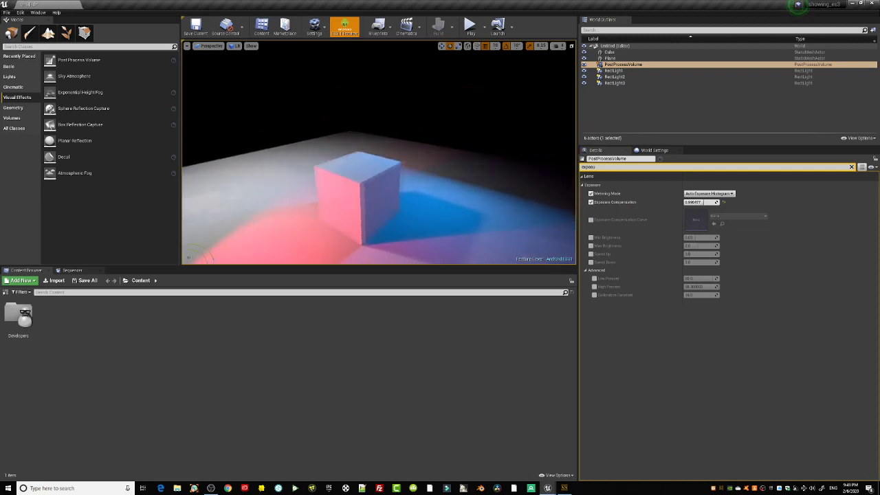
left_click_drag(486, 180, 428, 177)
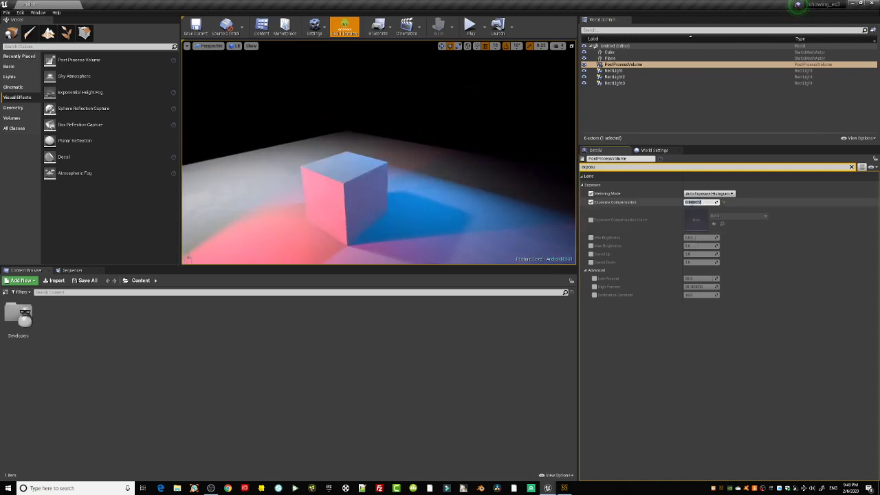
left_click(692, 202)
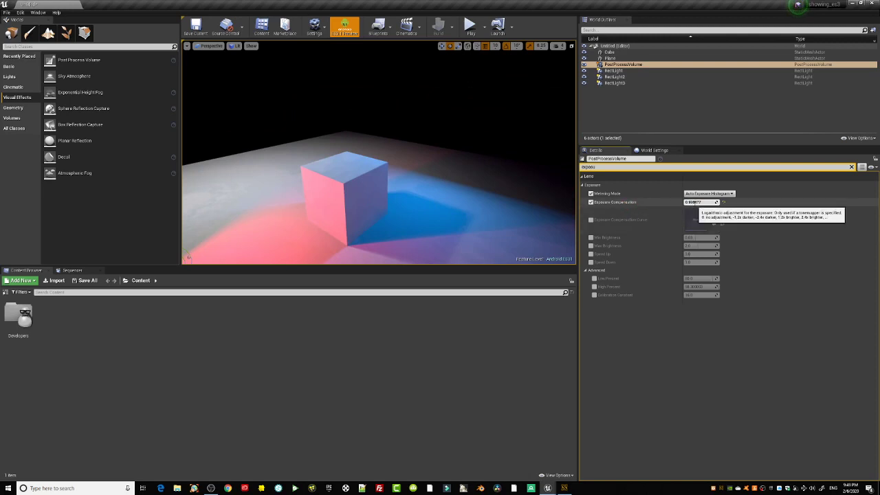
left_click_drag(701, 202, 595, 203)
type("3")
key("Return")
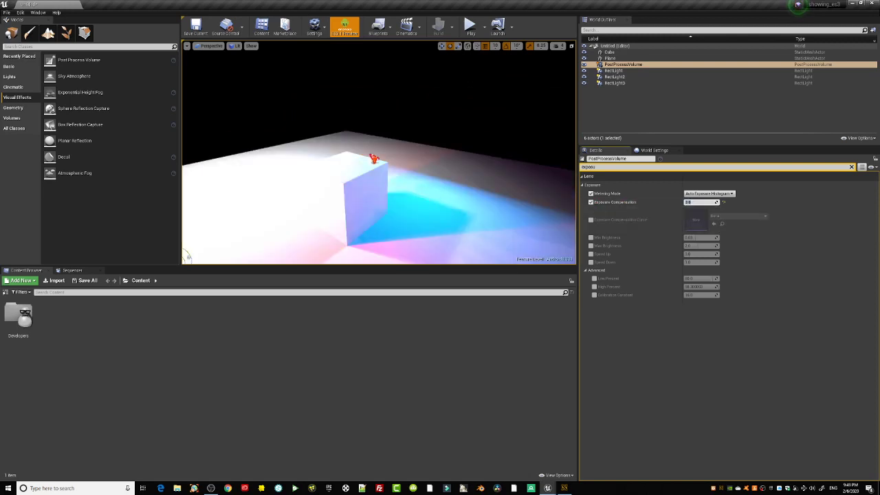
- Play the level in the viewport, fly around the cube to examine its lighting and shadows, and stop playing
right_click_drag(374, 158, 329, 179)
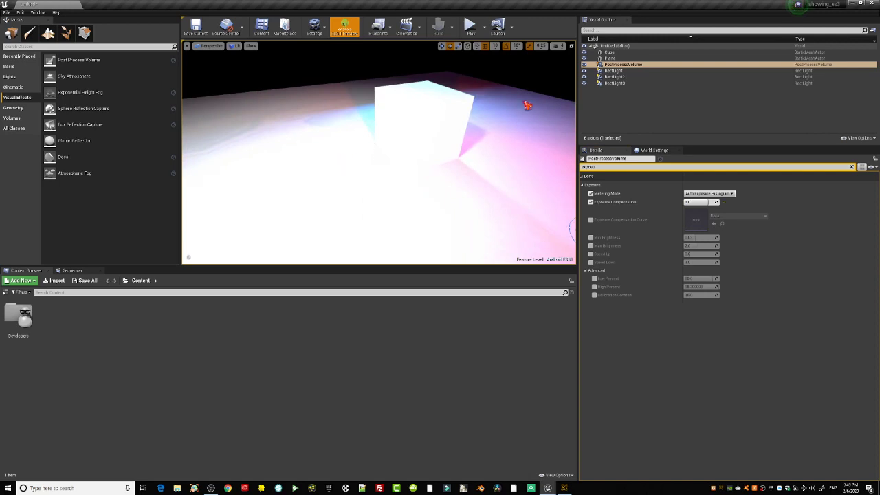
key("alt+p")
left_click(457, 199)
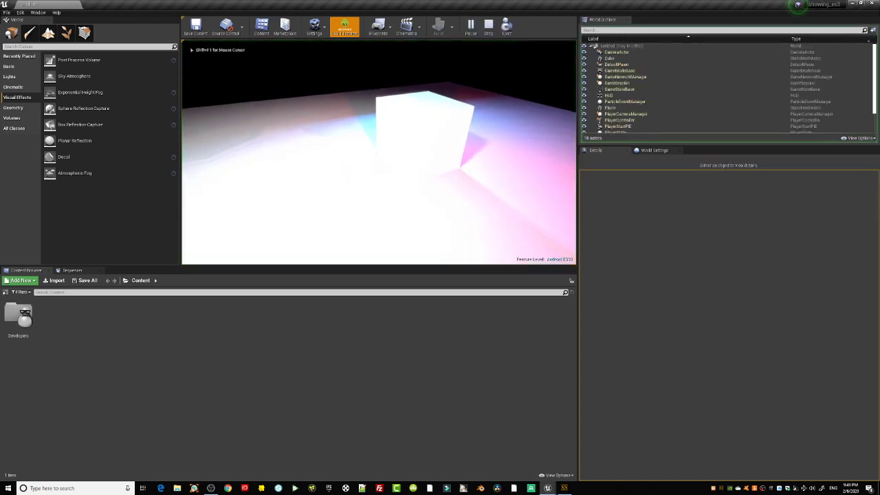
key("s")
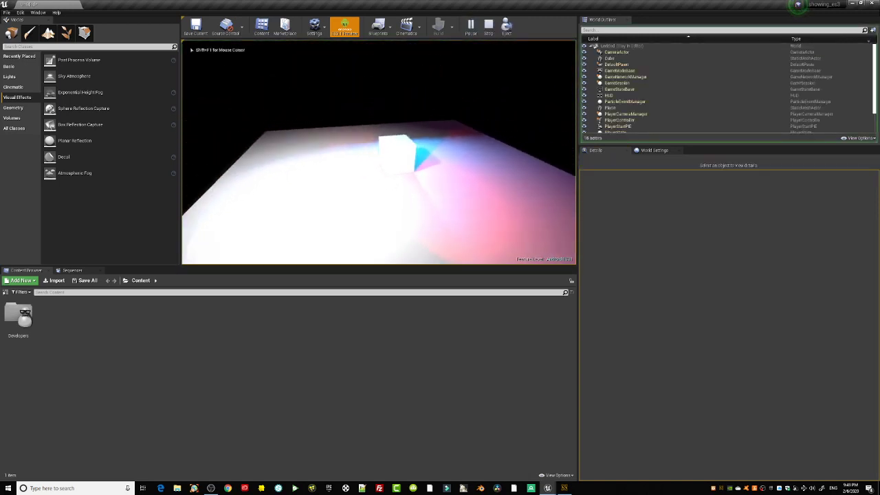
key("w")
key("s")
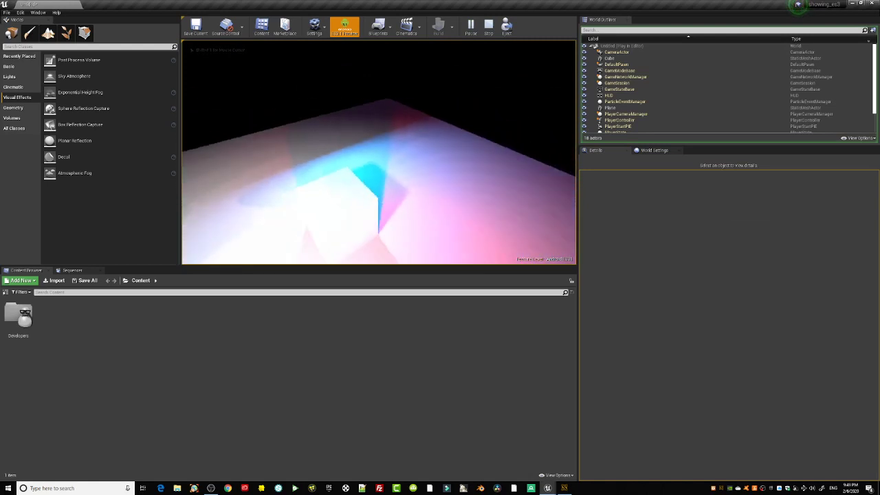
key("w")
key("d")
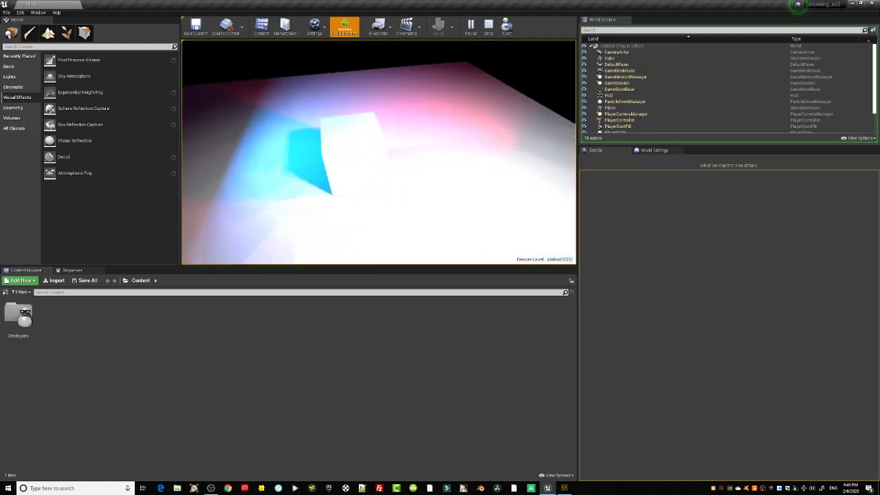
key("w")
key("s")
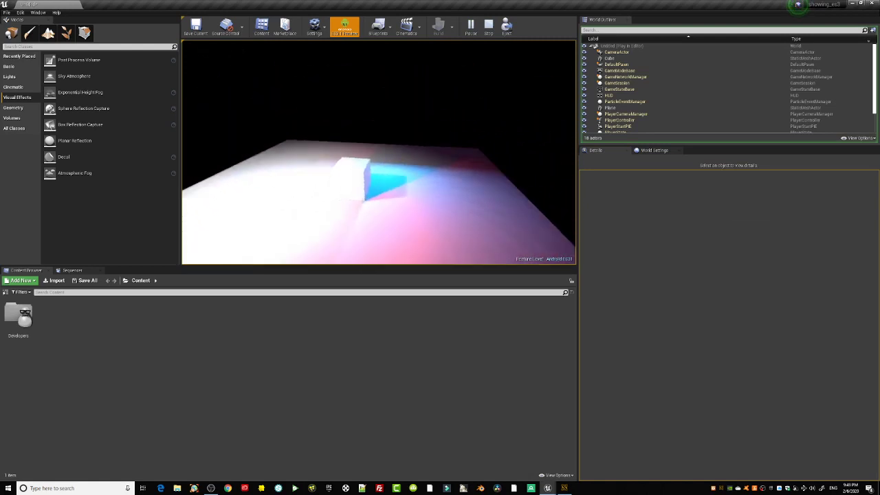
key("w")
key("w")
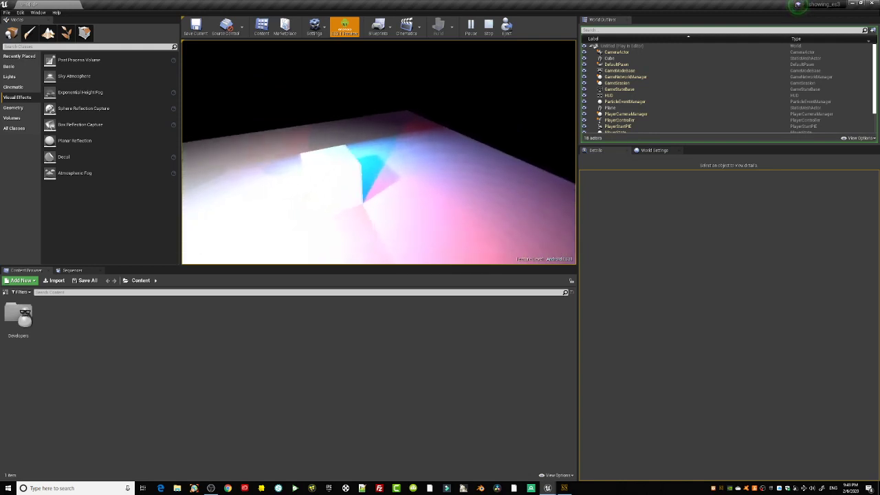
key("s")
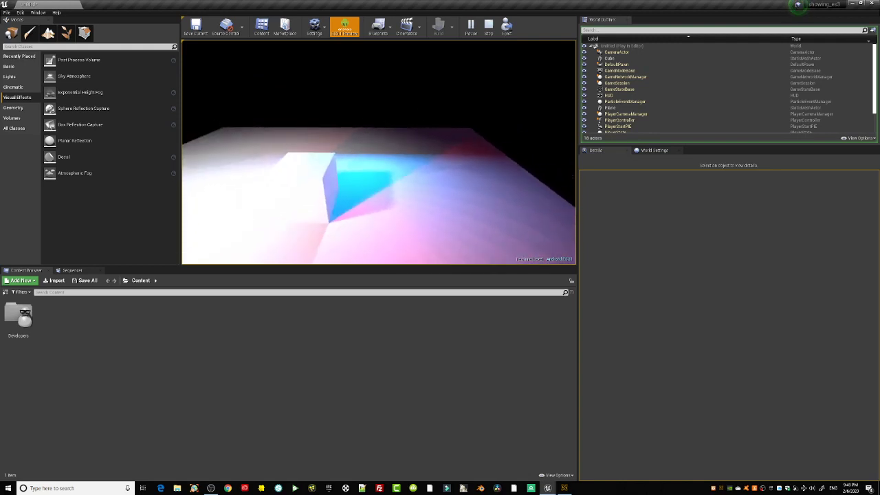
key("Escape")
- Show the FPS counter in the viewport and check it while briefly playing the level around the cube
left_click(187, 46)
left_click(199, 75)
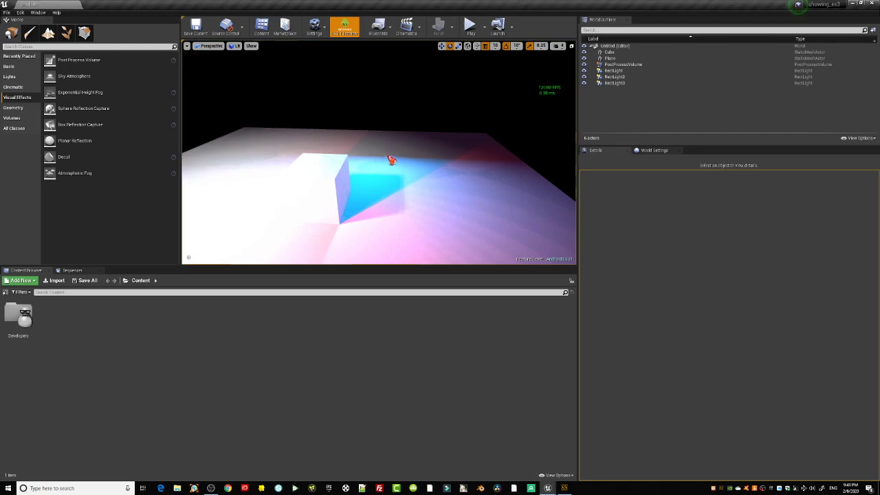
left_click(469, 26)
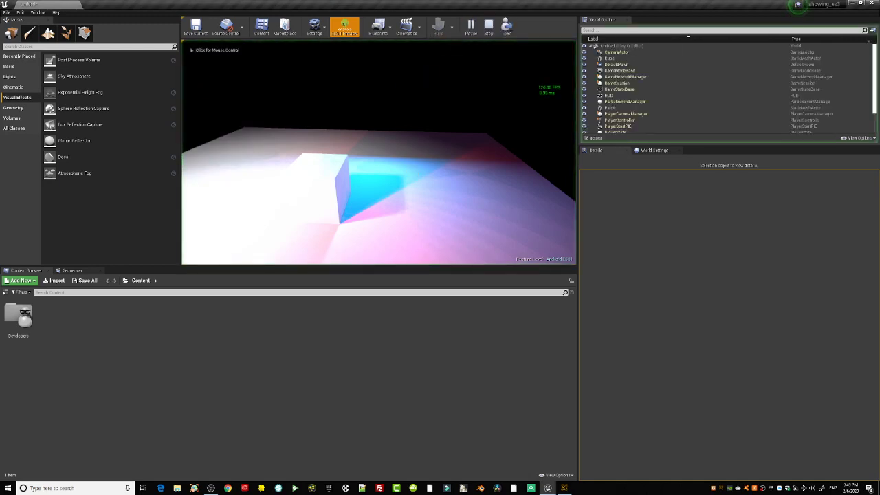
left_click(377, 152)
key("s")
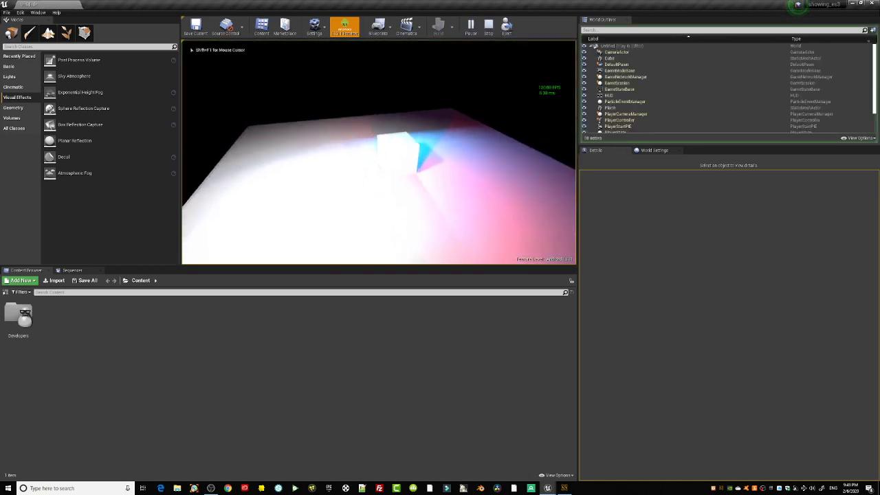
key("w")
key("s")
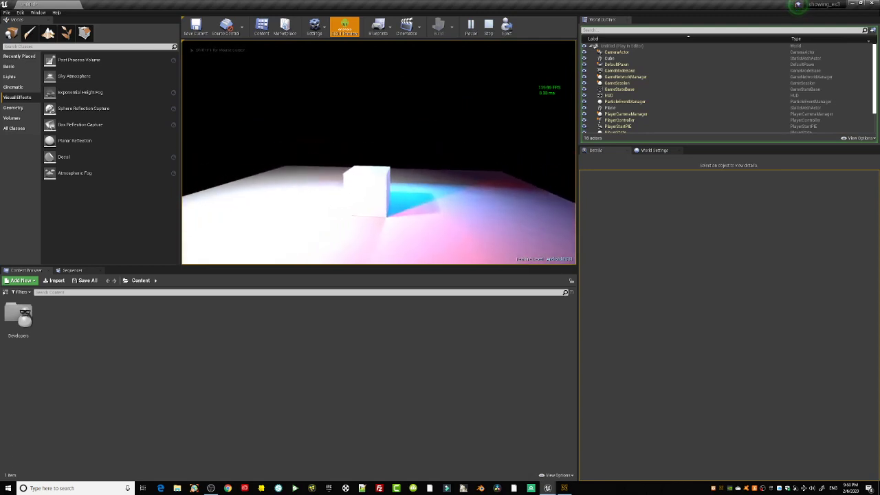
key("Escape")
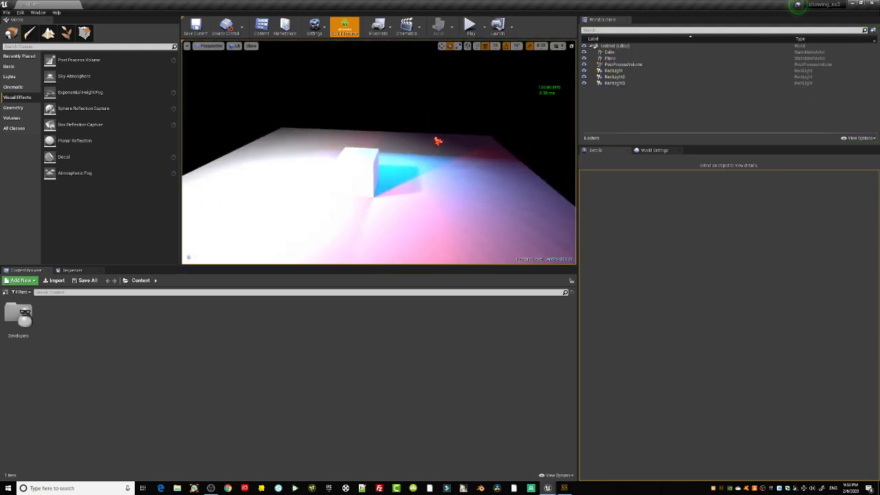
- Reselect the PostProcessVolume and examine the cube and its coloured shadows from several angles
left_click(631, 65)
key("a")
right_click_drag(426, 179, 389, 180)
key("a")
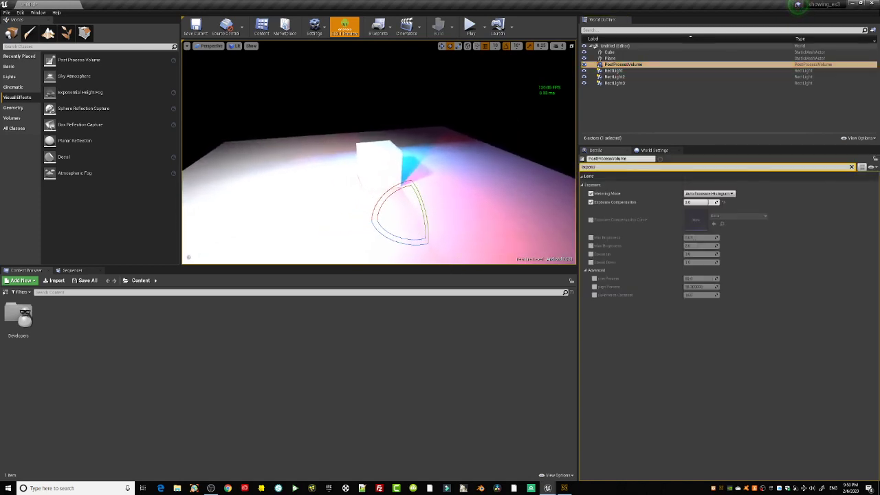
left_click(612, 65)
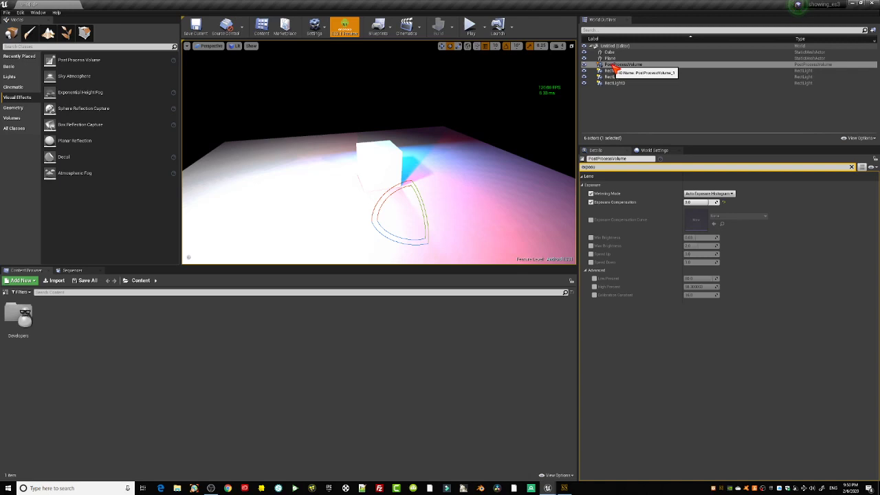
right_click_drag(486, 173, 474, 167)
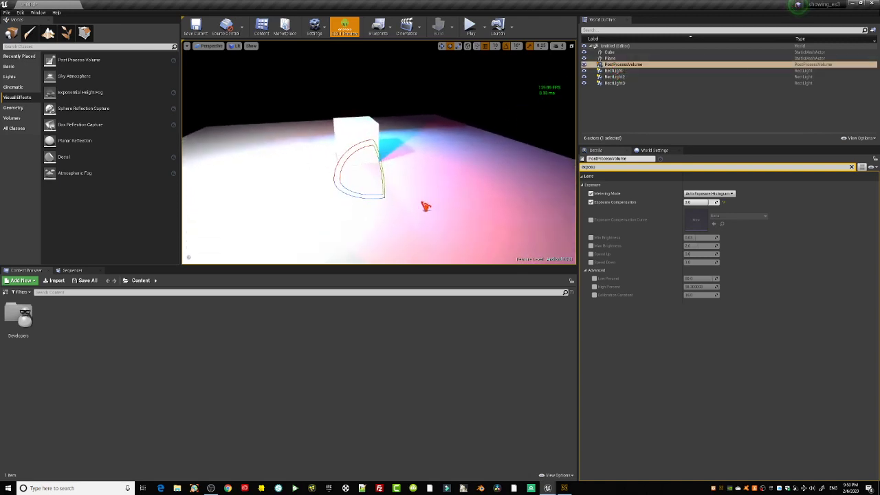
right_click_drag(424, 213, 402, 201)
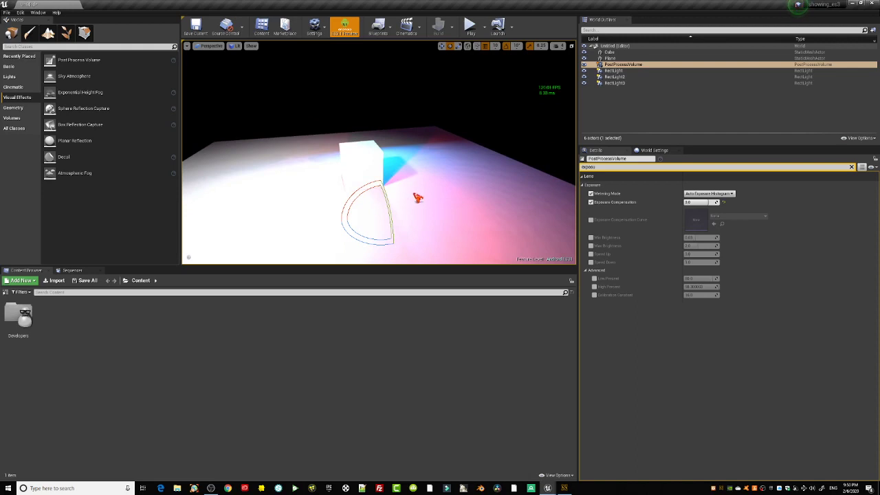
left_click(611, 66)
right_click_drag(401, 201, 405, 199)
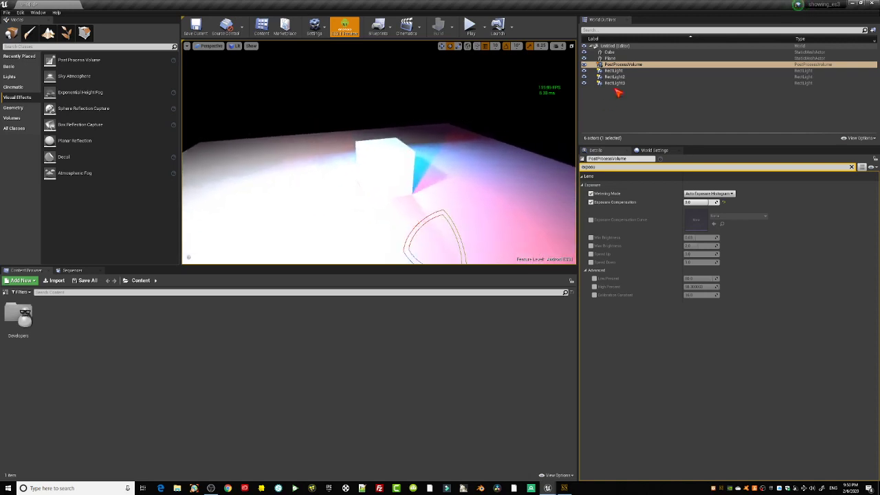
- Toggle repeatedly between the standard and Android ES 3.1 previews to compare the cube's exposure, ending in Android ES 3.1
left_click(349, 33)
left_click(354, 33)
left_click(349, 33)
left_click(349, 32)
left_click(347, 29)
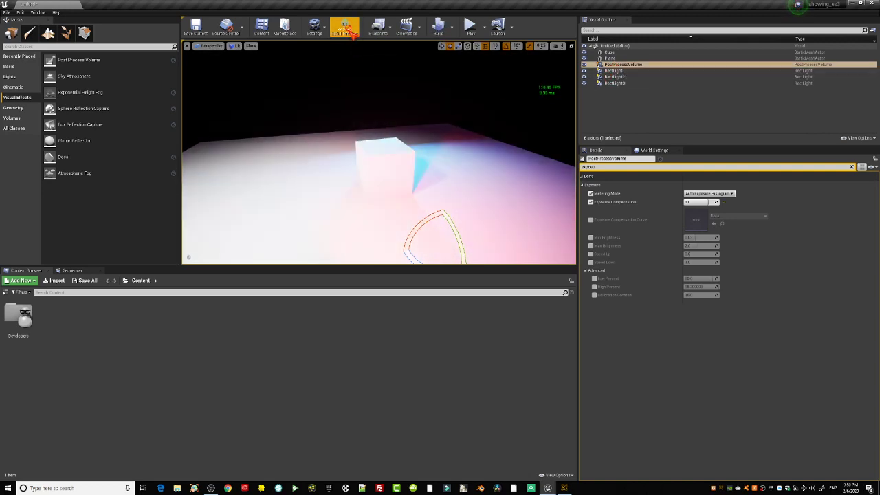
left_click(347, 29)
left_click(348, 30)
middle_click_drag(389, 129, 426, 186)
left_click_drag(323, 123, 309, 110)
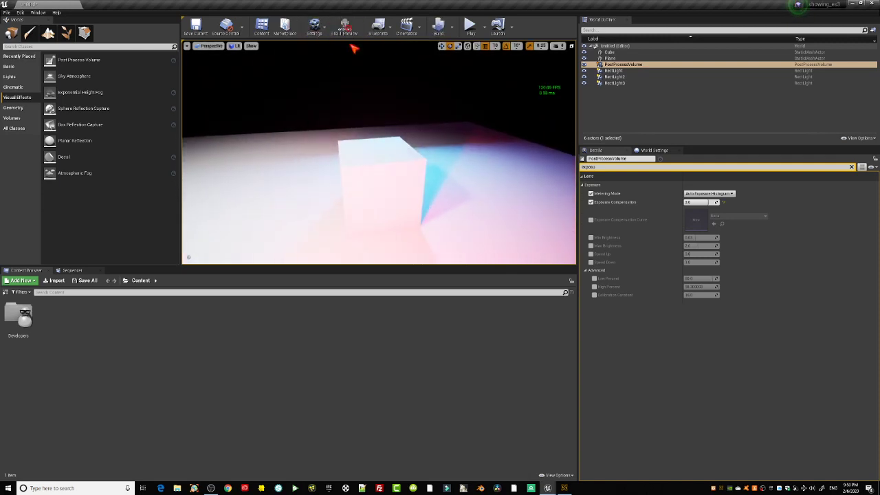
left_click(347, 31)
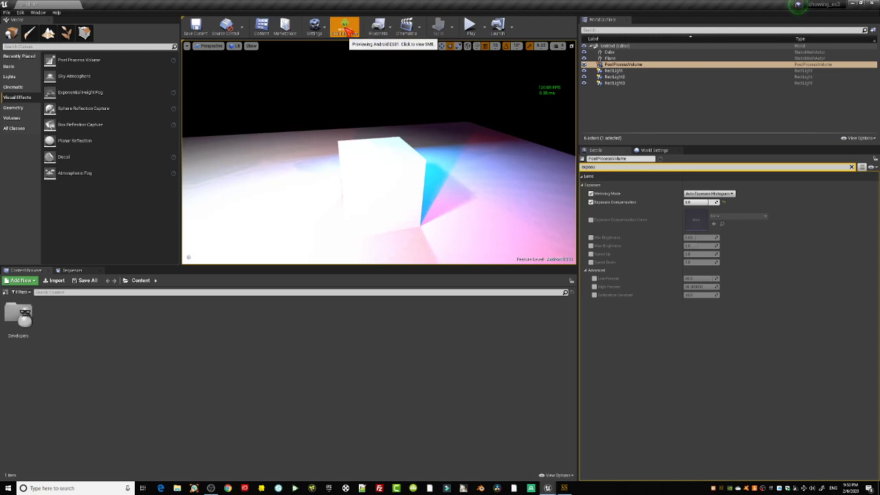
left_click(349, 30)
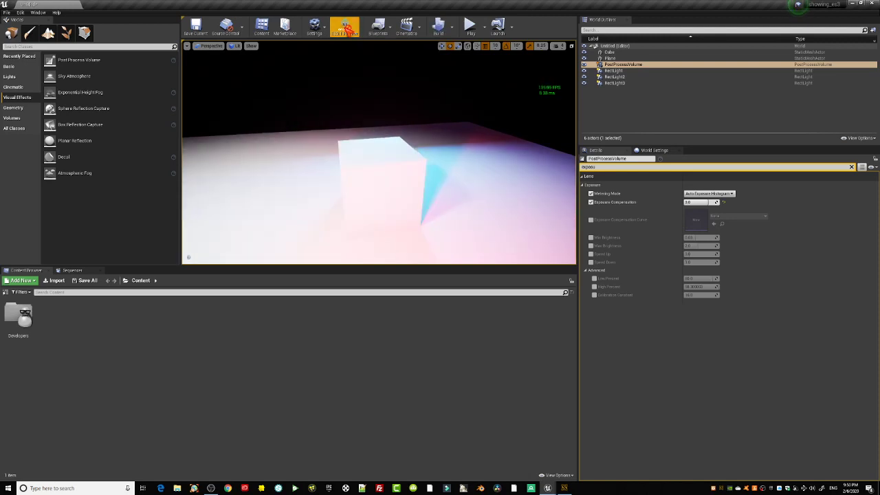
left_click(348, 30)
- Delete the PostProcessVolume and view the cube's red-lit side without it
left_click(610, 59)
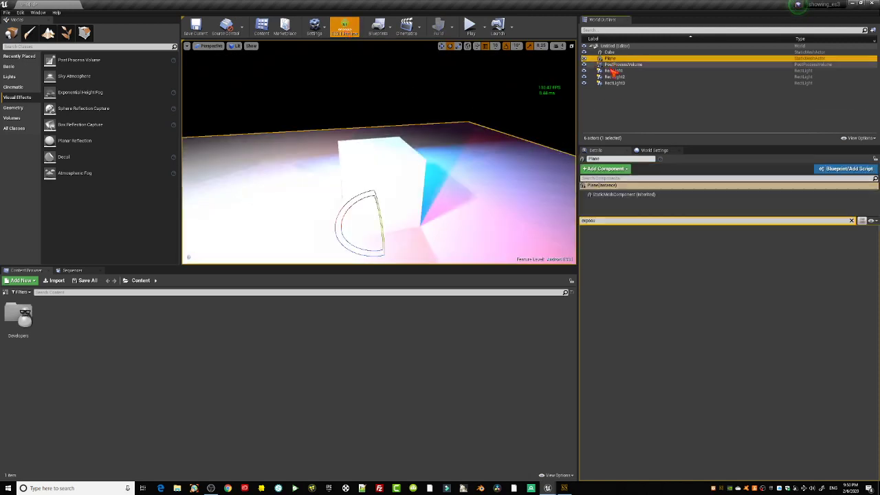
left_click(622, 65)
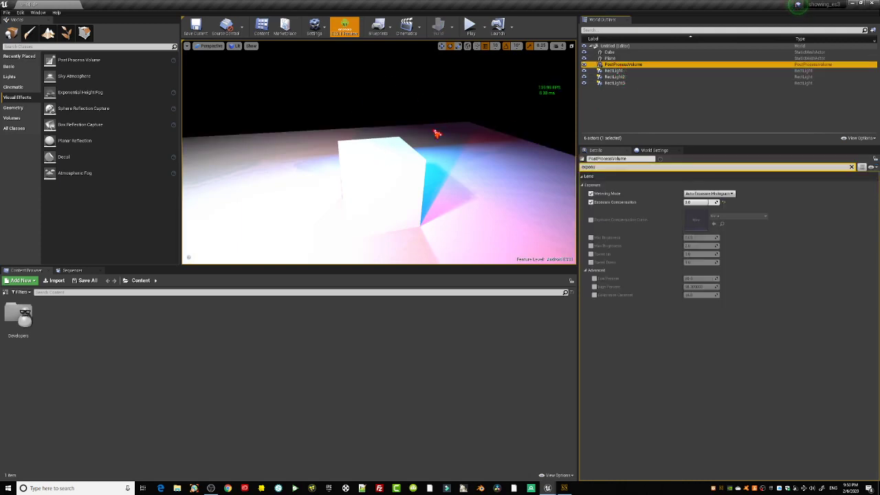
key("Delete")
left_click_drag(356, 148, 344, 164)
middle_click_drag(356, 172, 385, 131)
left_click_drag(361, 145, 355, 172)
- Compare the previews without the PostProcessVolume, finishing with the Android ES 3.1 preview turned off
left_click(347, 28)
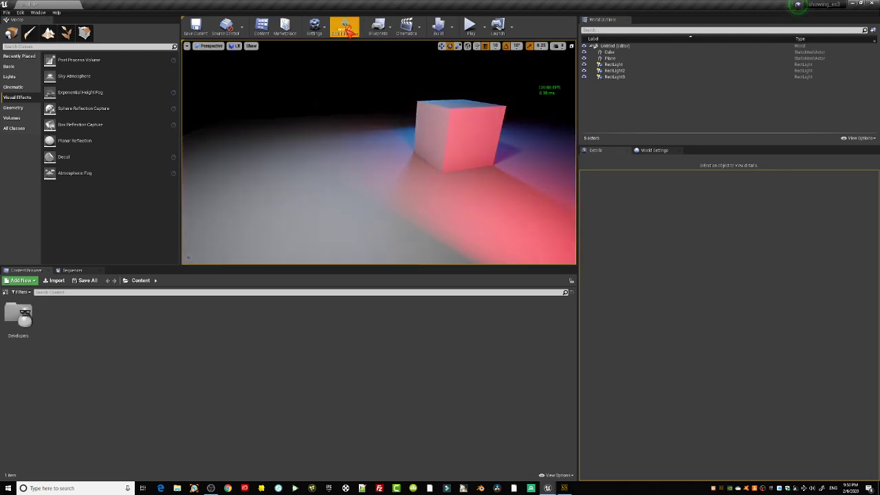
left_click(351, 36)
left_click(351, 35)
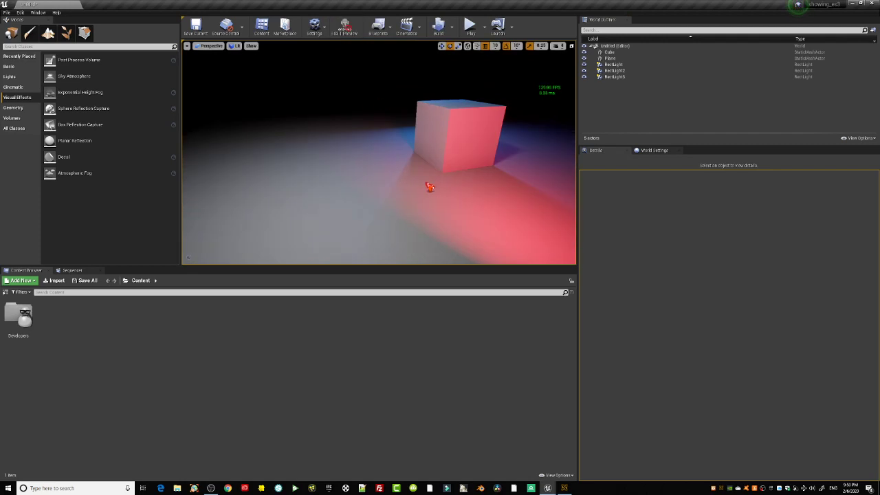
- Examine the cube's red-lit side and floor shadows while briefly comparing the standard and Android ES 3.1 previews
middle_click_drag(429, 188, 481, 183)
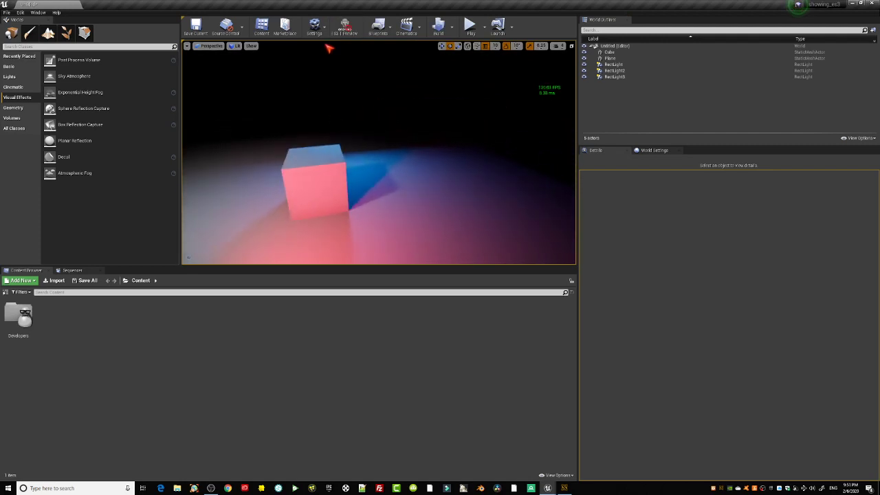
left_click(346, 31)
left_click(349, 33)
middle_click_drag(373, 188, 365, 206)
mouse_move(364, 189)
left_mouse_down()
mouse_move(365, 226)
mouse_move(365, 189)
left_mouse_up()
right_click_drag(365, 189, 363, 186)
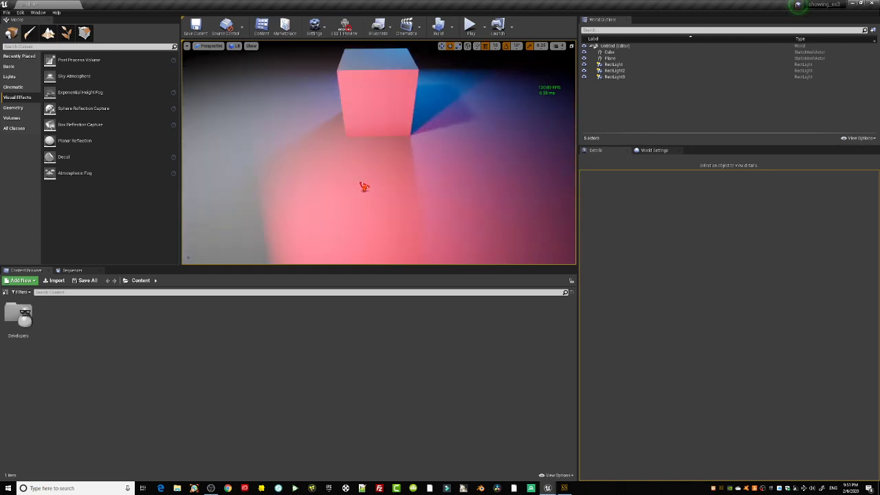
middle_click_drag(363, 186, 379, 71)
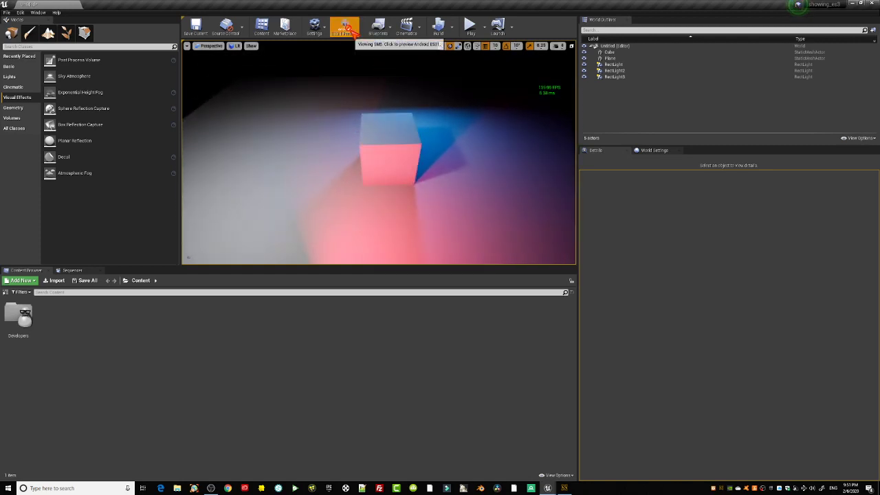
- Examine the cube from above and from a low angle, comparing its lighting in the Android ES 3.1 and standard previews
left_click_drag(415, 144, 412, 172)
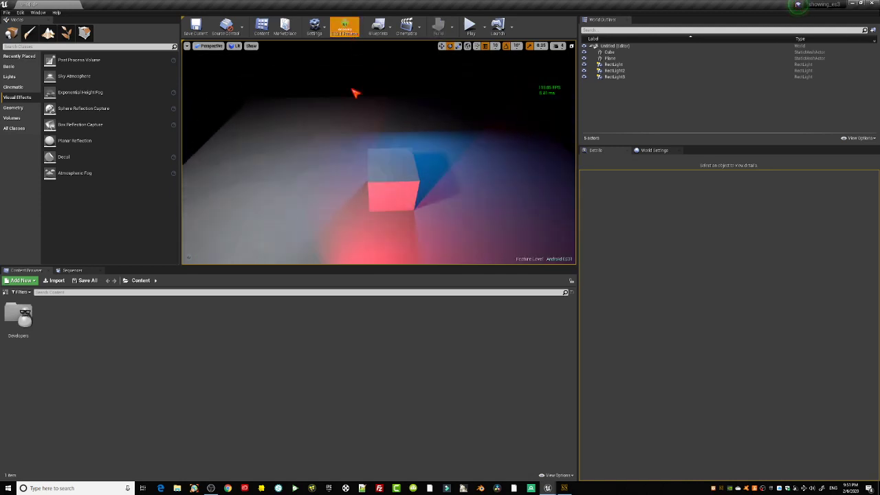
key("w")
right_click_drag(398, 158, 414, 192)
key("d")
key("a")
key("s")
key("w")
key("s")
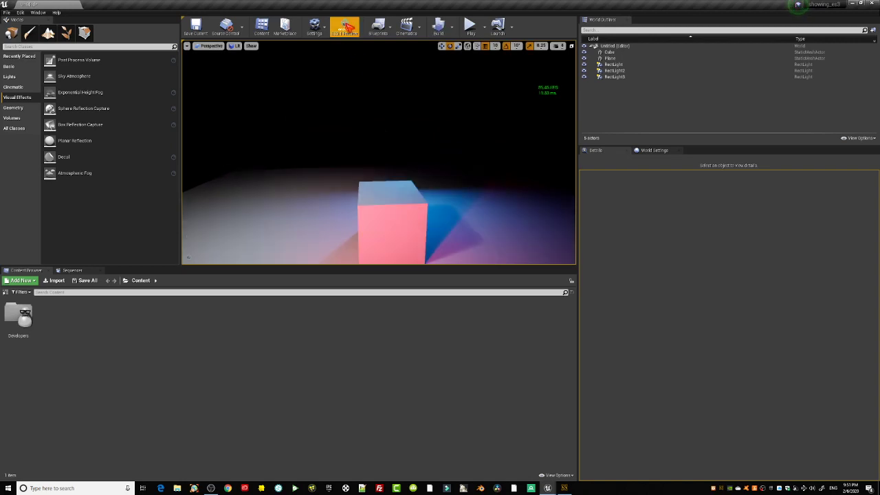
left_click(347, 30)
left_click(347, 31)
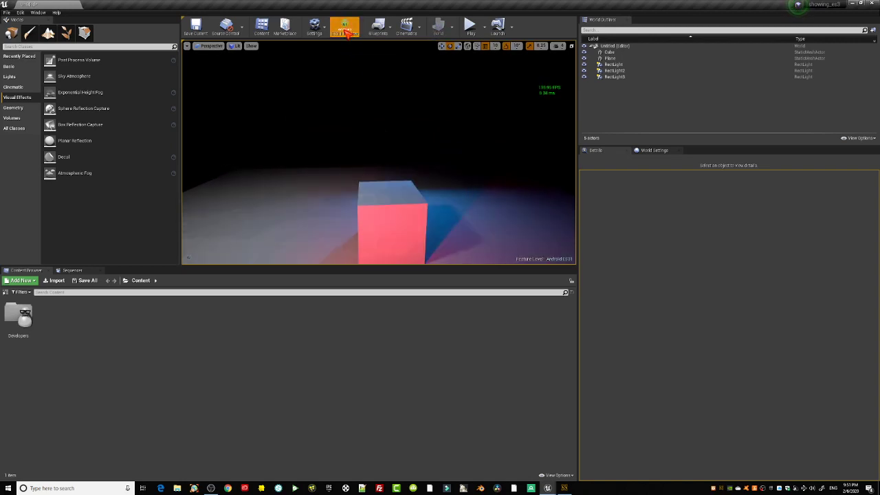
- Orbit to the cube's corner and toggle repeatedly between the standard and Android ES 3.1 previews, ending in Android ES 3.1
left_click_drag(335, 161, 368, 206, "alt")
left_click(345, 29)
left_click(346, 29)
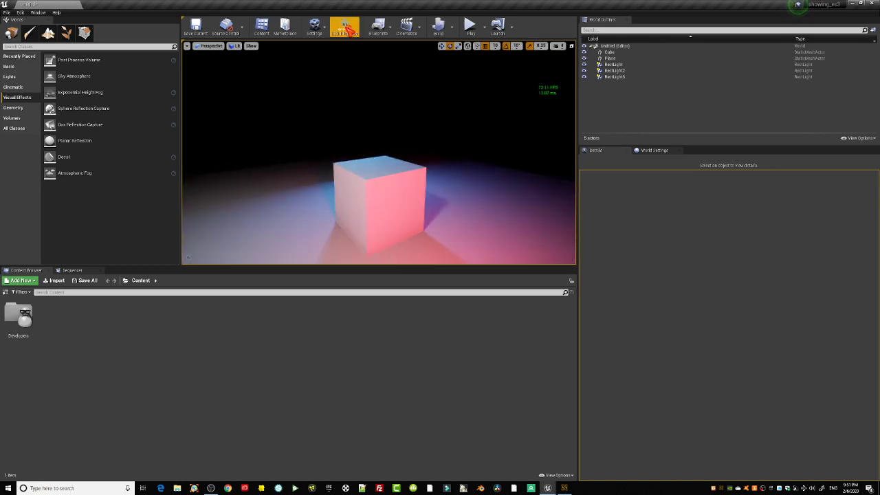
left_click(346, 28)
left_click(347, 27)
left_click(347, 29)
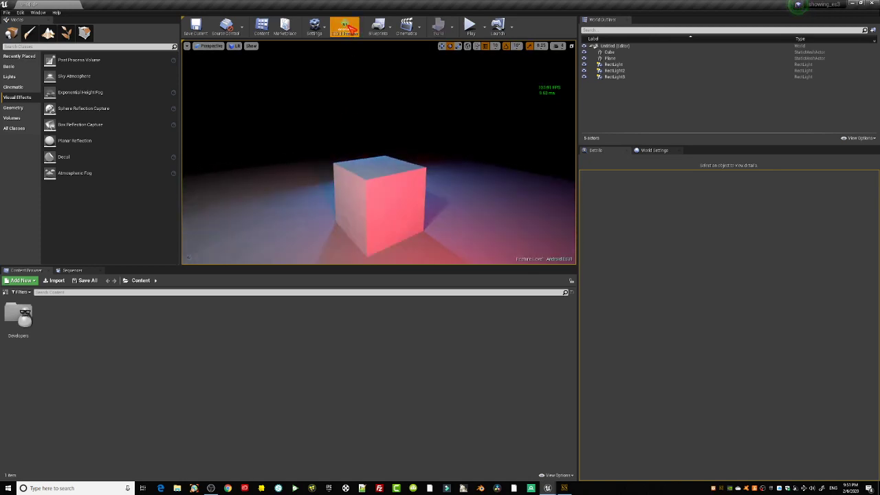
left_click(349, 27)
left_click(349, 26)
left_click(348, 26)
left_click(348, 26)
left_click(351, 28)
left_click(350, 29)
- Compare both previews from a raised view showing the cube's blue shadow, finishing in the Android ES 3.1 preview
right_click_drag(433, 141, 430, 168)
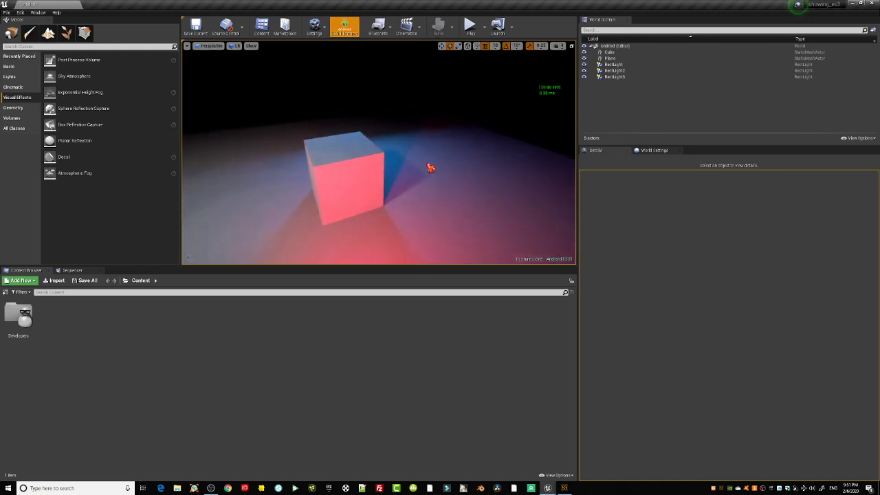
left_click(349, 27)
left_click(349, 29)
left_click(350, 29)
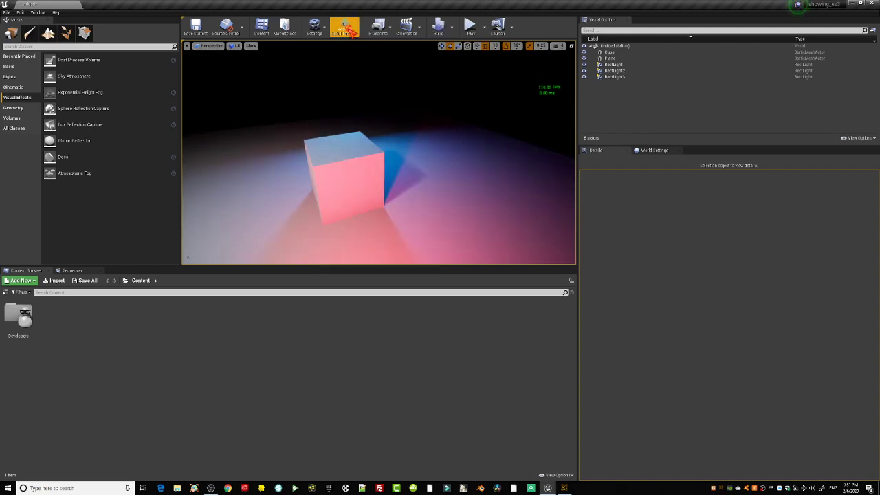
left_click(349, 29)
- Show the content browser's folder tree and create a material named Clay in the Content folder
left_click(6, 293)
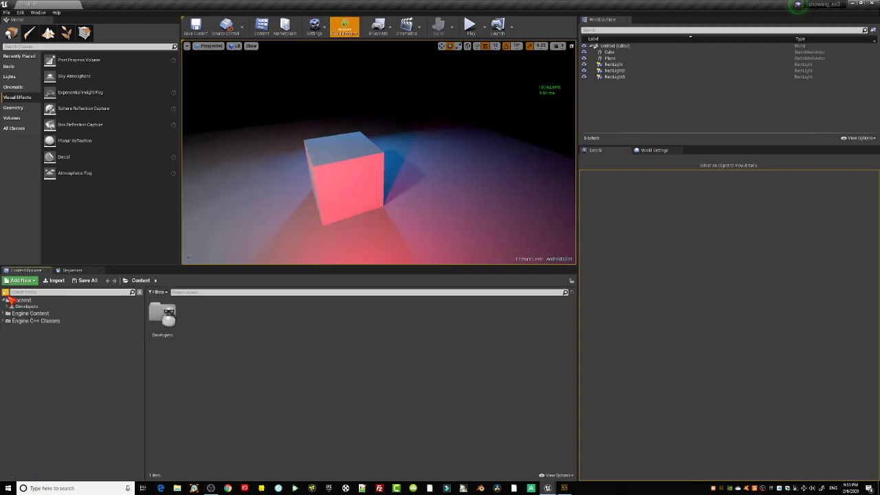
left_click(21, 300)
left_click(20, 281)
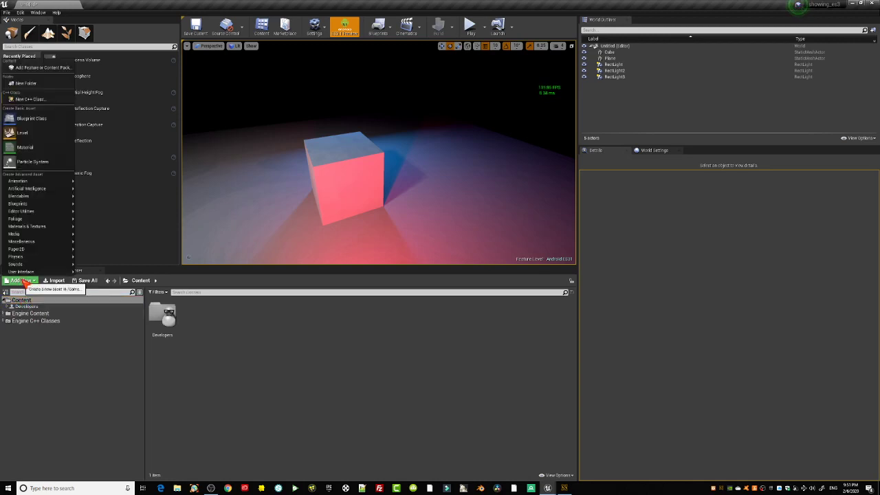
mouse_move(31, 234)
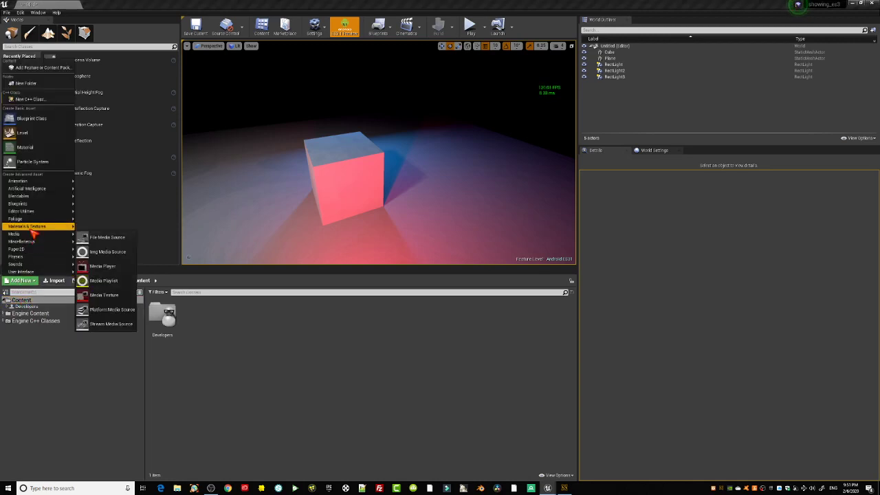
left_click(95, 259)
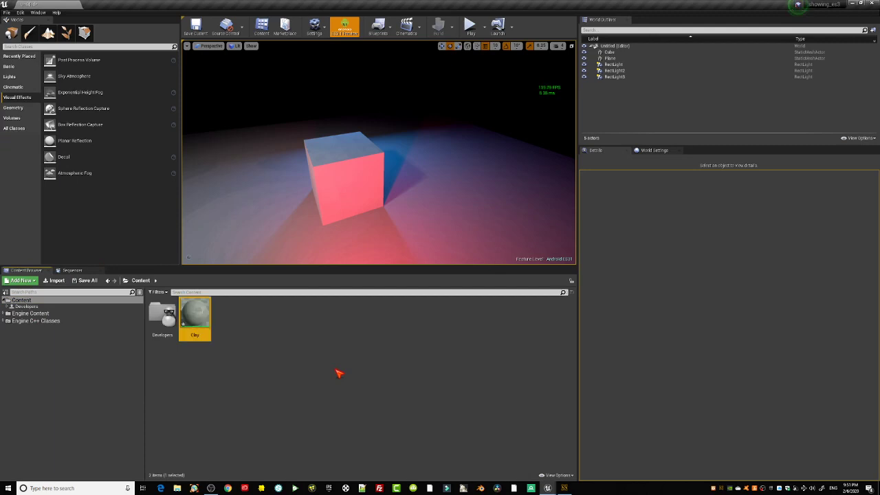
- Open the Clay material, add a Constant3Vector node and connect it to Base Color
double_click(197, 314)
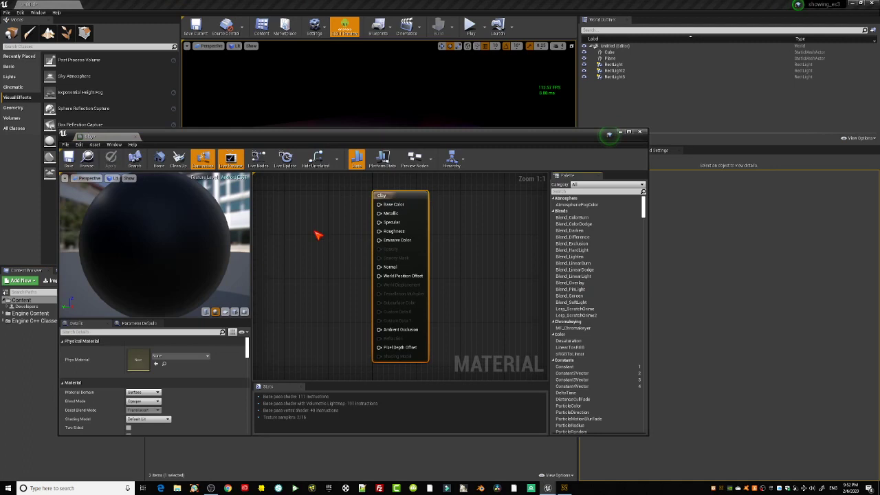
right_click(317, 234)
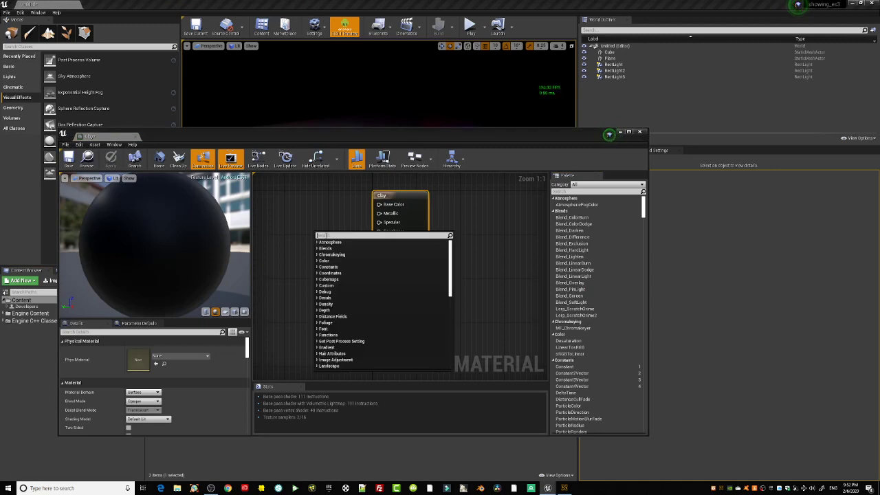
type("con")
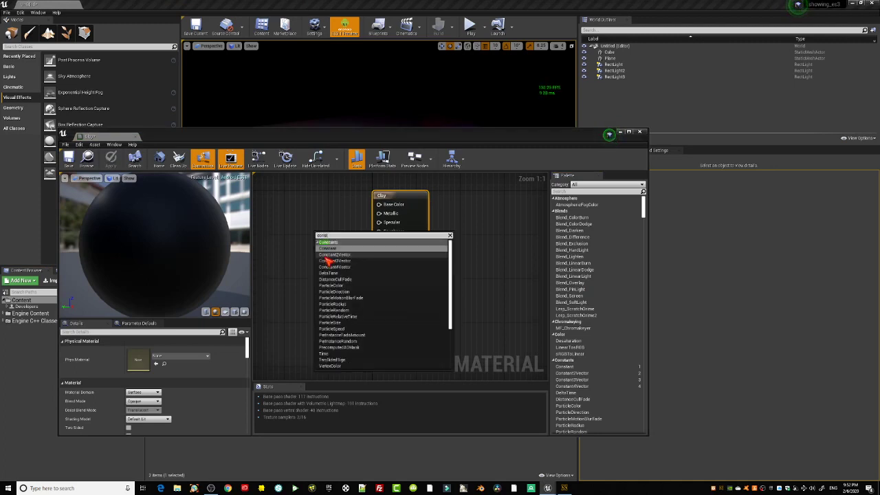
type("st")
left_click(335, 261)
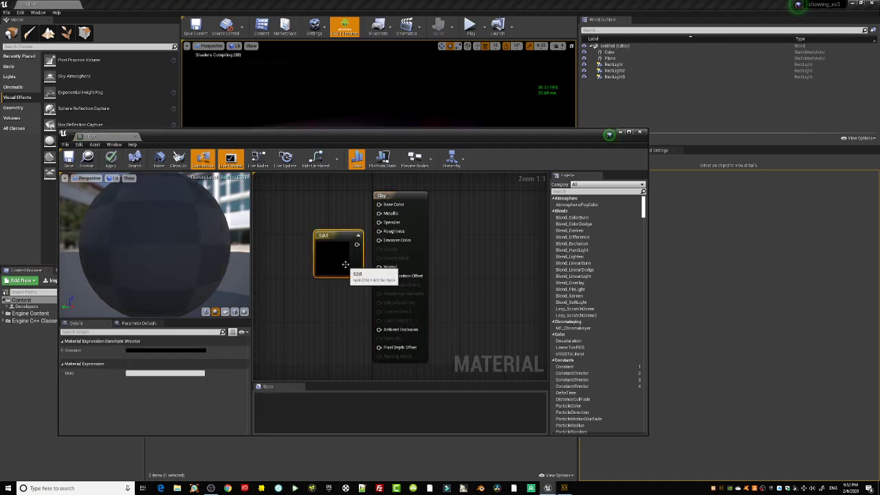
left_click_drag(338, 236, 297, 192)
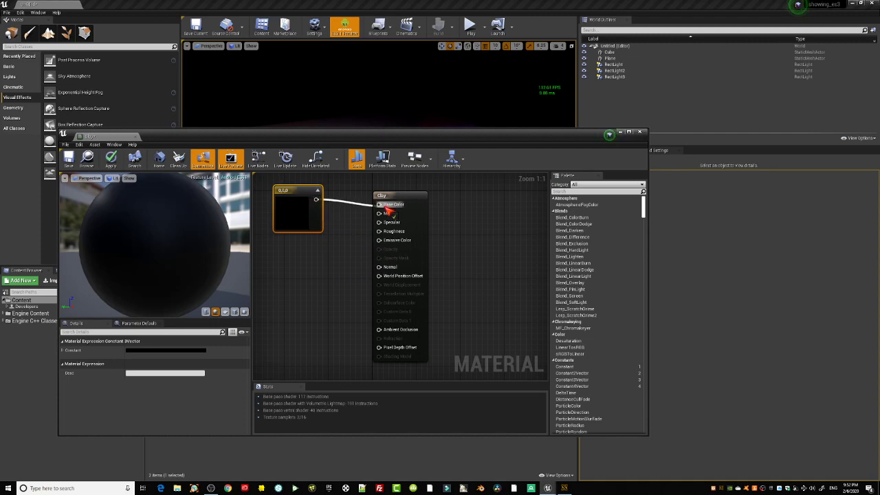
left_click_drag(389, 213, 385, 206)
- Set the Constant3Vector to a bright pinkish red and save the material
left_click(164, 351)
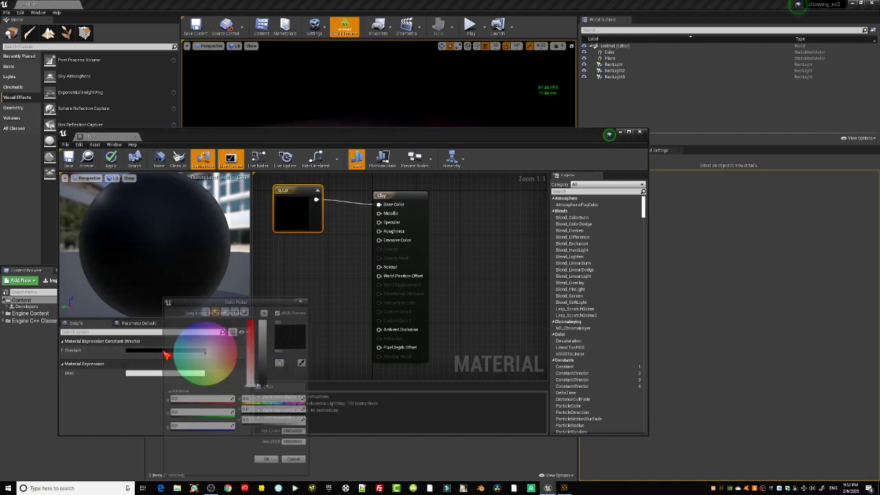
left_click(237, 354)
left_click(269, 462)
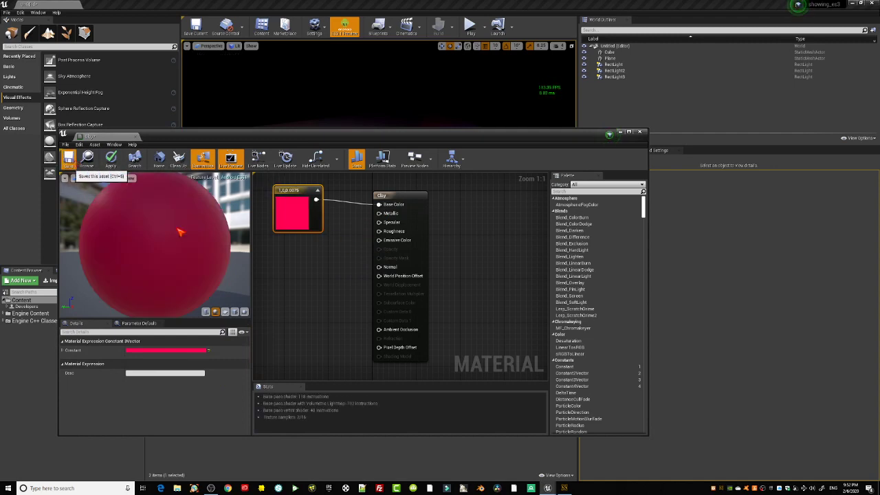
key("ctrl+s")
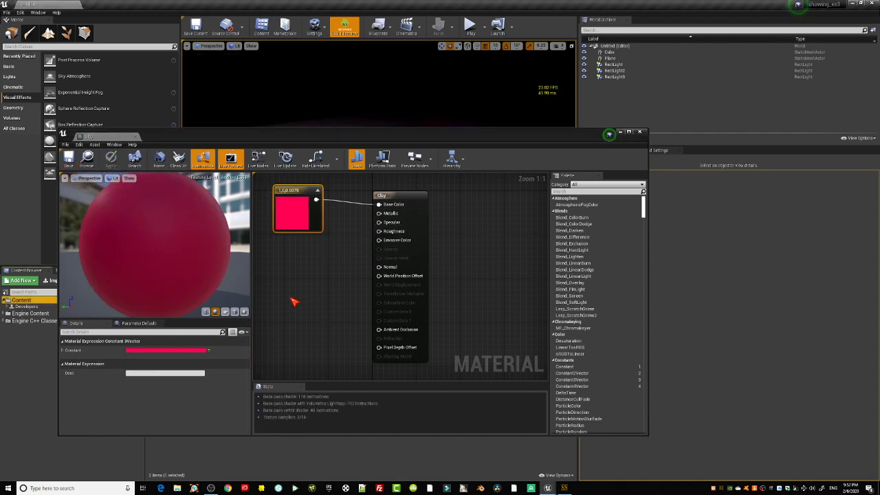
- Wire a constant of 0 into Roughness and a constant of 1 into Specular, and save and close the Clay material
left_click(296, 307)
left_click_drag(304, 320, 383, 232)
left_click(306, 260)
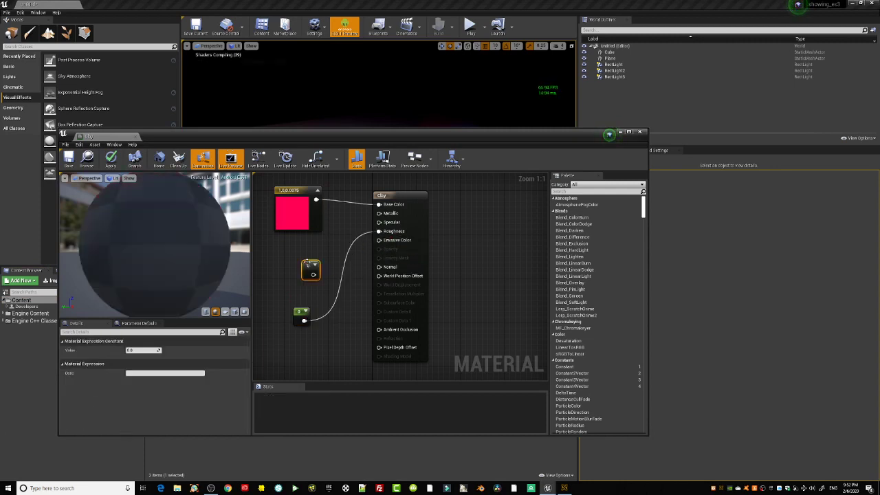
left_click_drag(316, 276, 377, 231)
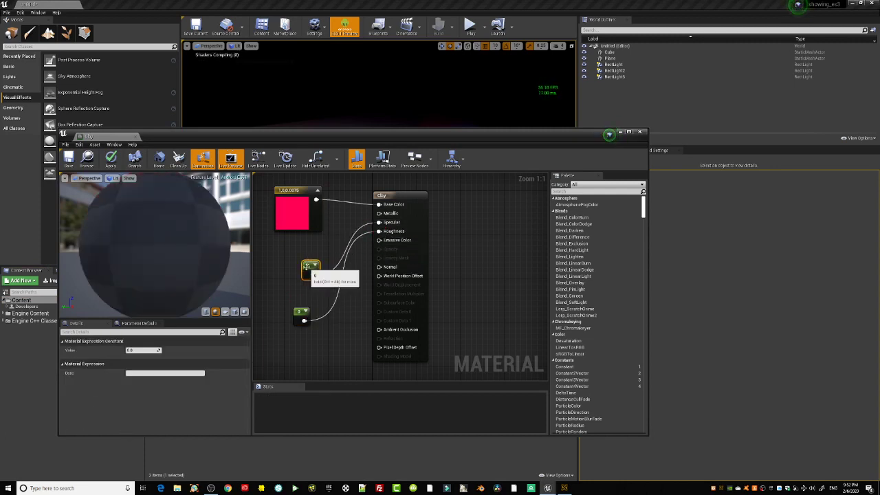
type("1")
key("Return")
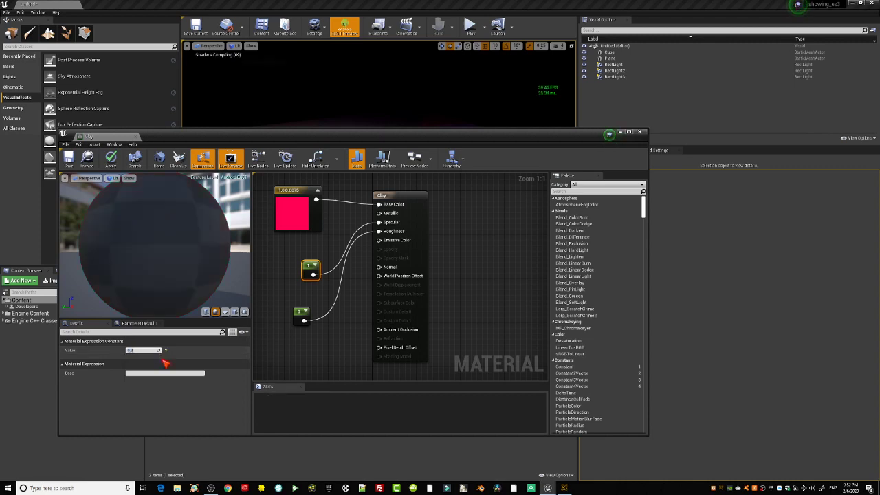
left_click(72, 158)
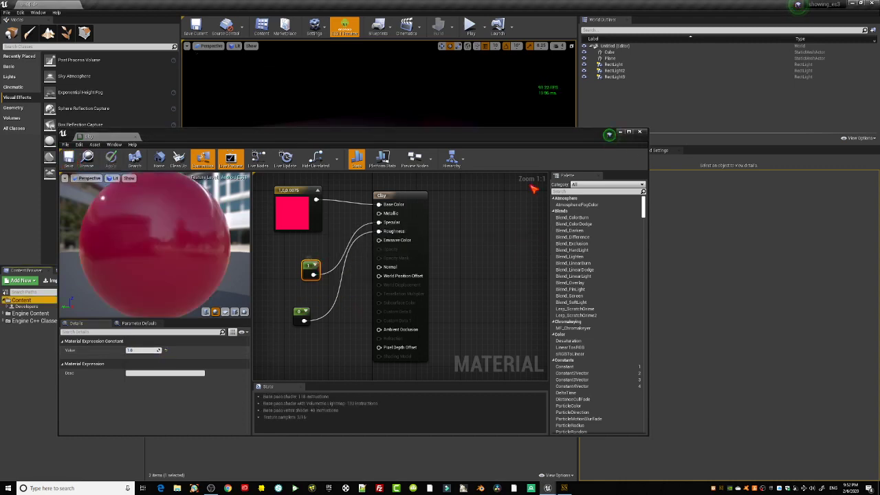
left_click(640, 131)
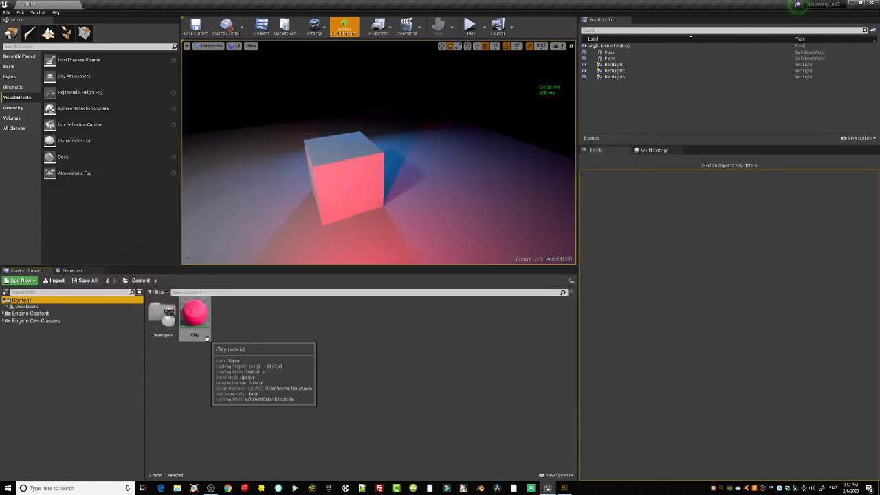
- Rename the Clay material as Glossy_Plastic
left_click(195, 315)
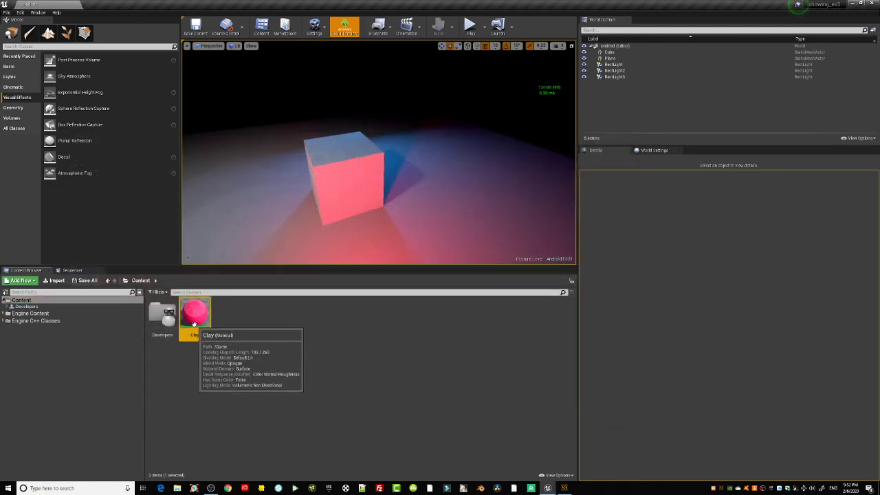
key("F2")
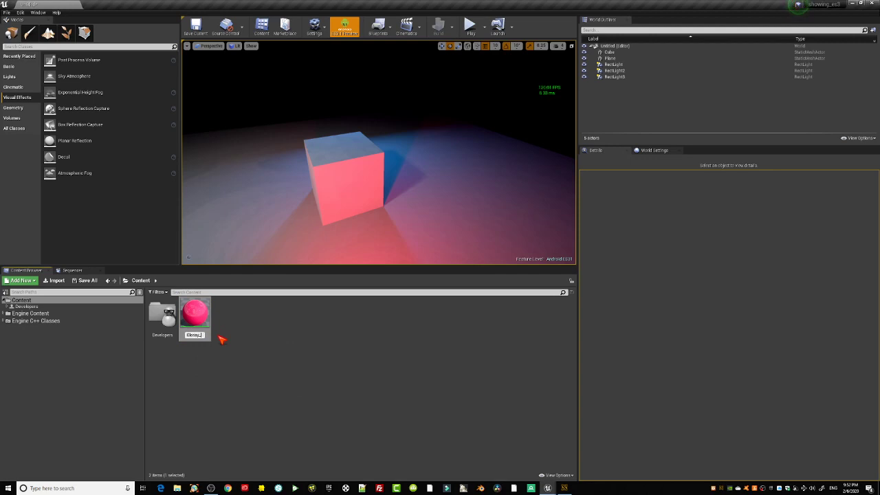
key("Return")
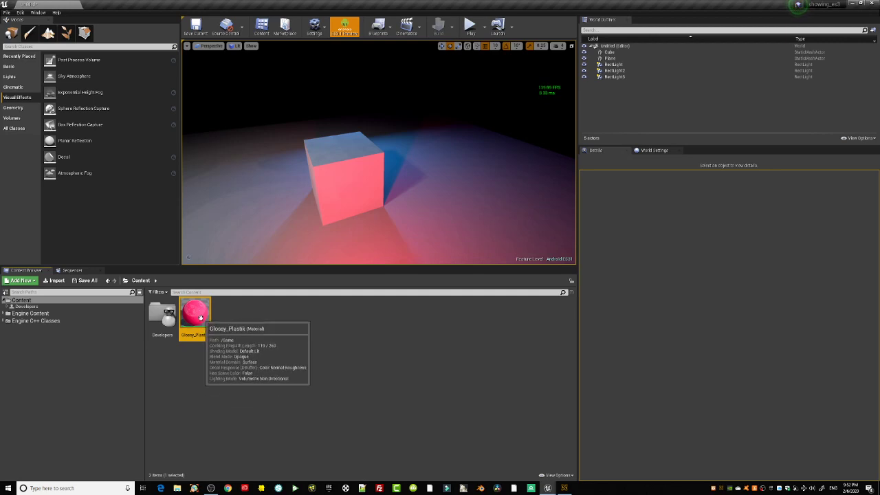
key("F2")
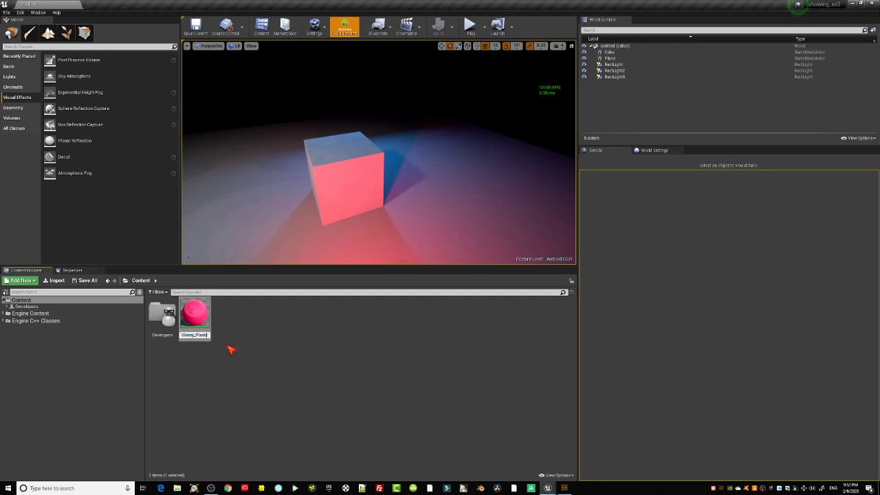
key("Return")
- Return to the standard preview and apply the Glossy_Plastic material to the cube, viewing its reflections up close
left_click(344, 26)
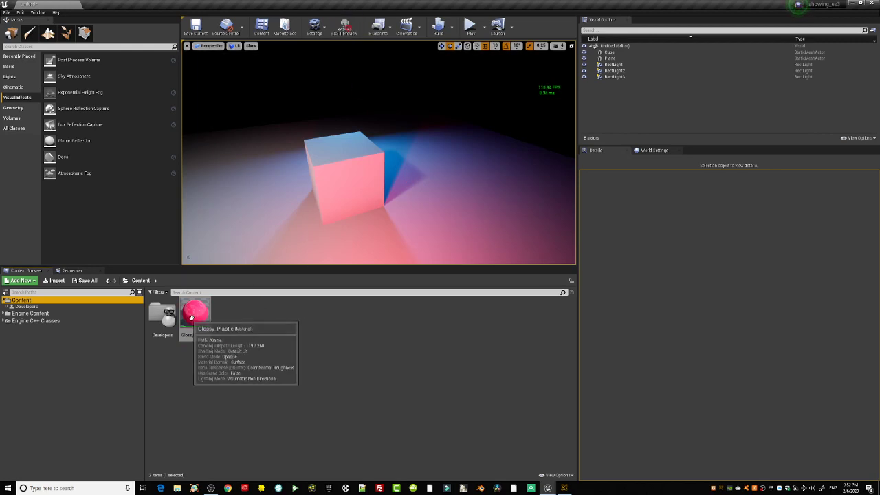
left_click_drag(195, 315, 330, 173)
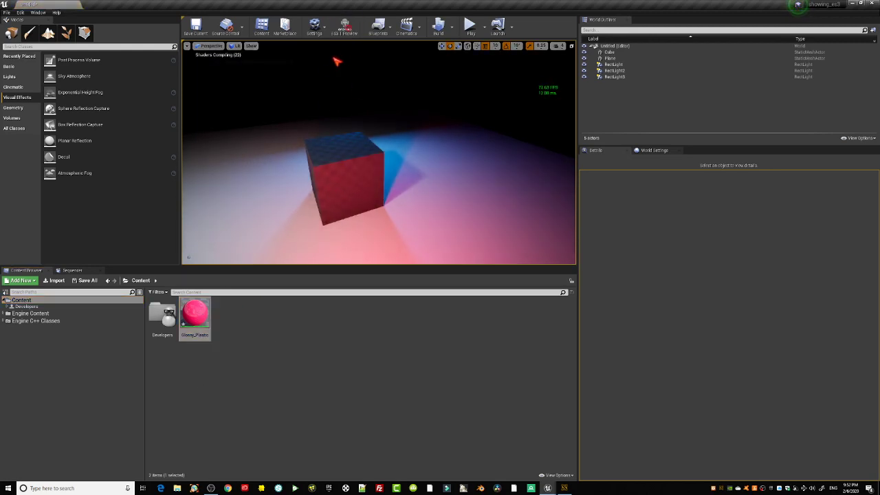
right_click_drag(323, 134, 319, 165)
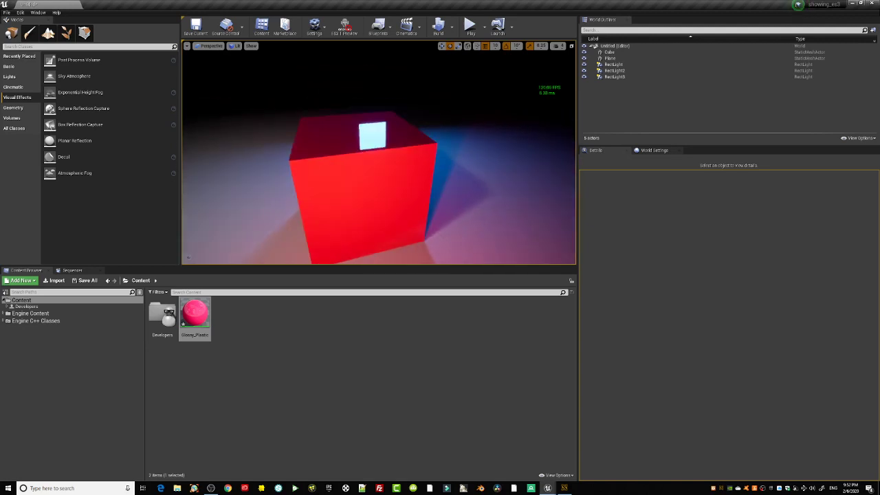
- Set the Roughness constant of the Glossy_Plastic material to 0.2, then save and close the material
double_click(195, 315)
left_click(301, 313)
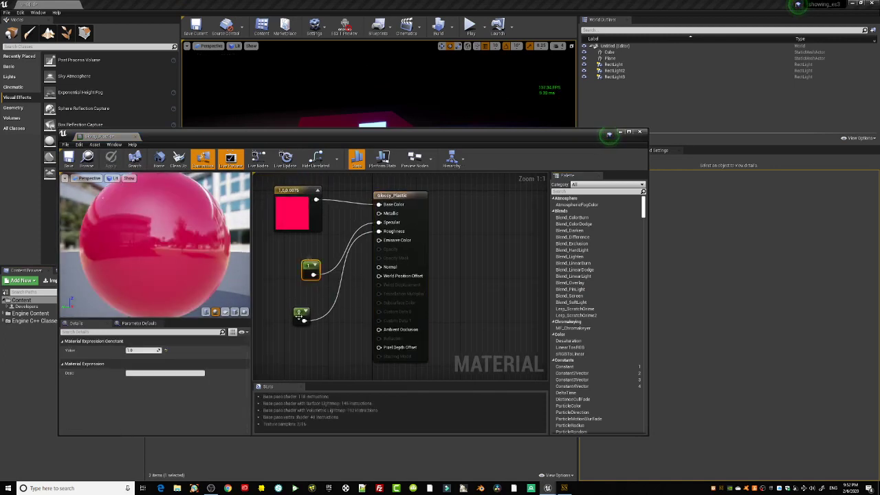
left_click(144, 349)
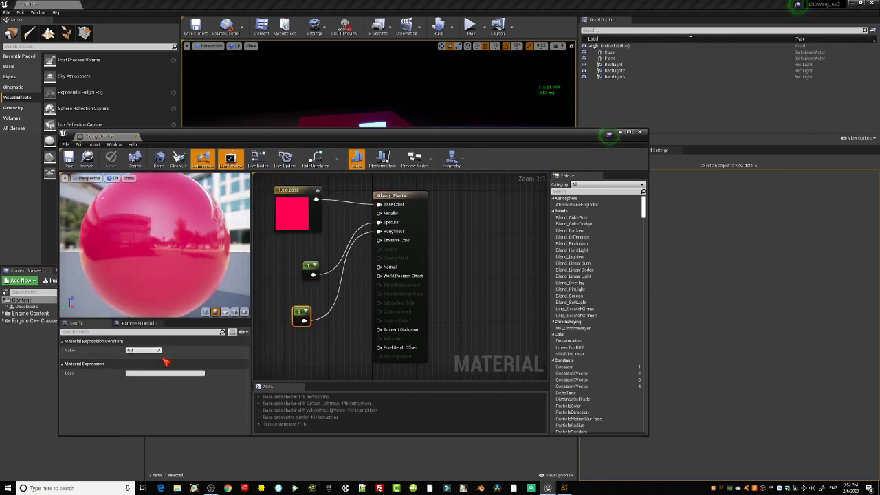
type("0.2")
key("Return")
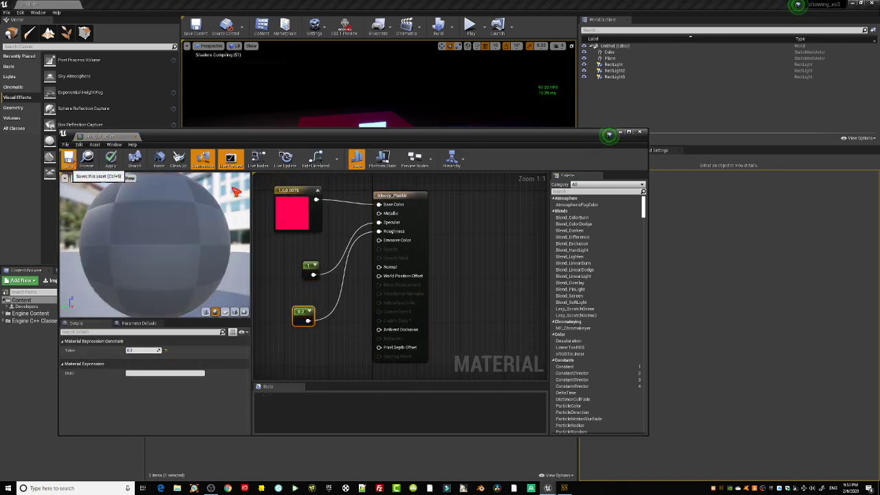
key("ctrl+s")
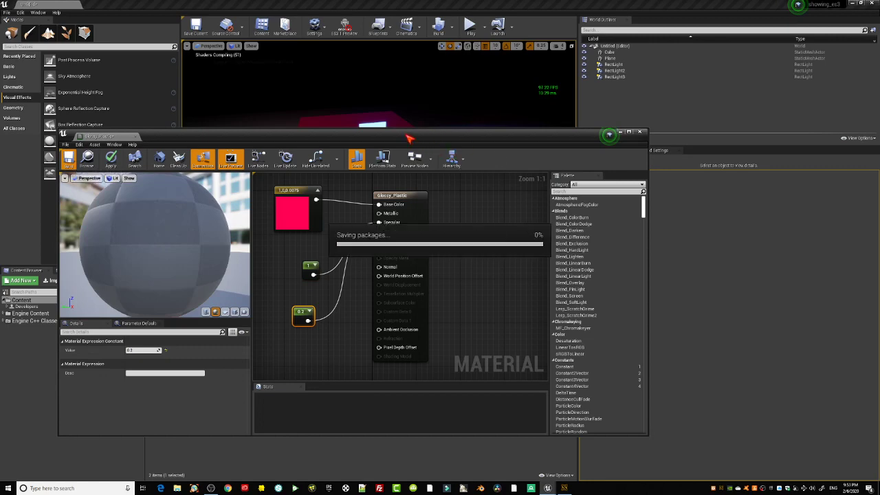
left_click_drag(409, 136, 428, 202)
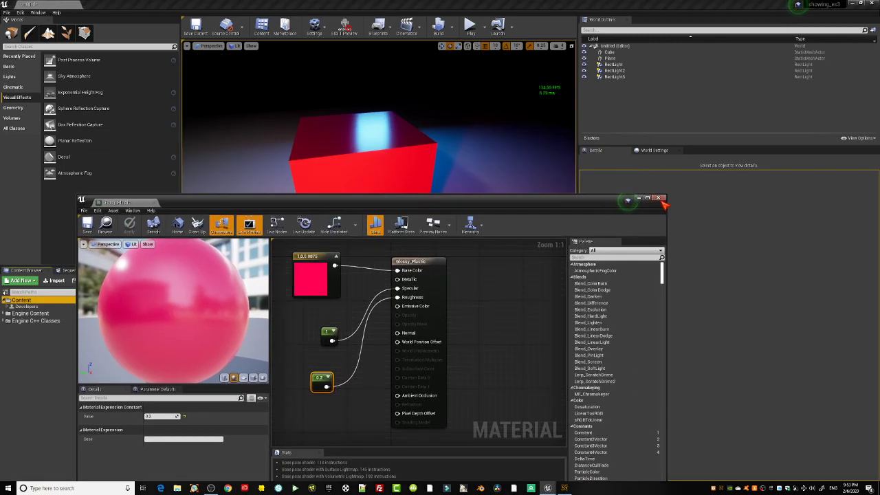
left_click(658, 198)
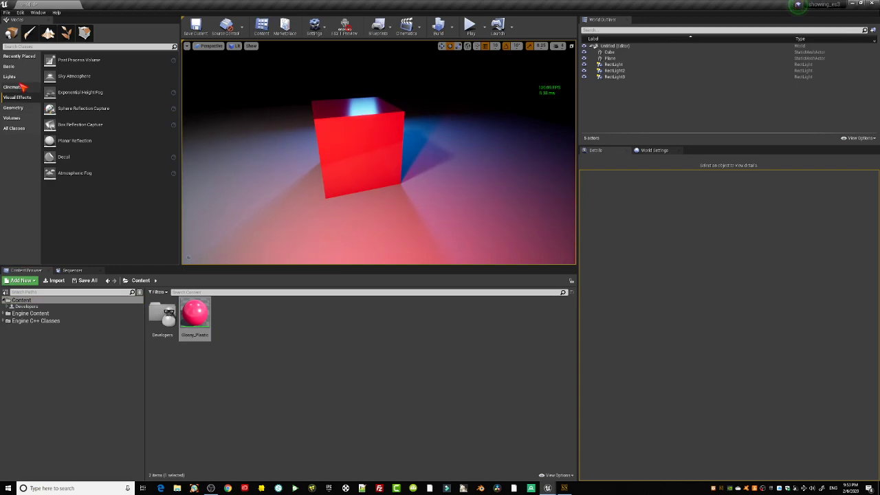
- Place a basic Sphere on the plane beside the cube and apply the Glossy_Plastic material to it
left_click(15, 79)
left_click(12, 67)
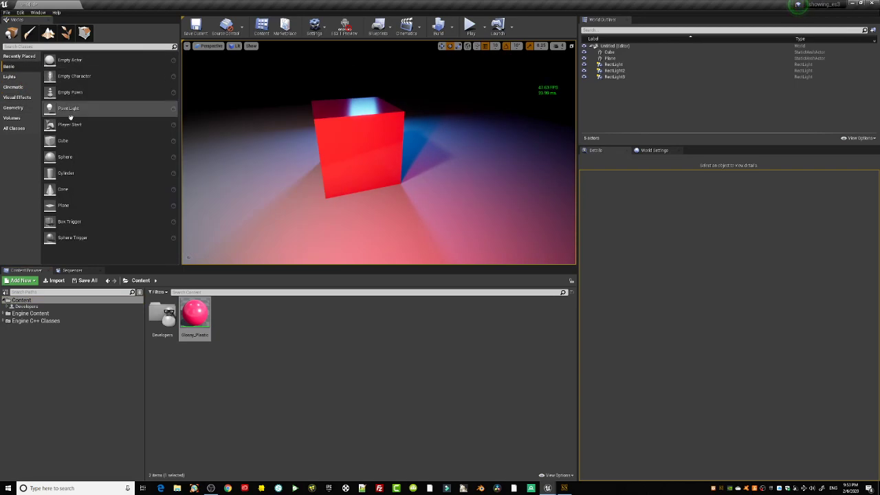
left_click_drag(65, 158, 508, 180)
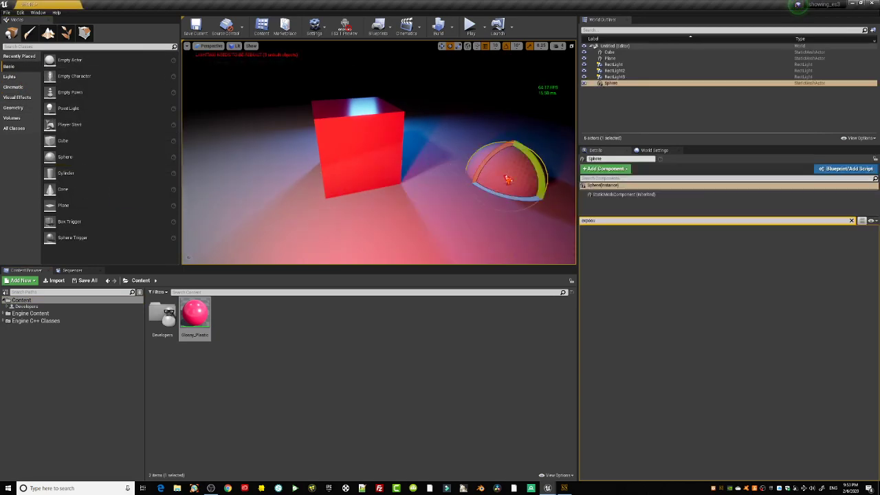
left_click_drag(187, 312, 496, 185)
right_click_drag(496, 184, 560, 178)
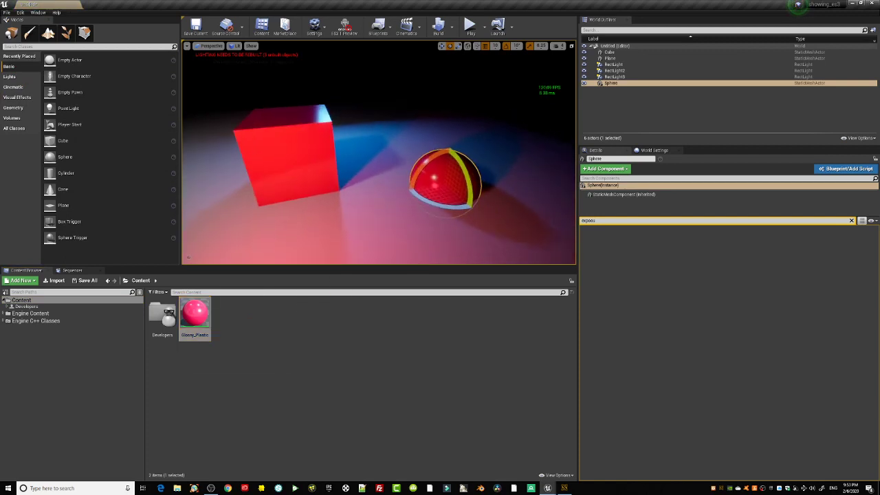
- Raise the sphere vertically so it no longer sinks into the plane
key("w")
left_click_drag(447, 161, 448, 137)
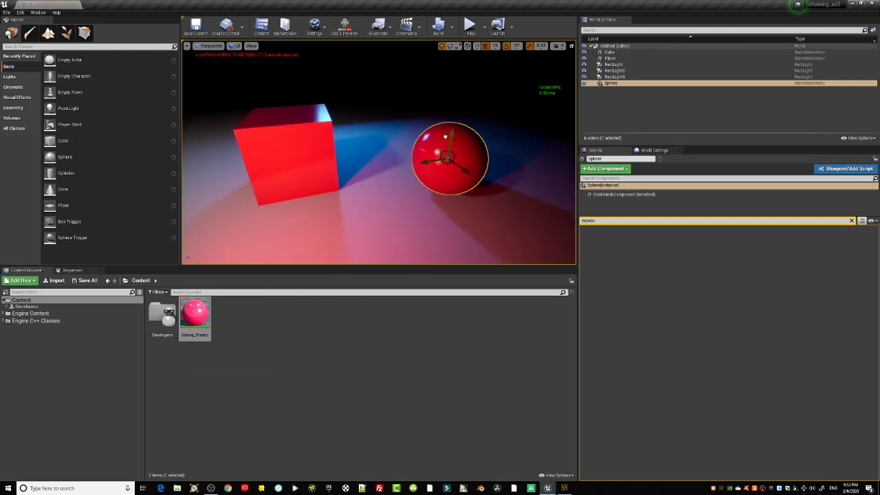
key("d")
right_click_drag(448, 137, 329, 127)
key("a")
key("s")
left_click_drag(426, 199, 430, 167)
- Check the sphere and cube in the Android ES 3.1 preview and return to the standard preview
left_click(344, 28)
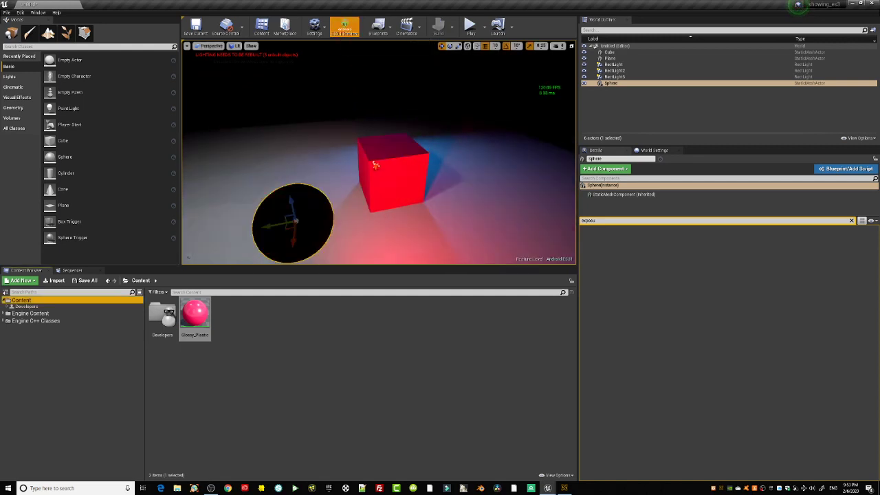
left_click(343, 28)
middle_click_drag(372, 125, 372, 143)
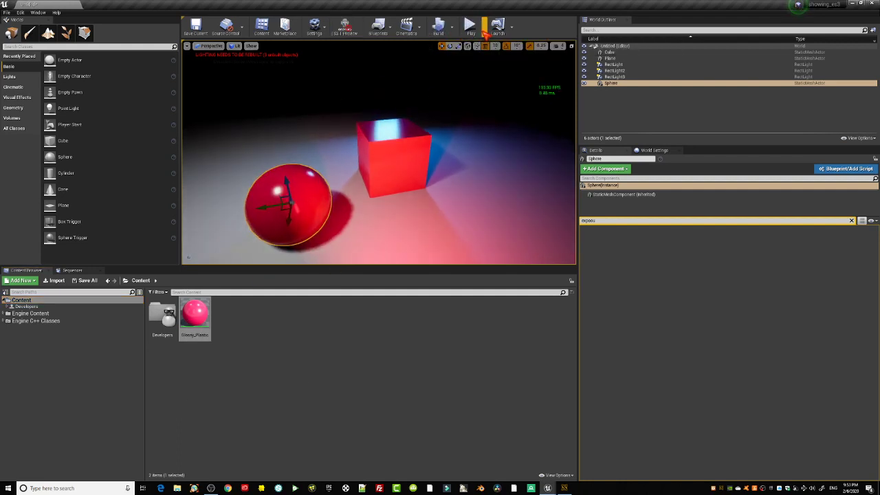
- Start a build of the level's lighting and check its progress in the Swarm Agent
left_click(485, 29)
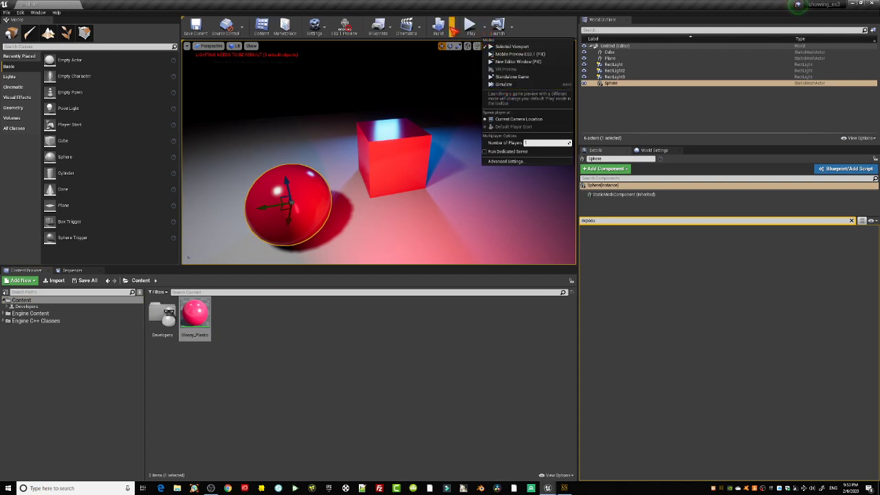
left_click(452, 28)
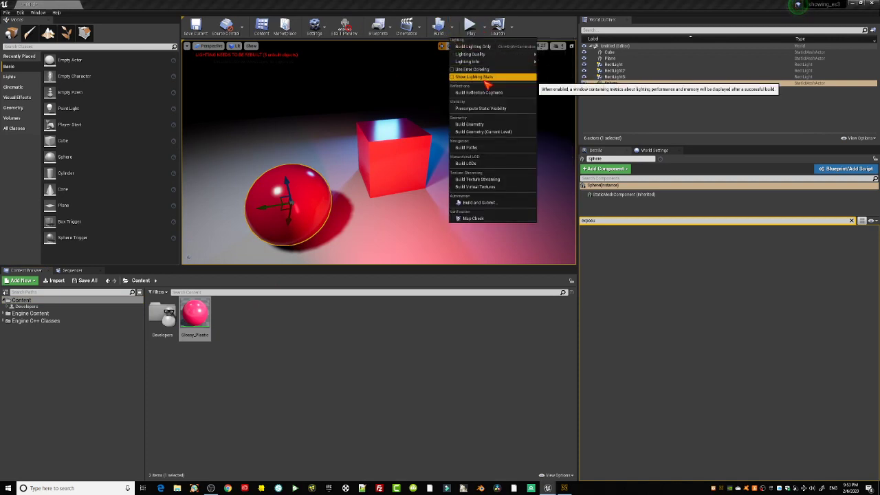
mouse_move(485, 57)
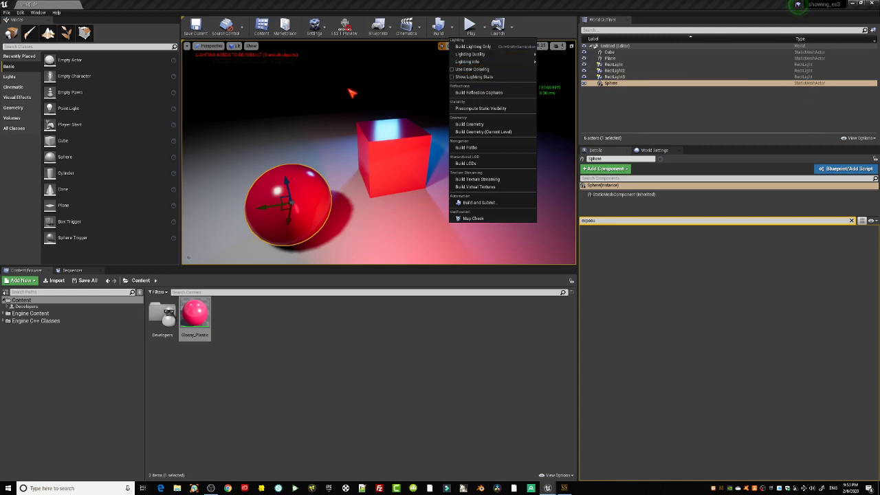
left_click(352, 92)
left_click(437, 28)
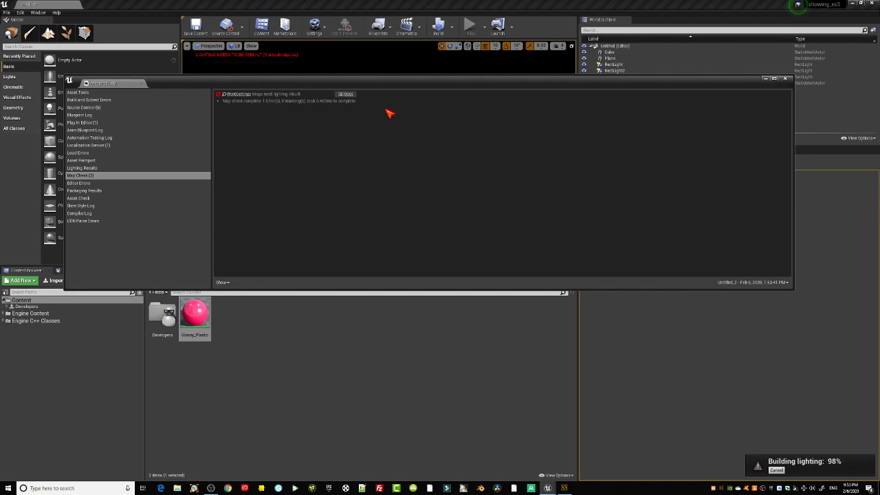
left_click(564, 487)
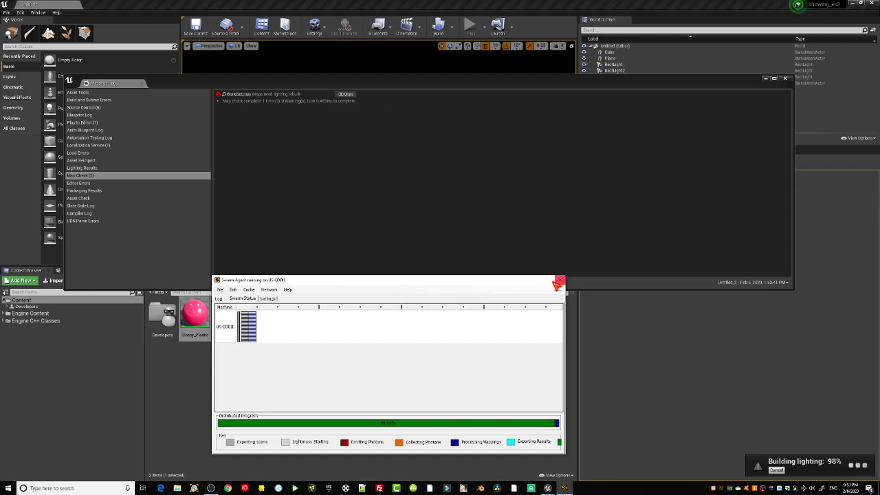
left_click(770, 80)
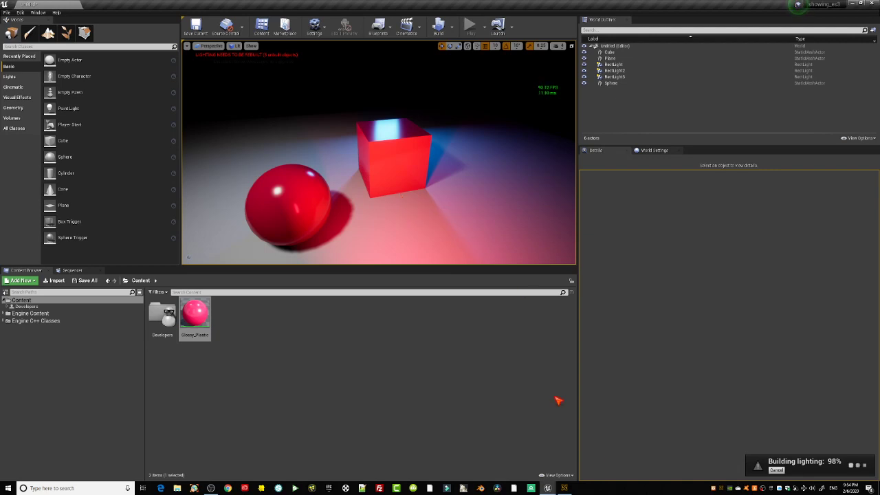
- Set the plane's Overridden Light Map Res to 240 and cancel the running lighting build
left_click(502, 232)
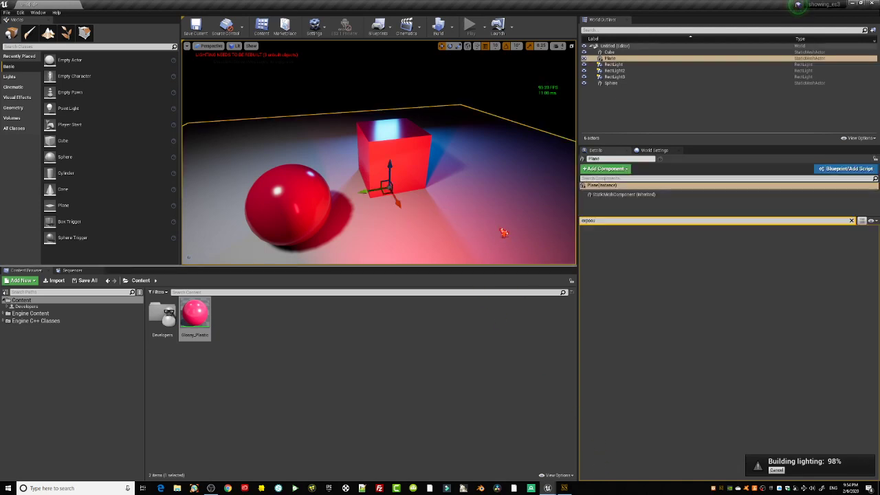
left_click(851, 220)
left_click(614, 220)
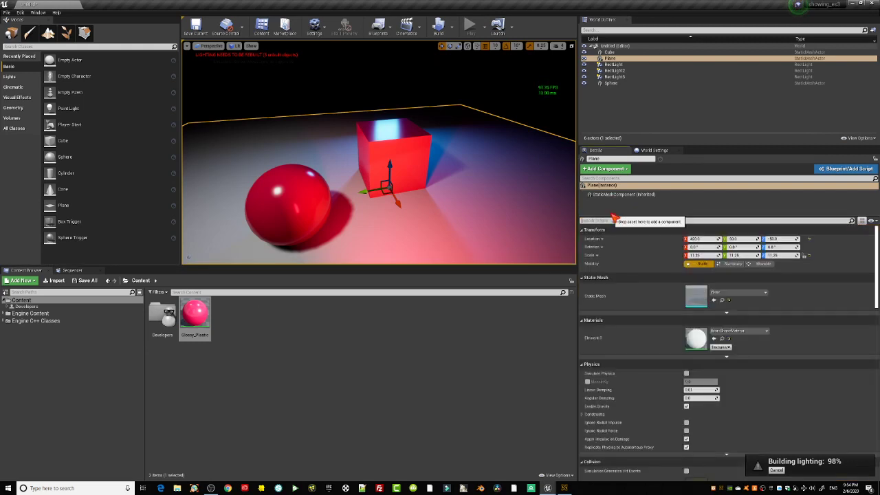
type("light")
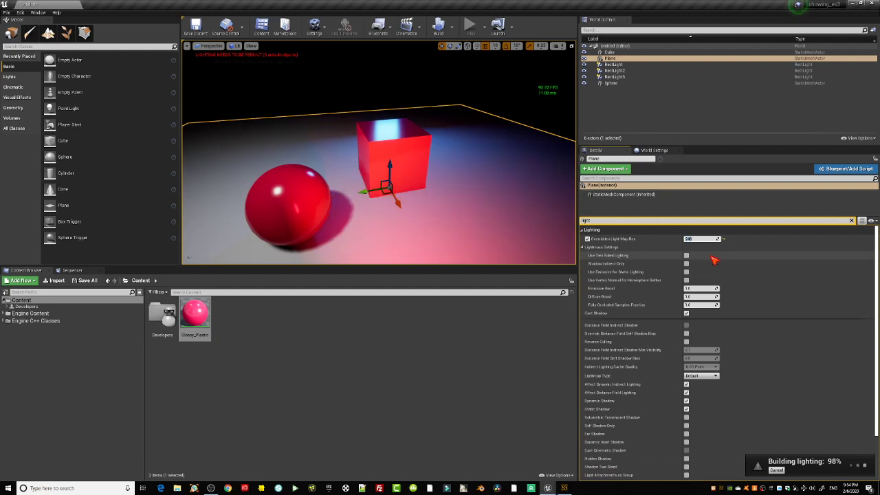
left_click(776, 470)
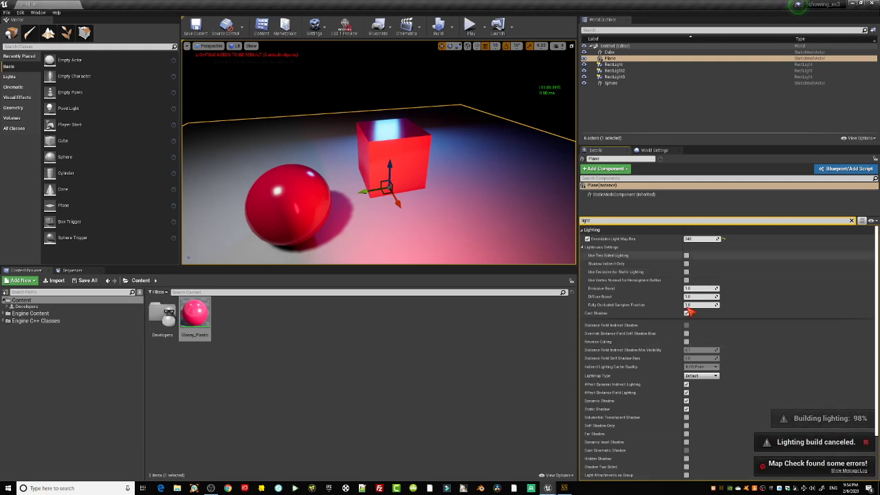
- Rebuild the level's lighting and dismiss the message log
mouse_move(488, 186)
left_mouse_down("alt")
mouse_move(533, 210)
mouse_move(487, 186)
left_mouse_up("alt")
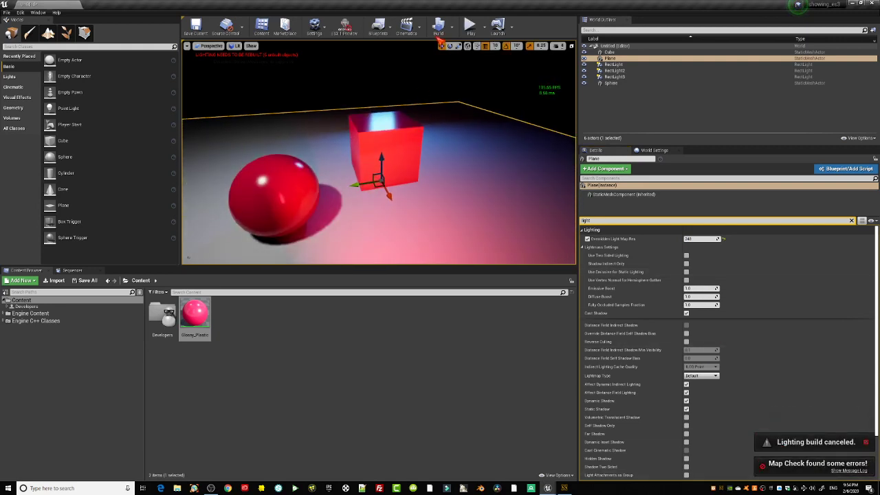
left_click(438, 26)
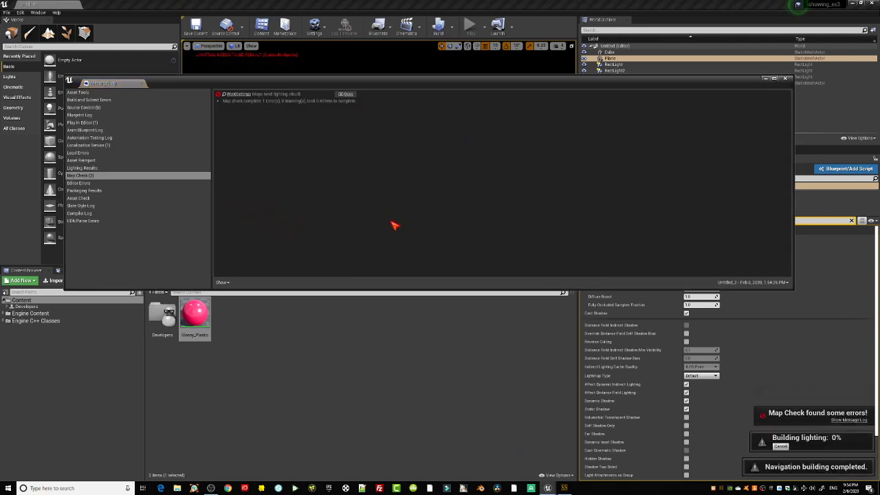
left_click(766, 79)
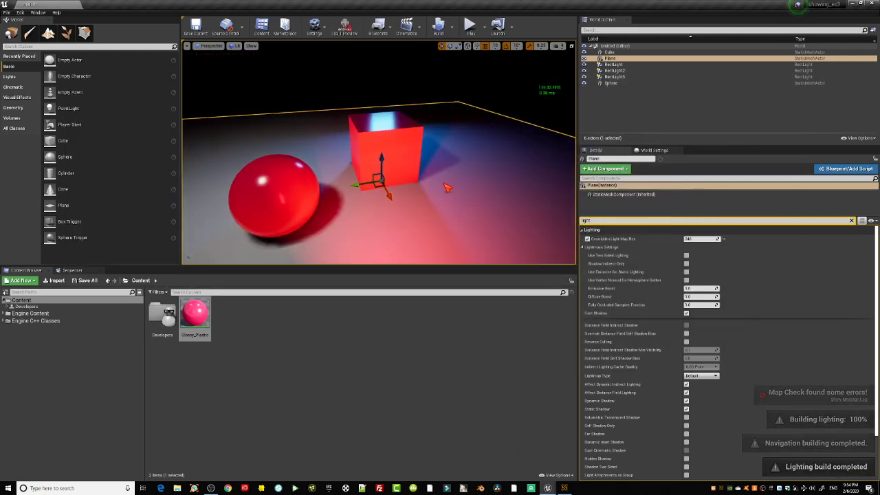
- Examine the baked shadows and the materials of the sphere and cube in the Android ES 3.1 preview
right_click_drag(460, 206, 439, 185)
left_click_drag(357, 200, 368, 211)
left_click(346, 30)
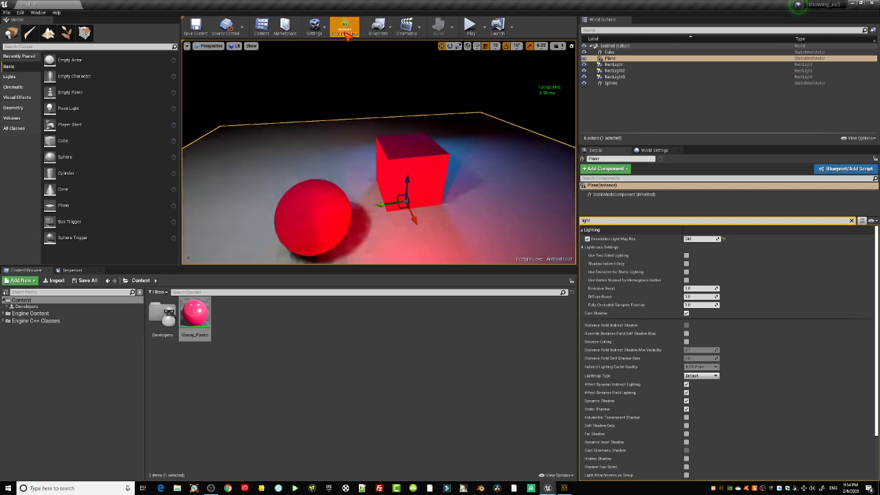
right_click_drag(371, 144, 375, 117)
right_click(387, 175)
left_click(376, 152)
left_click_drag(379, 156, 351, 94)
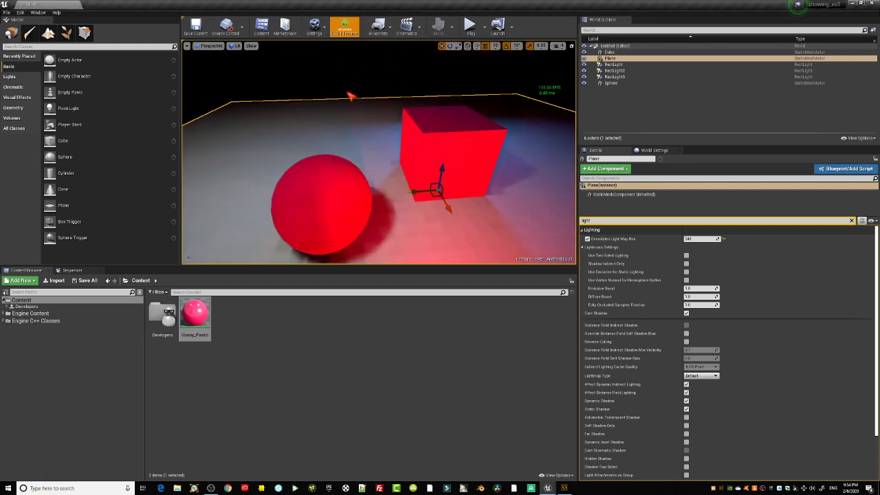
- Toggle between the Android ES 3.1 and standard previews to compare the highlights on the sphere and cube
left_click(346, 30)
left_click(345, 30)
left_click(345, 30)
mouse_move(336, 130)
left_mouse_down()
mouse_move(343, 121)
mouse_move(333, 121)
left_mouse_up()
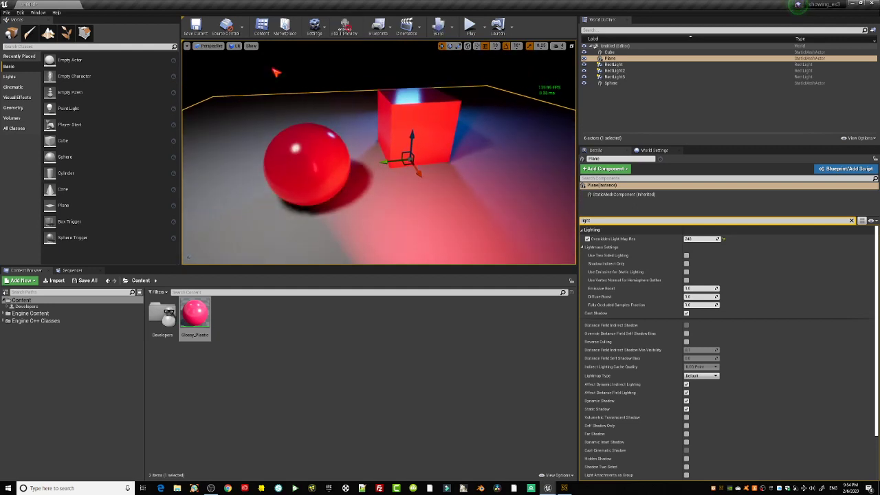
- Inspect Glossy_Plastic with the Android ES 3.1 preview on, shifting its result node away from the constants, and minimise the material editor
left_click(342, 33)
double_click(205, 321)
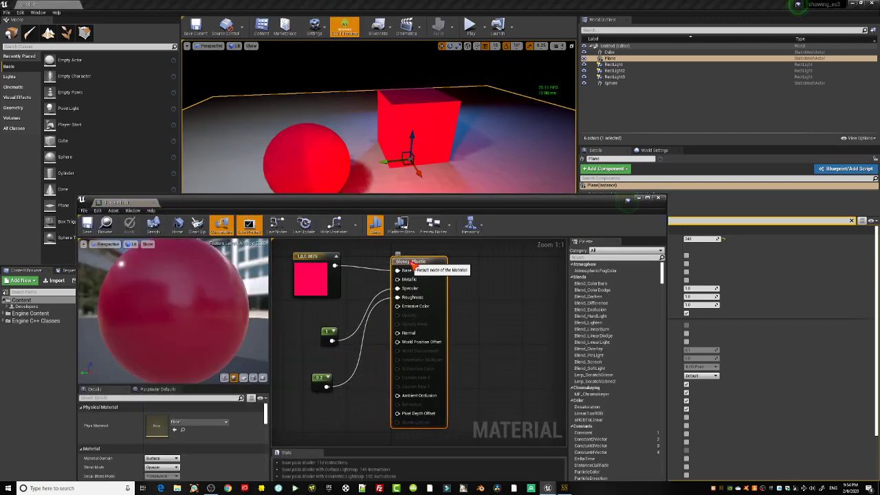
left_click_drag(420, 273, 459, 274)
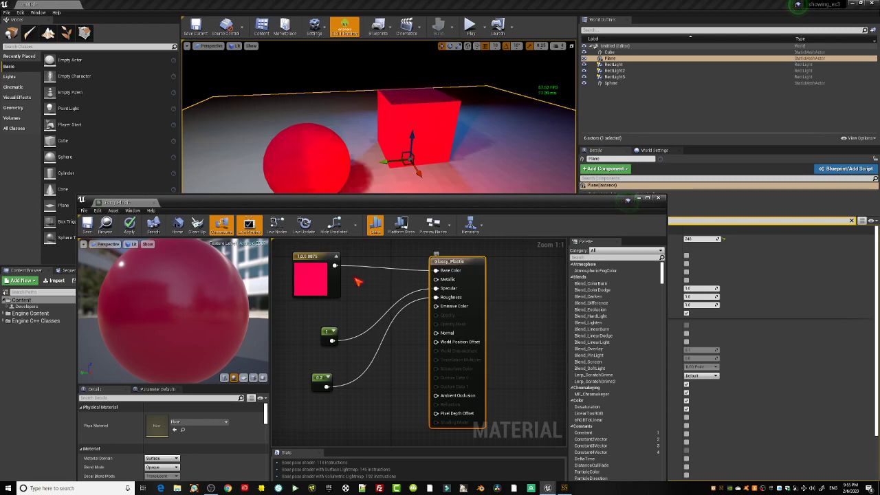
left_click(638, 198)
- Examine the sphere's shading and shadow up close in the Android ES 3.1 preview
mouse_move(364, 162)
right_mouse_down()
mouse_move(487, 227)
mouse_move(364, 162)
right_mouse_up()
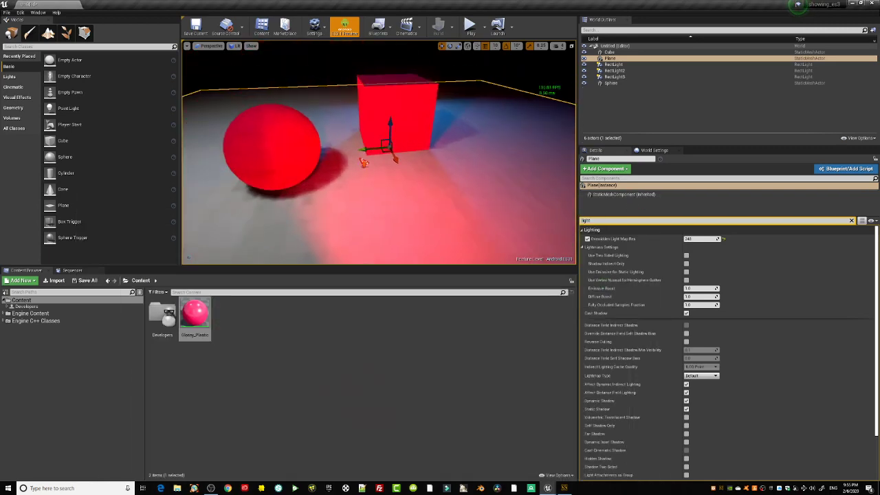
left_click_drag(358, 150, 254, 153)
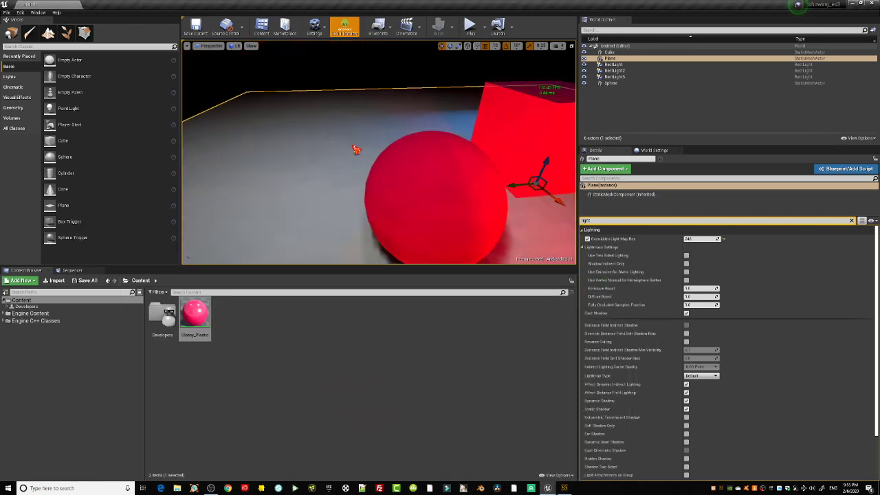
middle_click_drag(454, 149, 528, 167)
left_click_drag(460, 129, 426, 179)
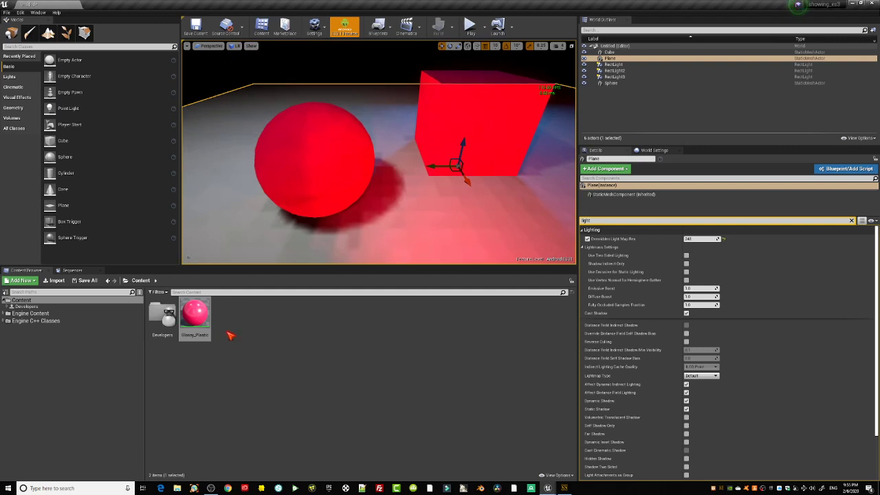
- Reapply the Glossy_Plastic material to the sphere and return to the standard preview to compare its highlights
left_click_drag(195, 317, 323, 189)
middle_click_drag(375, 165, 394, 172)
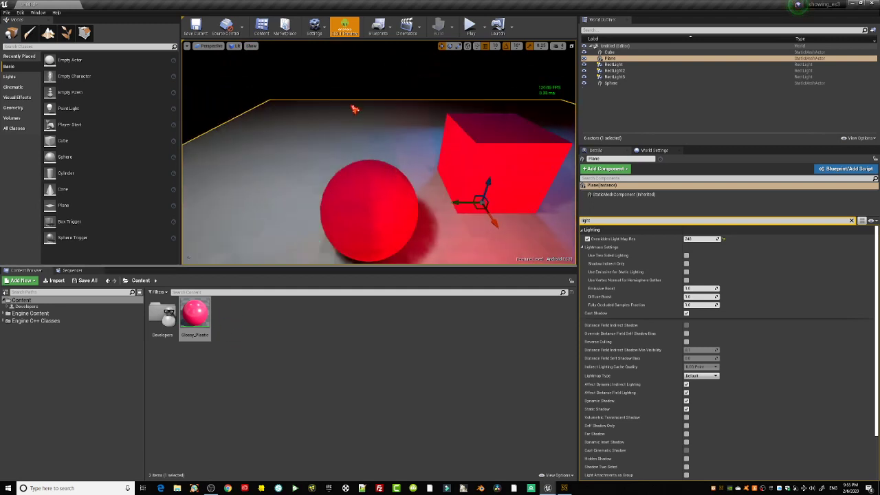
left_click(344, 29)
mouse_move(369, 161)
left_mouse_down()
mouse_move(392, 206)
mouse_move(371, 162)
left_mouse_up()
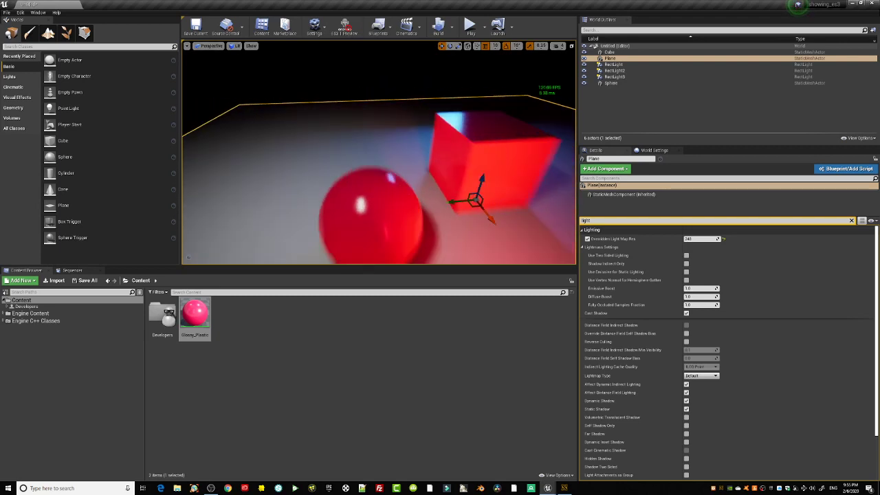
- Turn on the Android ES 3.1 preview and examine the cube, sphere and baked shadows on the plane from several angles
mouse_move(379, 150)
right_mouse_down()
mouse_move(467, 145)
mouse_move(379, 149)
right_mouse_up()
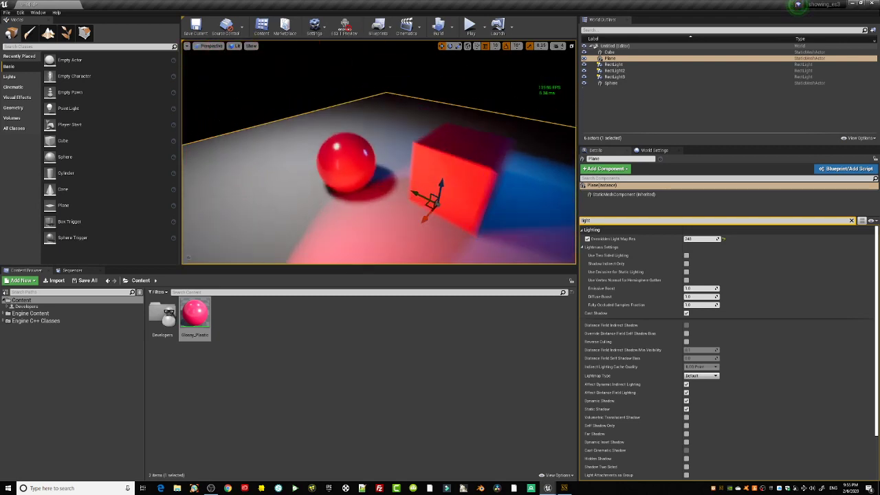
middle_click_drag(379, 150, 412, 74)
left_click(344, 27)
right_click_drag(415, 186, 386, 173)
left_click_drag(386, 173, 358, 230)
right_click_drag(357, 230, 357, 192)
right_click_drag(465, 195, 473, 198)
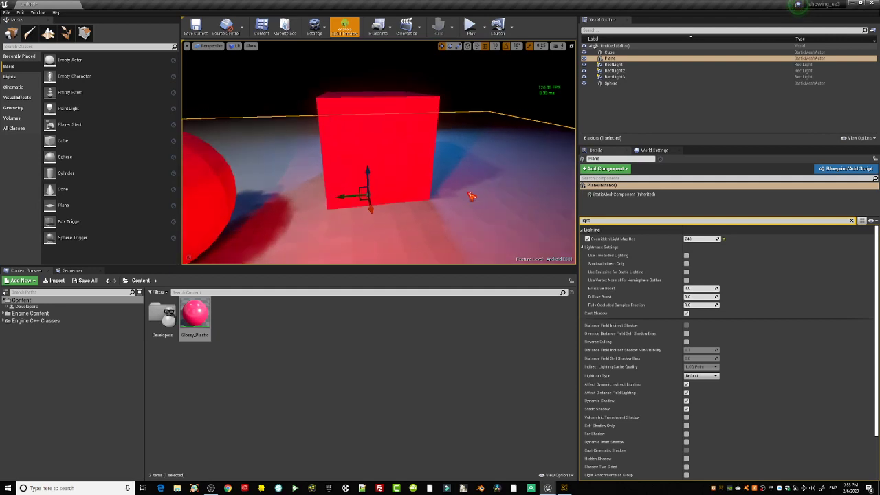
right_click_drag(473, 198, 440, 198)
left_click_drag(439, 198, 426, 227)
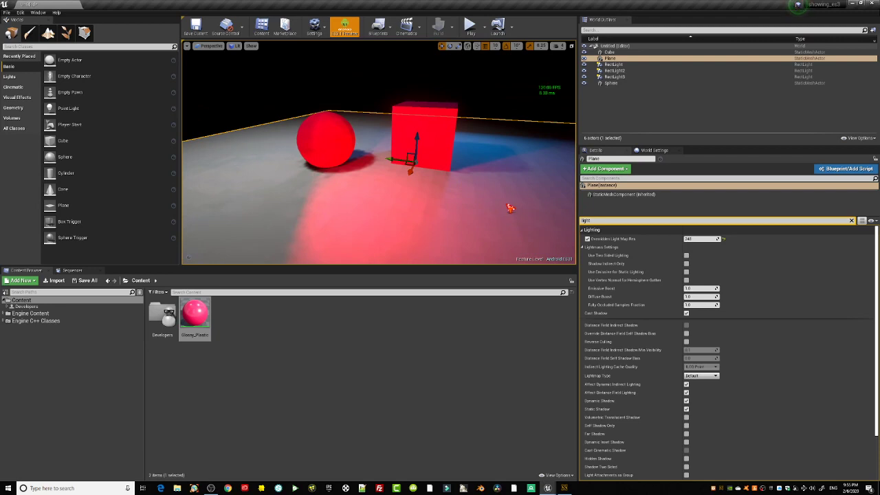
mouse_move(472, 206)
right_mouse_down()
mouse_move(467, 172)
mouse_move(412, 165)
mouse_move(455, 195)
mouse_move(481, 199)
right_mouse_up()
right_click_drag(419, 198, 467, 211)
left_click_drag(395, 199, 384, 199)
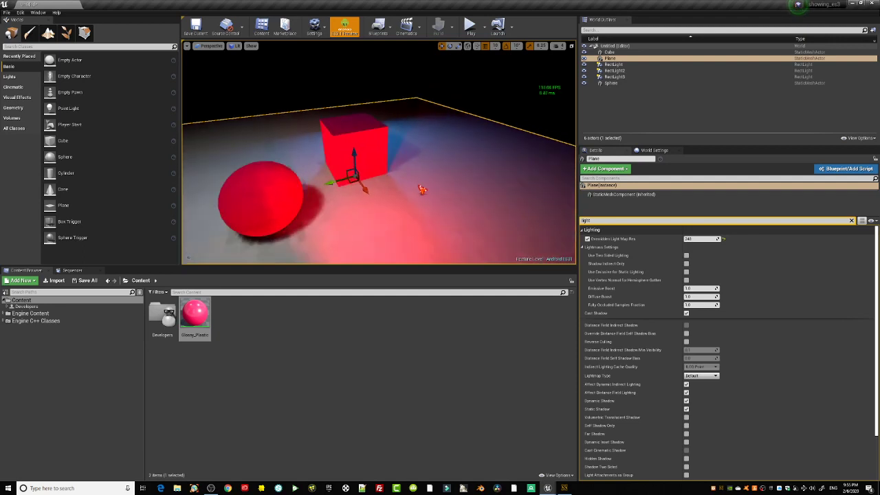
- Return to the standard preview and inspect the highlights on the sphere and the reflection on the cube's top face
left_click(345, 34)
middle_click_drag(412, 234, 469, 214)
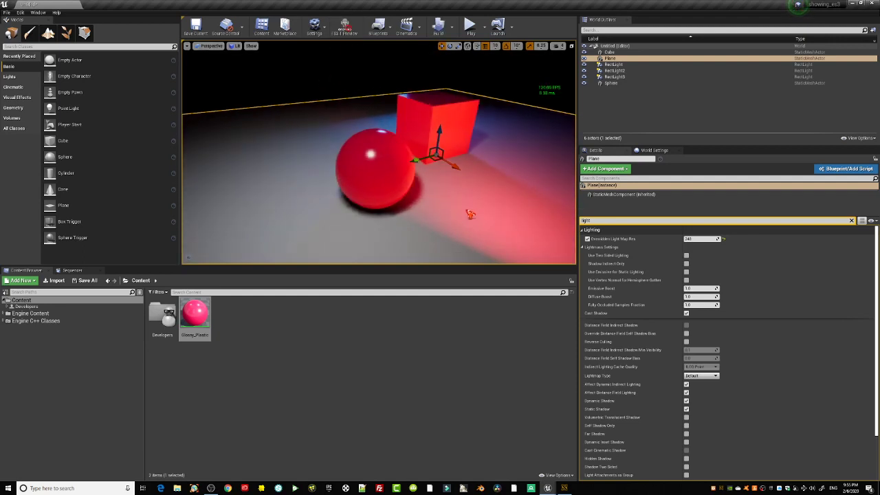
mouse_move(470, 213)
left_mouse_down()
mouse_move(467, 179)
mouse_move(465, 219)
left_mouse_up()
middle_click_drag(465, 219, 455, 223)
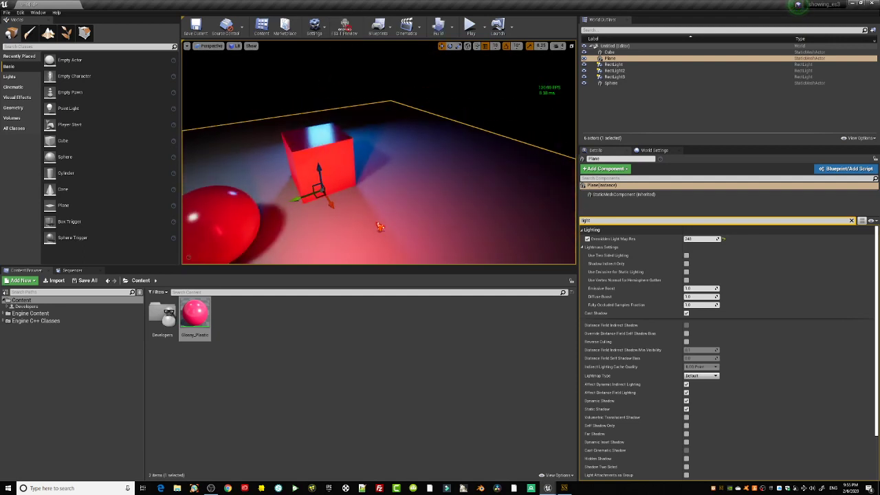
middle_click_drag(380, 226, 375, 224)
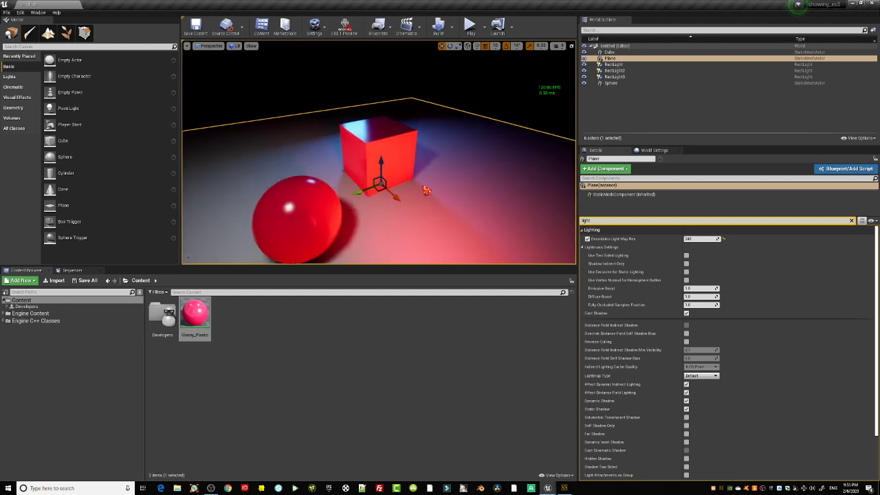
left_click_drag(460, 179, 485, 172)
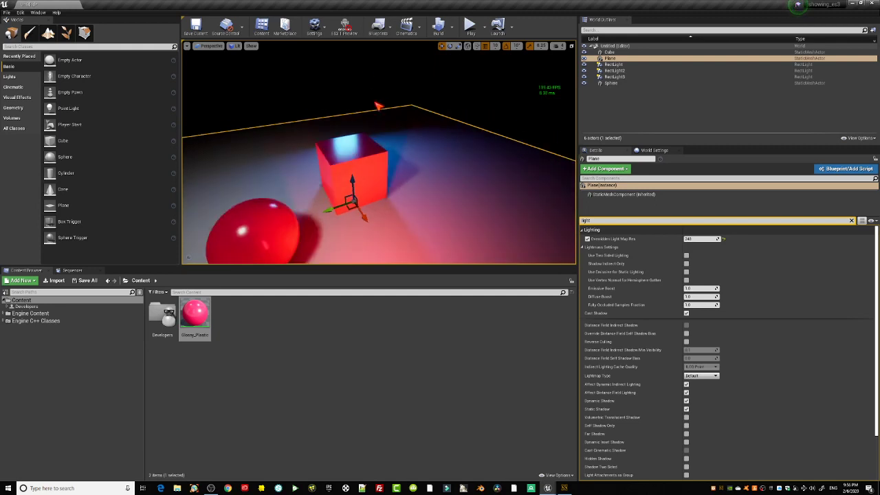
left_click_drag(449, 149, 450, 183)
right_click_drag(371, 172, 371, 173)
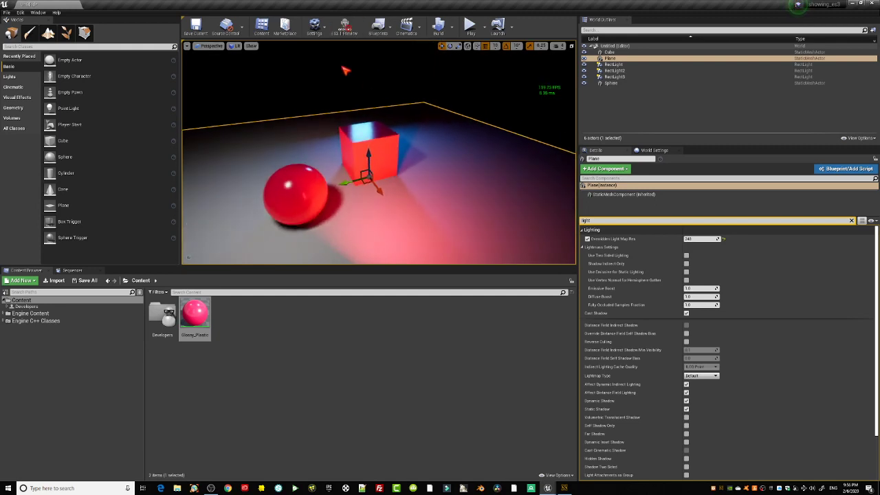
- Look over the engine scalability settings and choose Android ES 3.1 as the preview rendering level
left_click(314, 27)
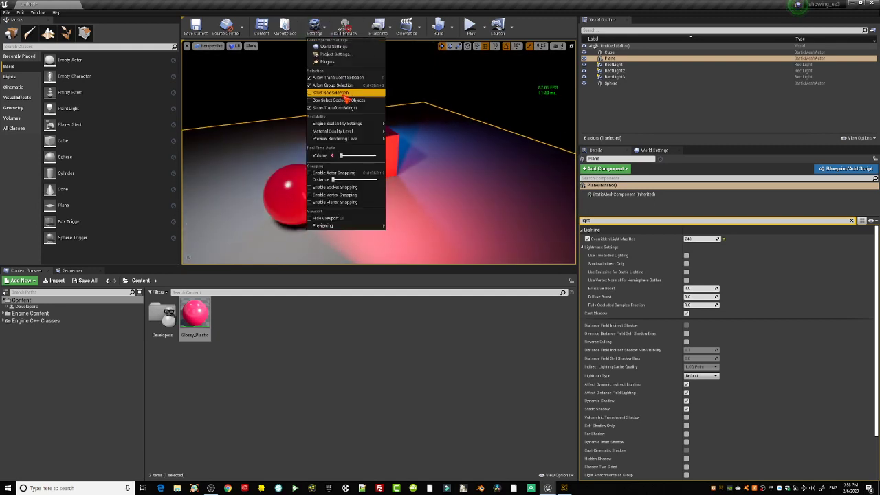
mouse_move(335, 125)
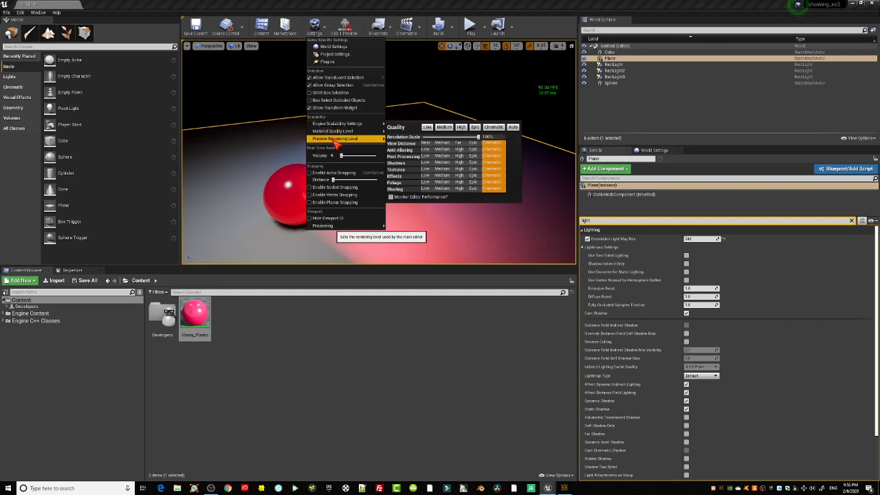
mouse_move(329, 141)
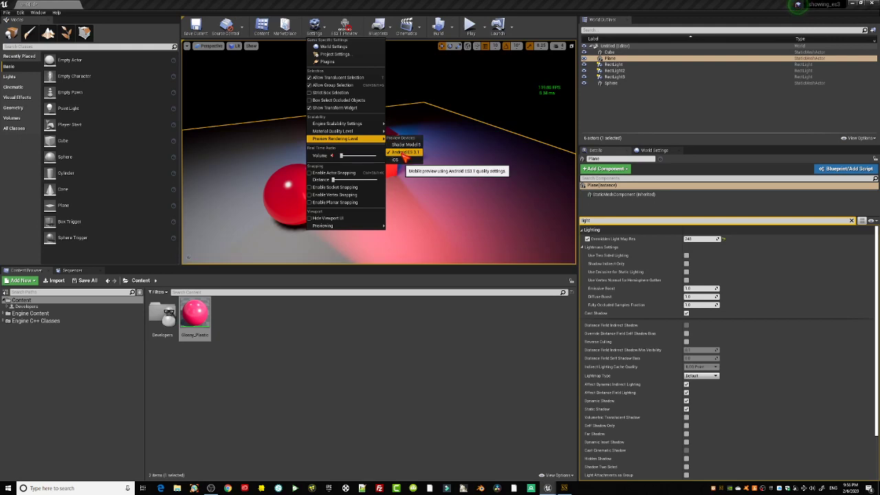
left_click(404, 153)
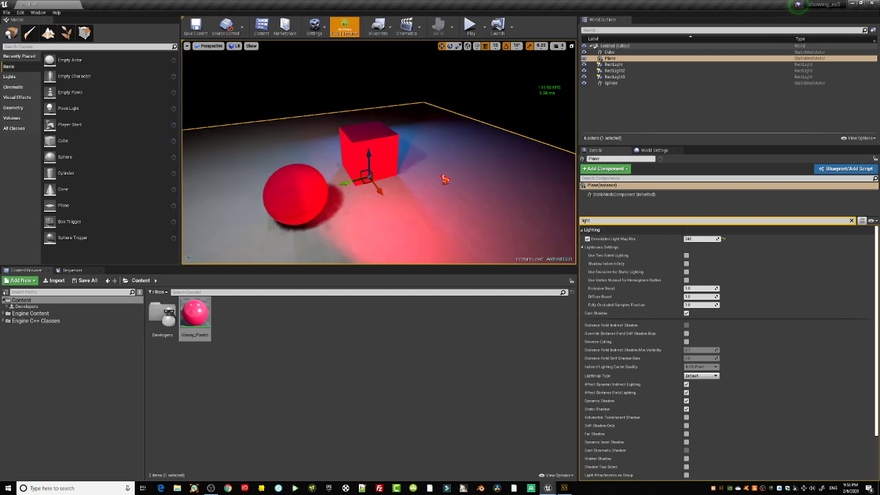
- Examine the coloured light pools and shadows around the cube and sphere at the Android ES 3.1 rendering level
left_click_drag(444, 181, 440, 217)
right_click_drag(441, 217, 464, 138)
right_click_drag(432, 184, 405, 187)
key("w")
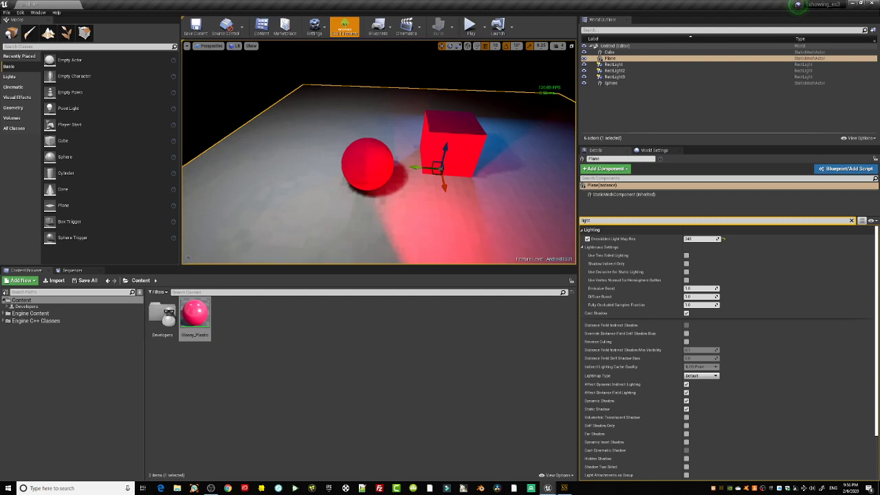
mouse_move(342, 130)
right_mouse_down()
mouse_move(389, 124)
mouse_move(347, 153)
mouse_move(341, 139)
right_mouse_up()
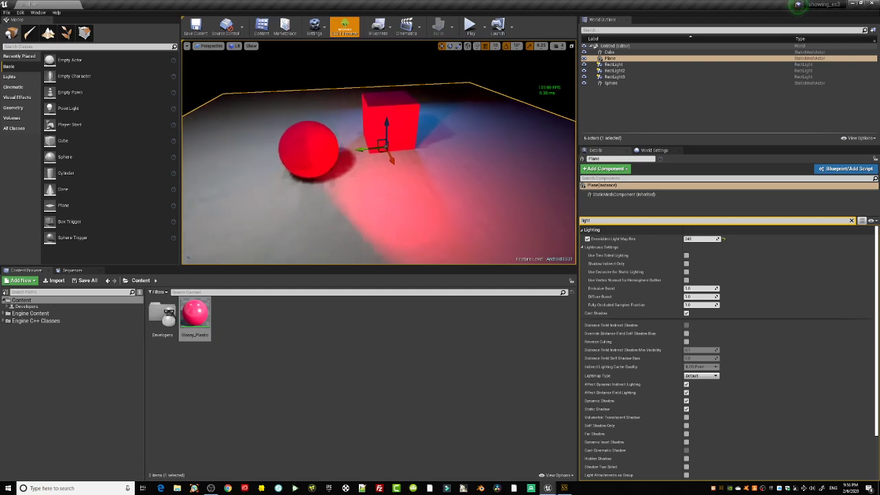
mouse_move(433, 201)
left_mouse_down()
mouse_move(419, 216)
mouse_move(419, 165)
mouse_move(420, 206)
left_mouse_up()
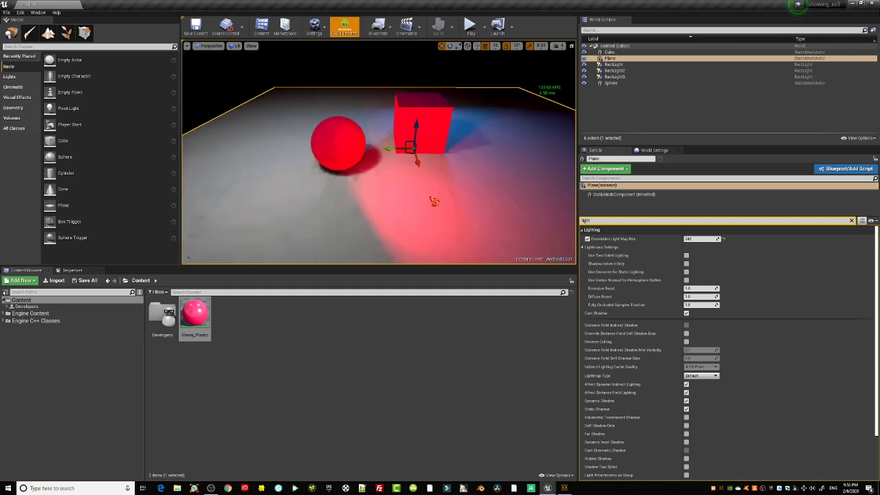
right_click_drag(433, 201, 436, 199)
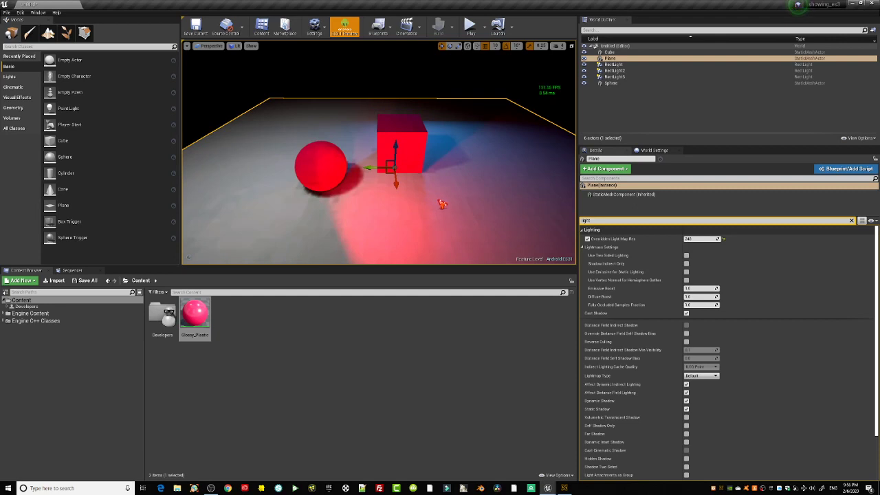
right_click_drag(441, 205, 474, 205)
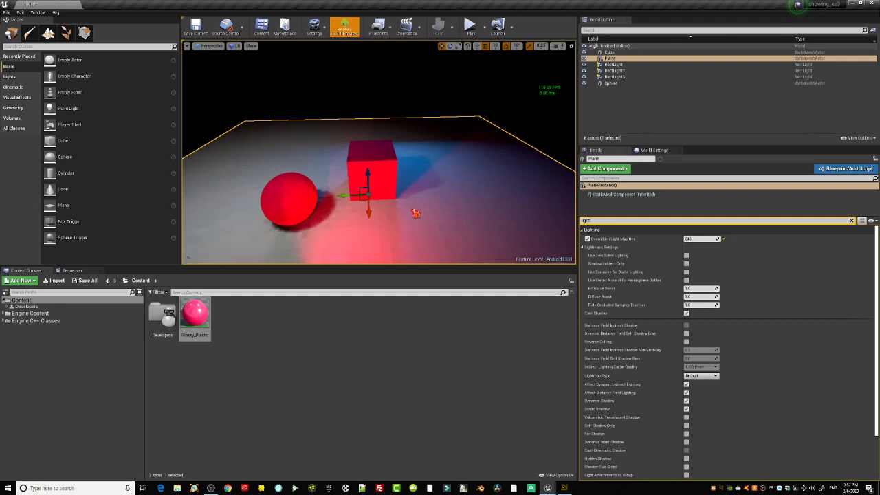
right_click_drag(447, 202, 480, 204)
- Switch between the standard and Android ES 3.1 previews to compare the cube's top reflection and the sphere's shine, finishing in standard
left_click(344, 27)
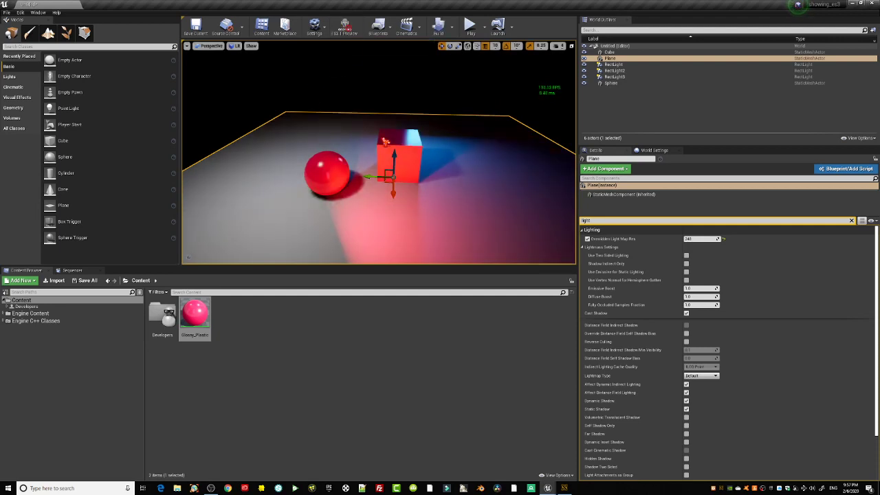
right_click_drag(370, 131, 370, 131)
right_click_drag(481, 205, 491, 204)
left_click(344, 26)
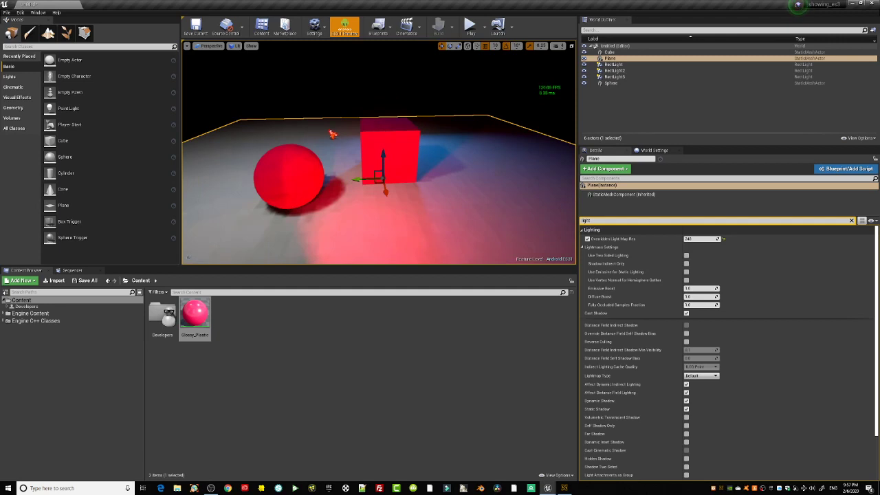
left_click(348, 31)
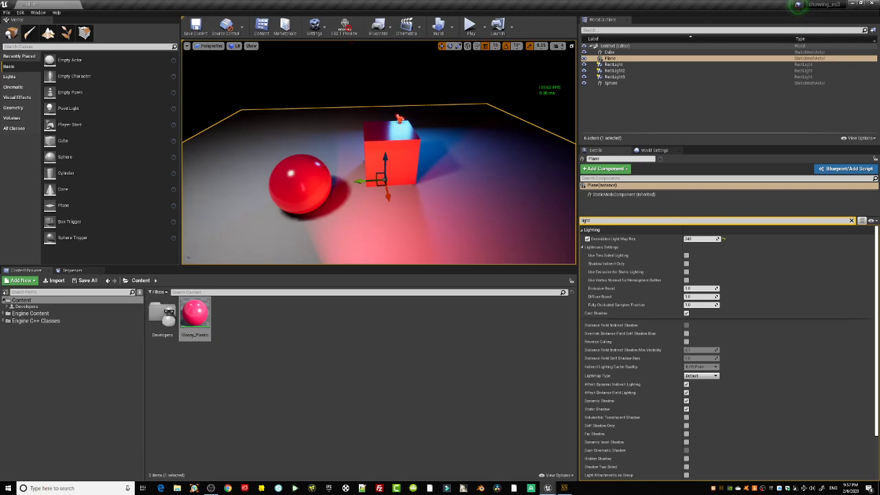
- Examine the glossy cube and sphere, their shadows and the coloured lighting on the plane from different viewpoints in the standard preview
left_click_drag(441, 110, 448, 75)
right_click_drag(443, 125, 446, 120)
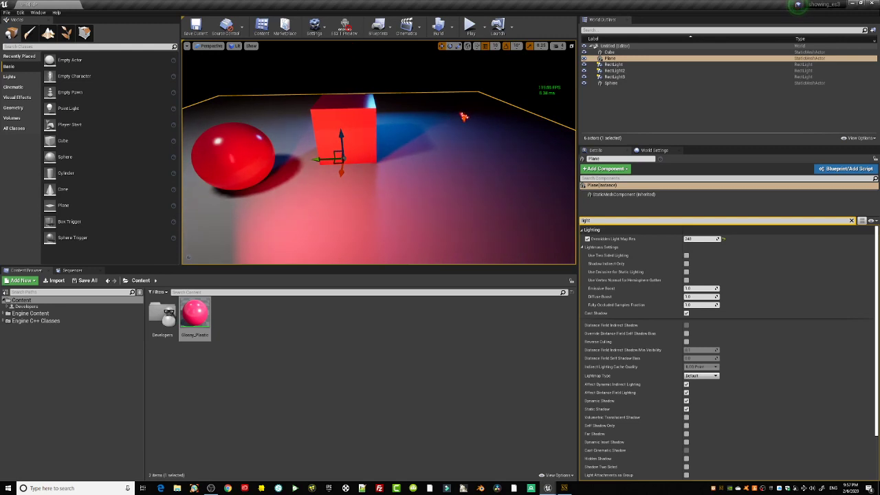
left_click_drag(413, 150, 543, 149, "alt")
key("d")
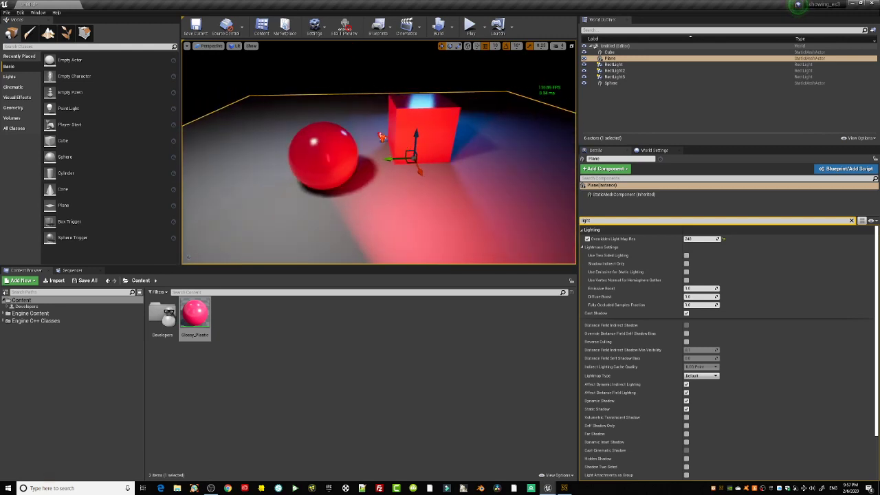
right_click_drag(358, 130, 385, 131)
key("w")
key("s")
key("s")
key("w")
mouse_move(240, 155)
left_mouse_down()
mouse_move(240, 172)
mouse_move(240, 162)
left_mouse_up()
right_click_drag(392, 186, 393, 191)
mouse_move(343, 141)
right_mouse_down()
mouse_move(347, 193)
mouse_move(337, 148)
right_mouse_up()
key("e")
middle_click_drag(395, 123, 394, 122)
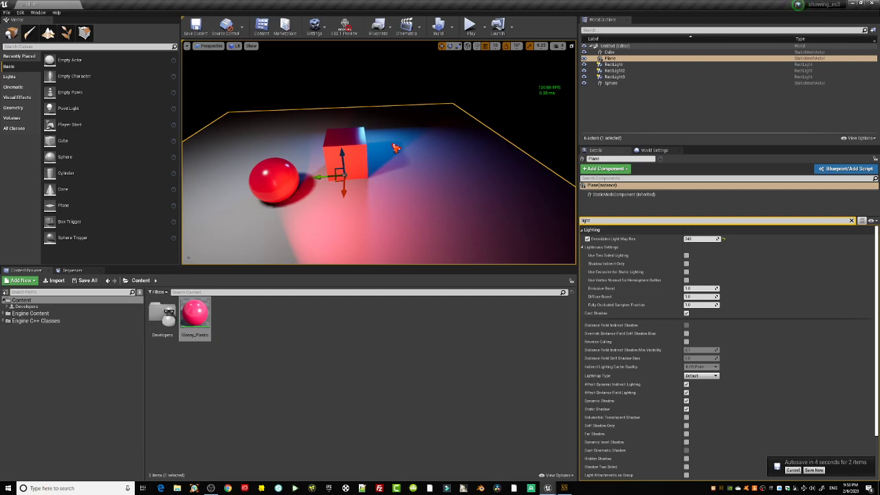
middle_click_drag(426, 166, 395, 201)
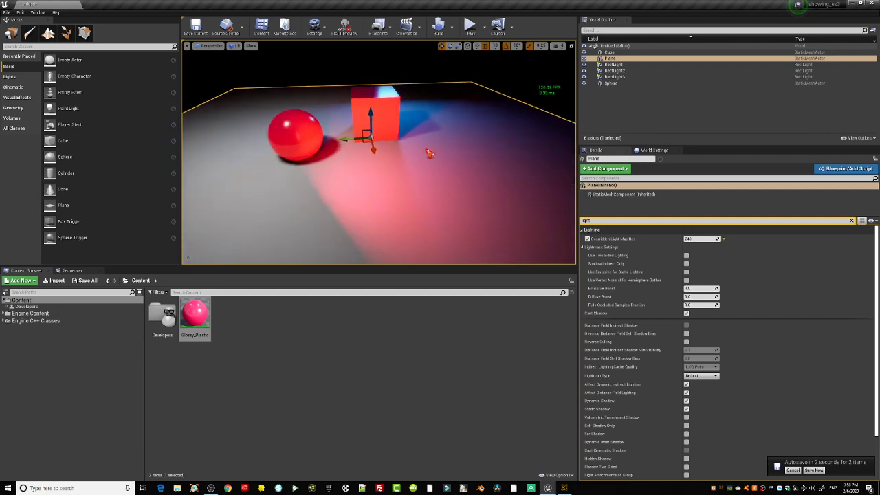